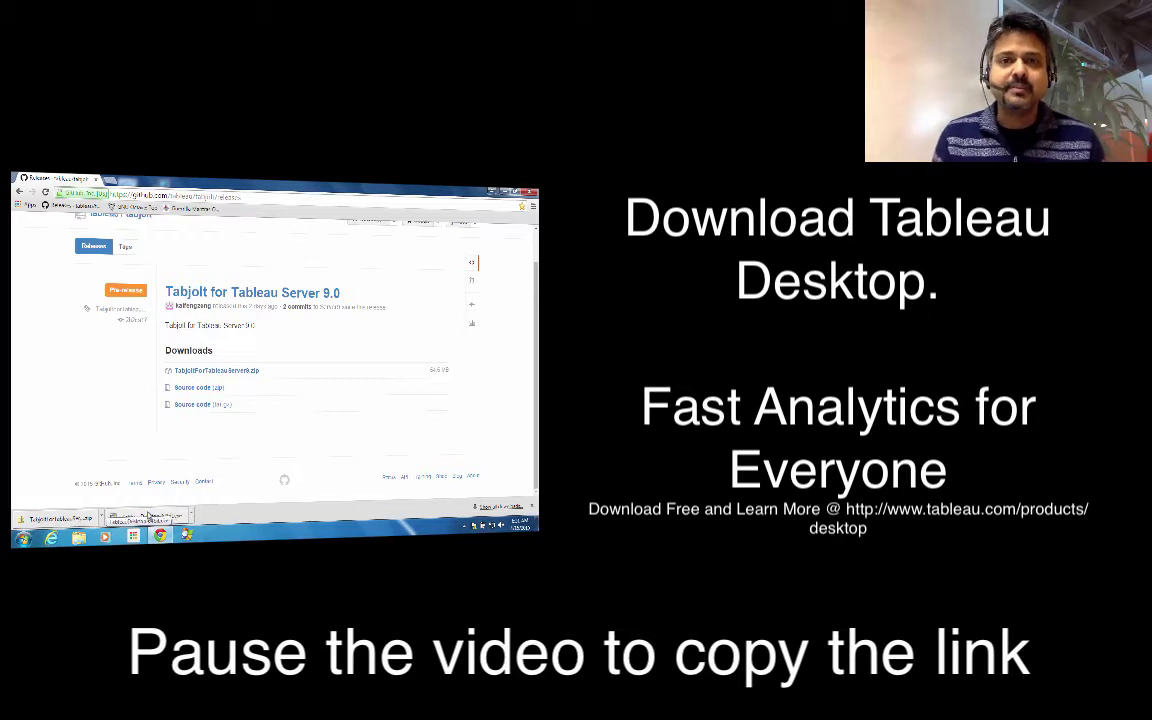
- Run the downloaded TableauDesktop-64bit.exe installer from Chrome's download bar
left_click(148, 516)
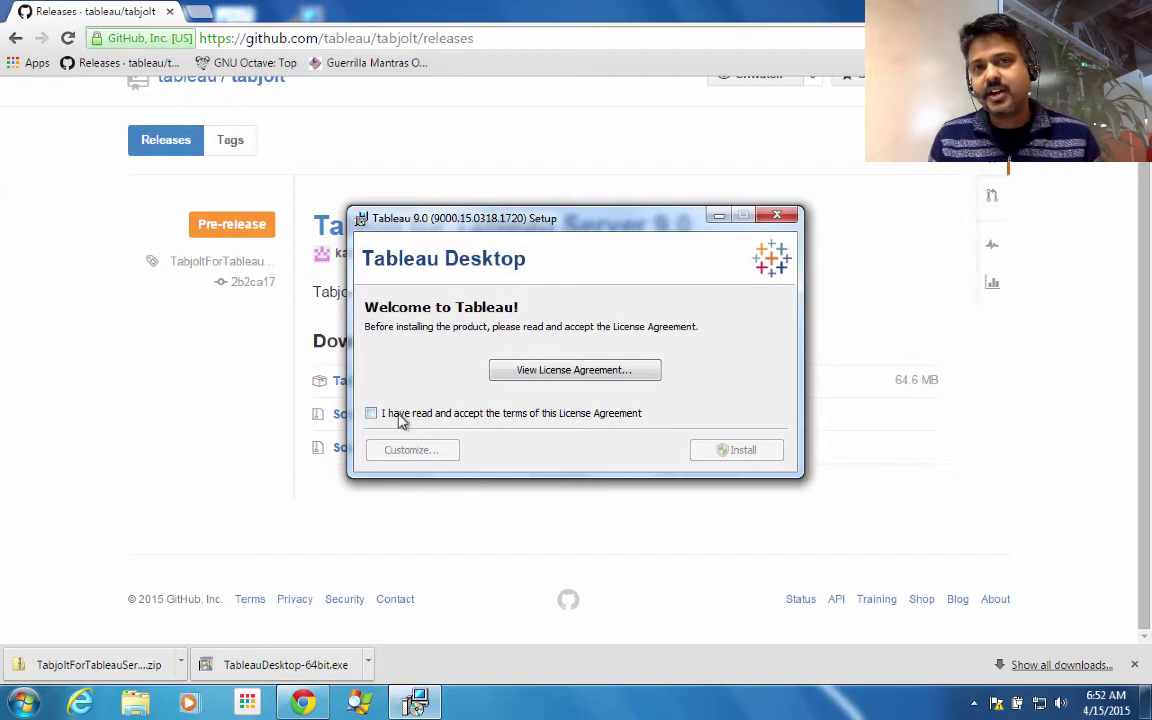
- Accept the Tableau Desktop 9.0 license terms and install it, approving the User Account Control prompt
left_click(220, 387)
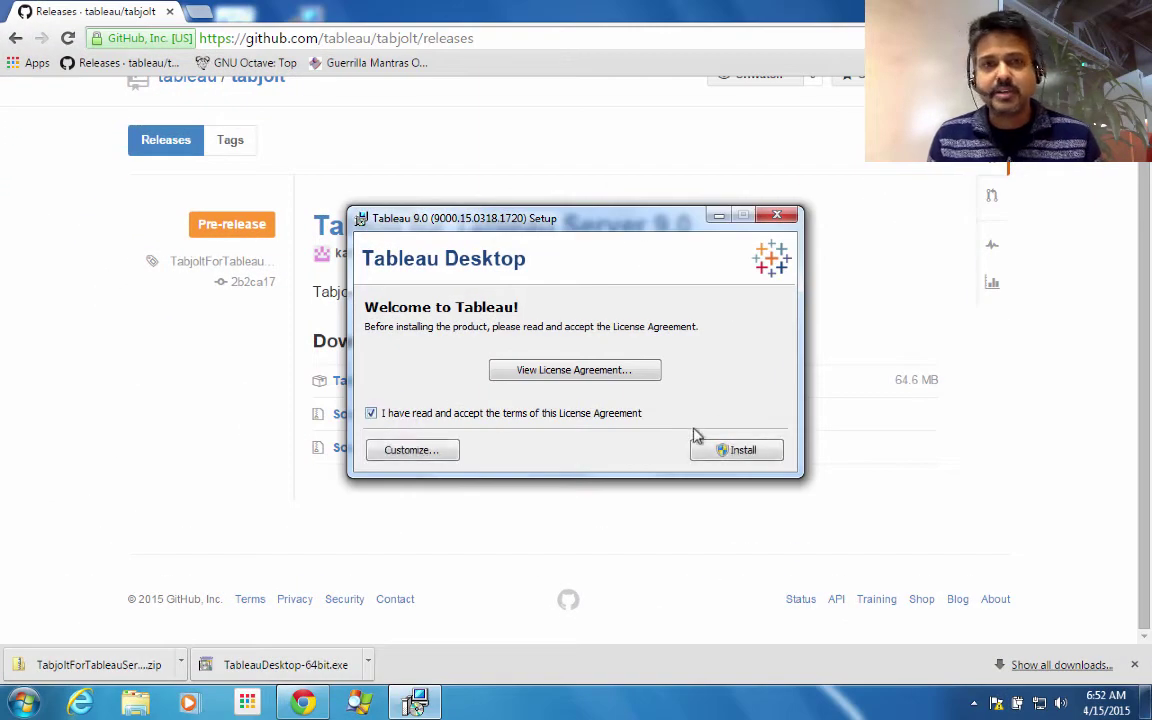
left_click(710, 451)
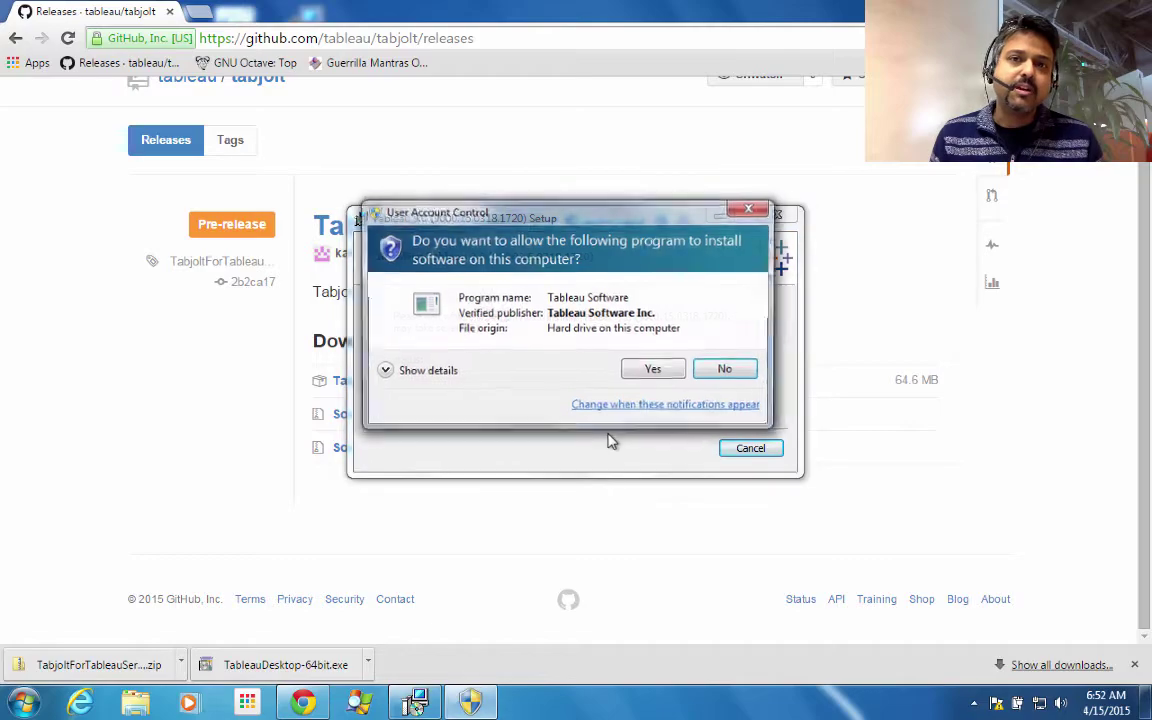
left_click(673, 369)
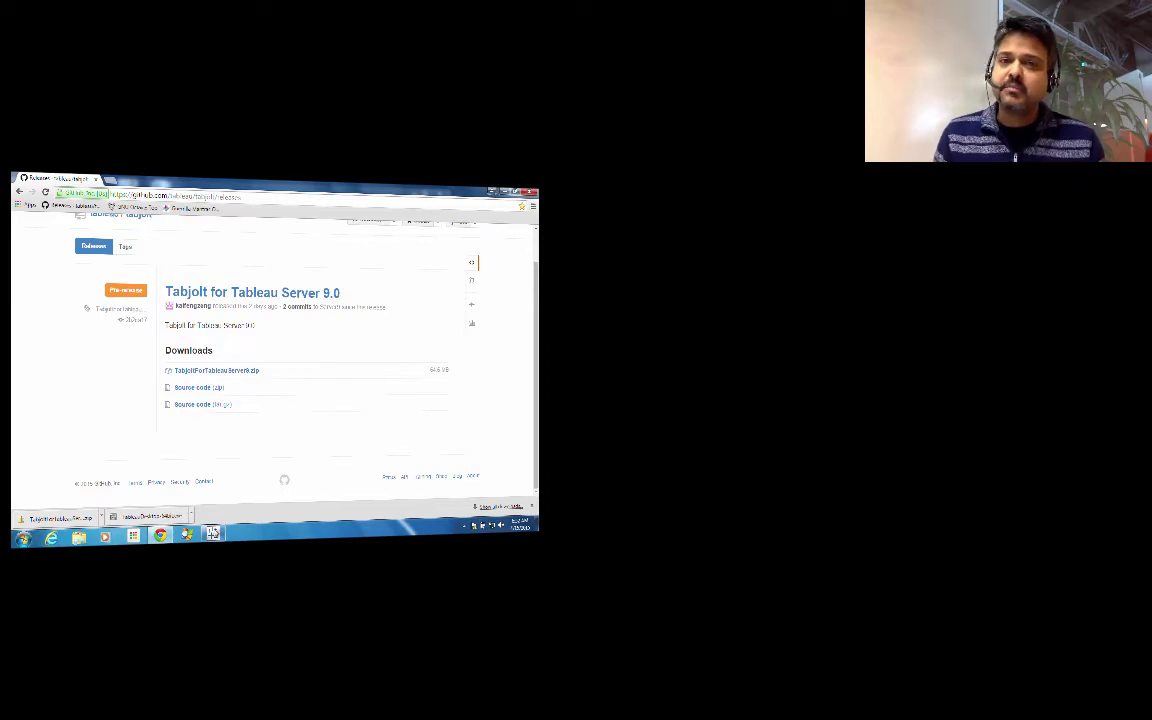
- Bring up the Tableau Desktop start screen, look over its Training items, then close Tableau with Alt+F4
left_click(213, 534)
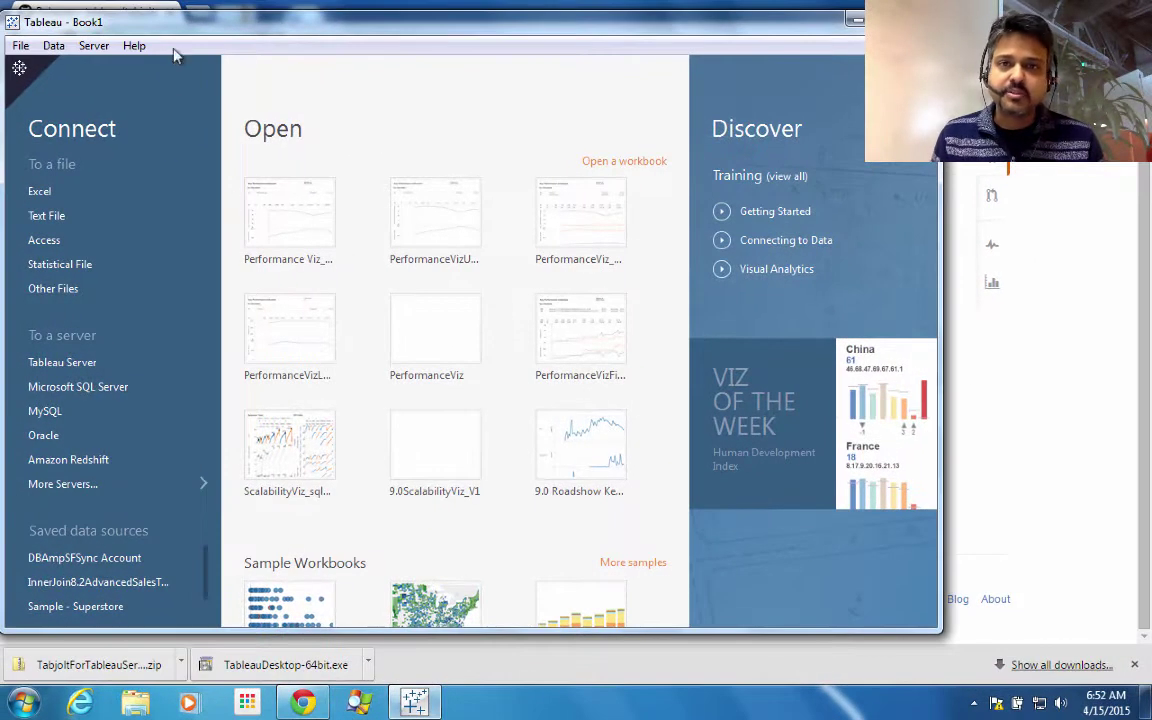
left_click_drag(156, 24, 211, 29)
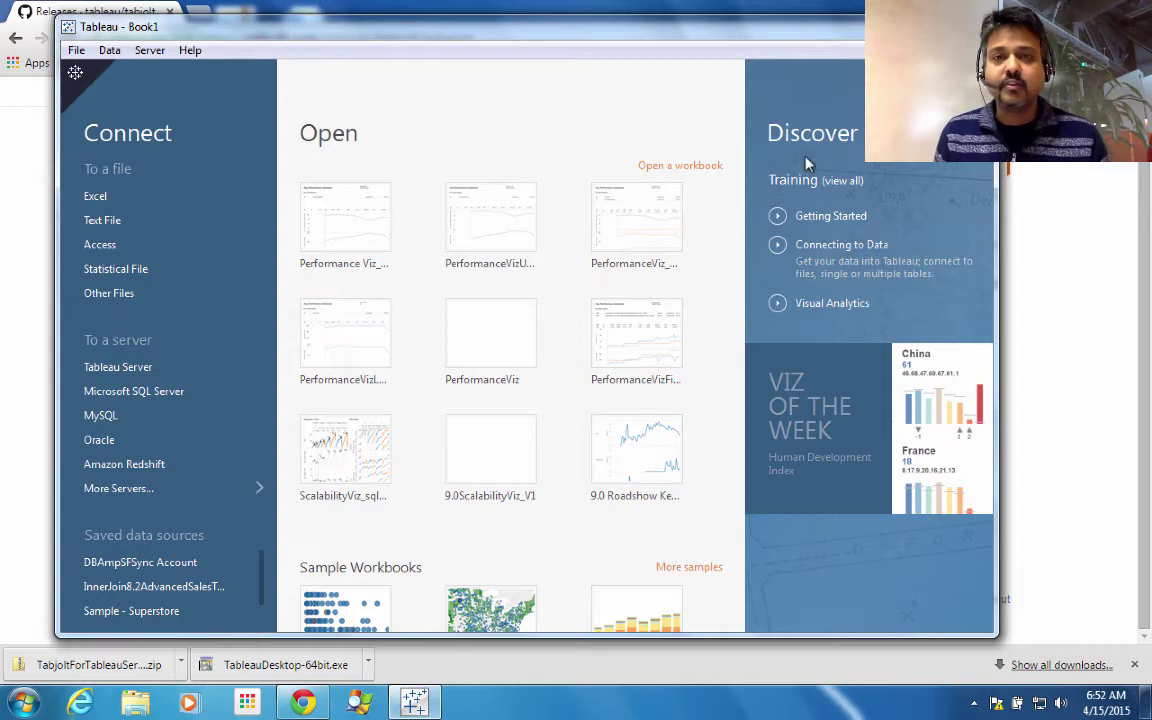
mouse_move(780, 224)
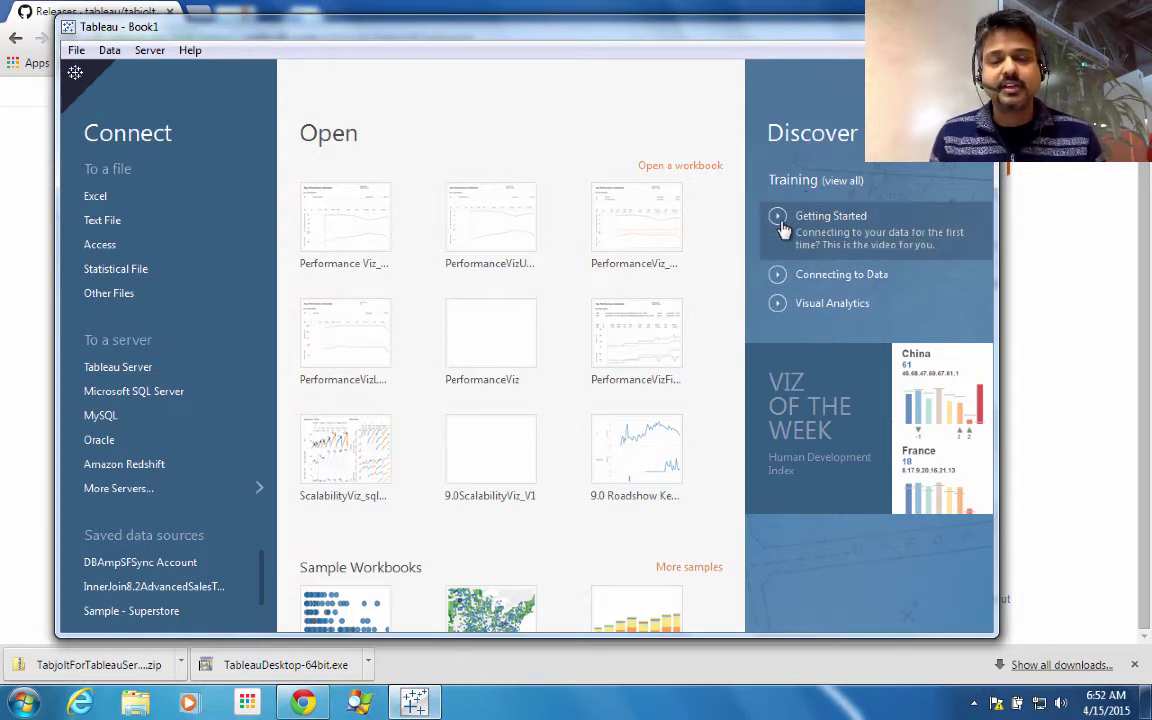
mouse_move(776, 304)
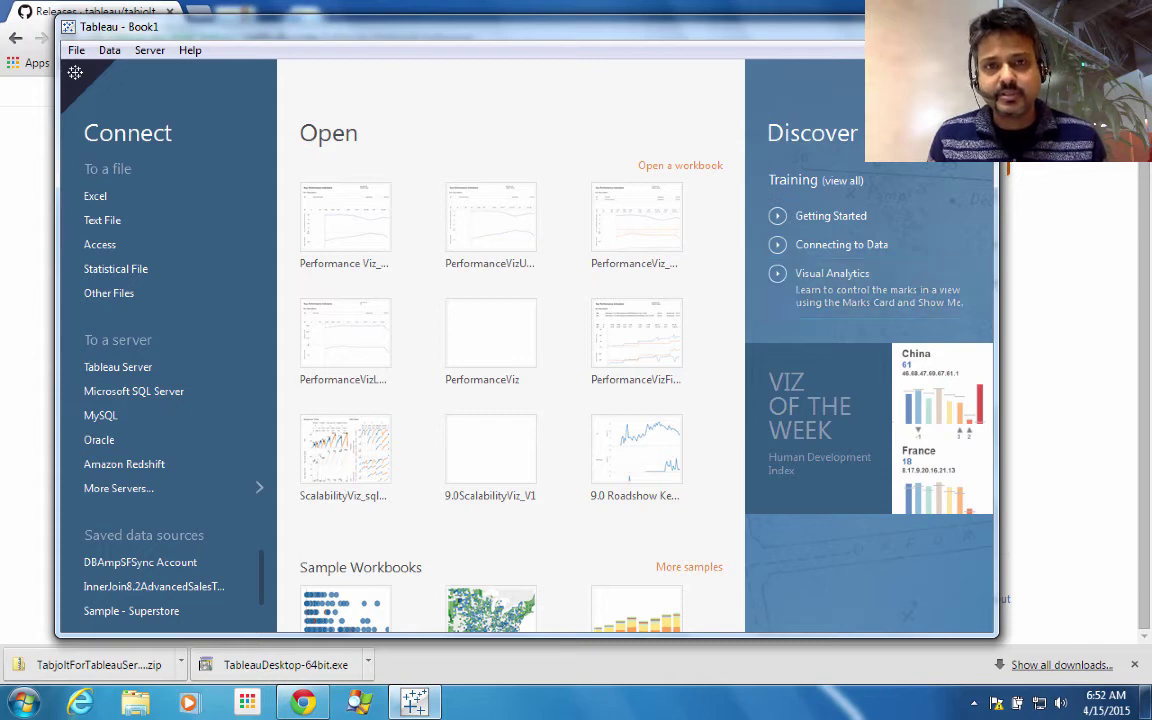
key("alt+F4")
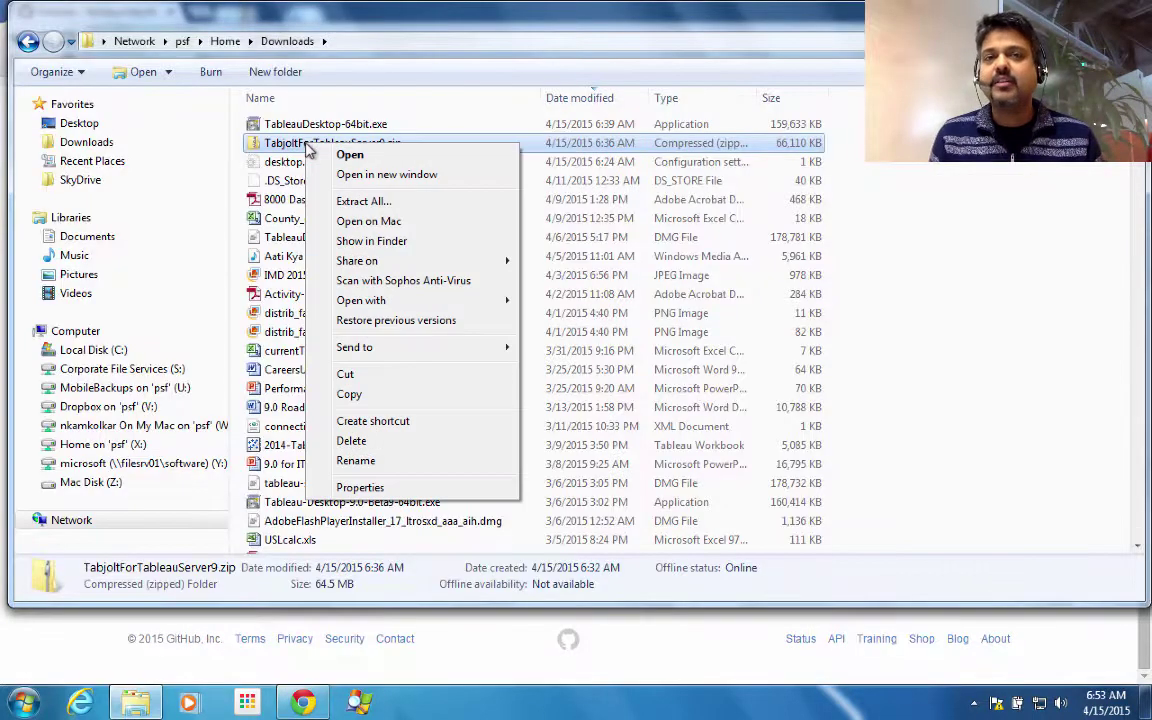
- Extract TabjoltForTableauServer9.zip into a newly created C:\tabjolt folder
left_click(345, 202)
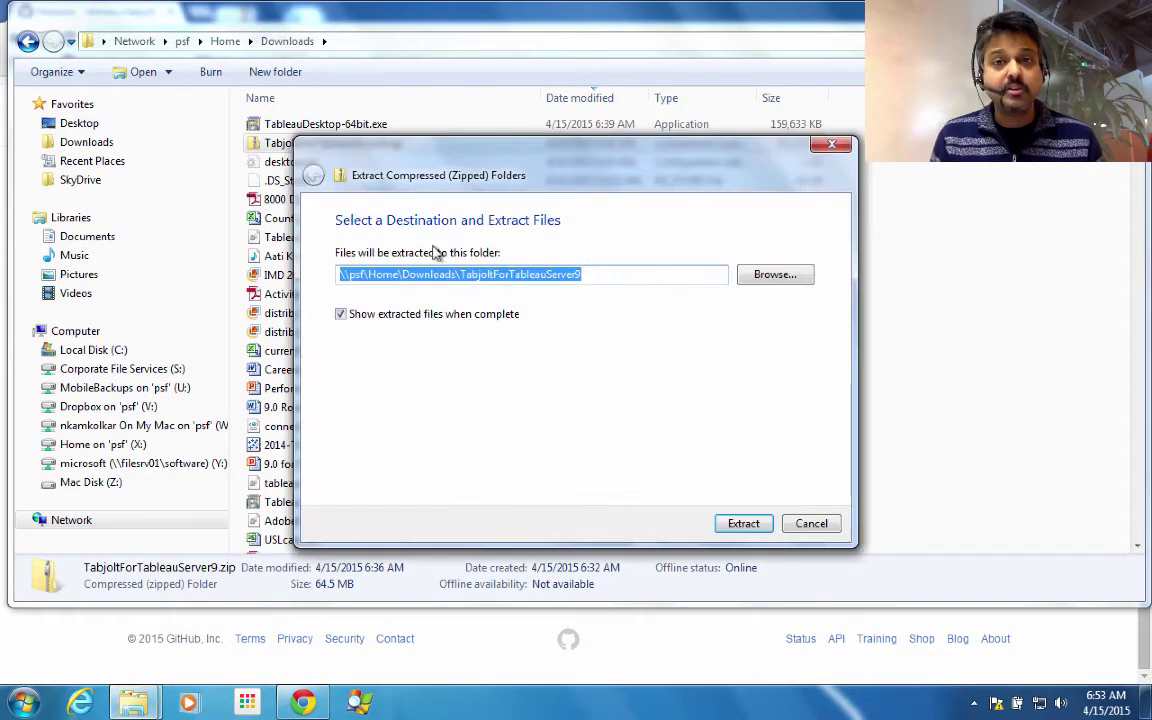
left_click(770, 276)
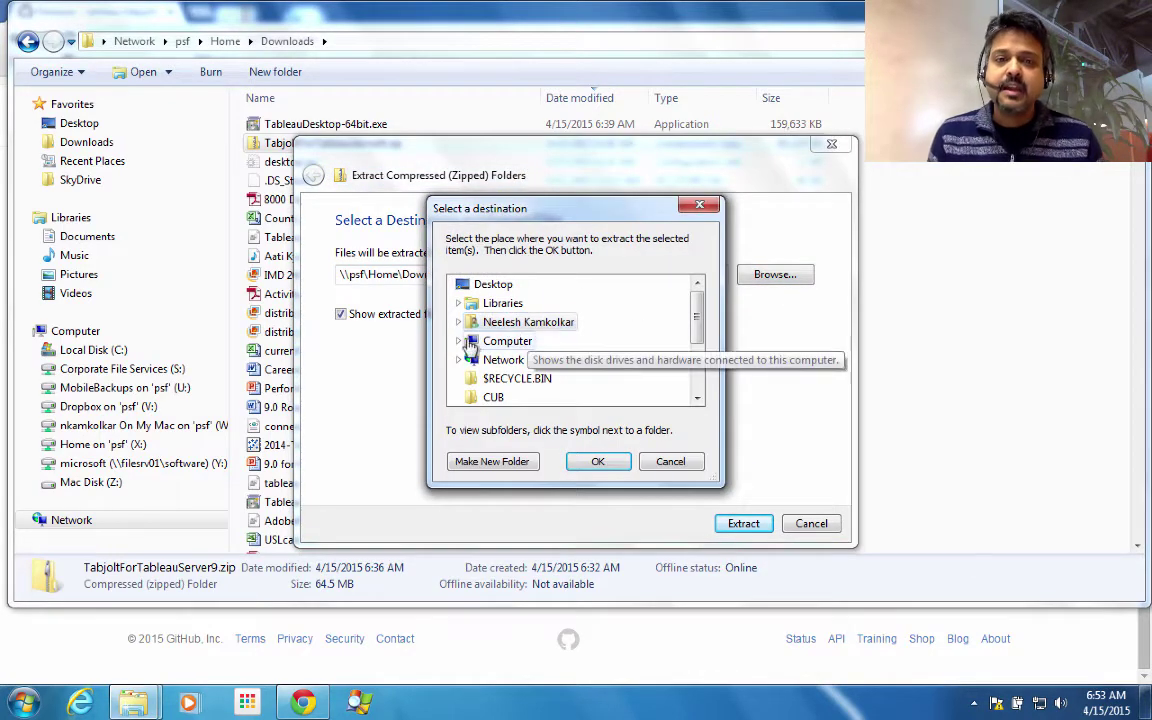
left_click(460, 341)
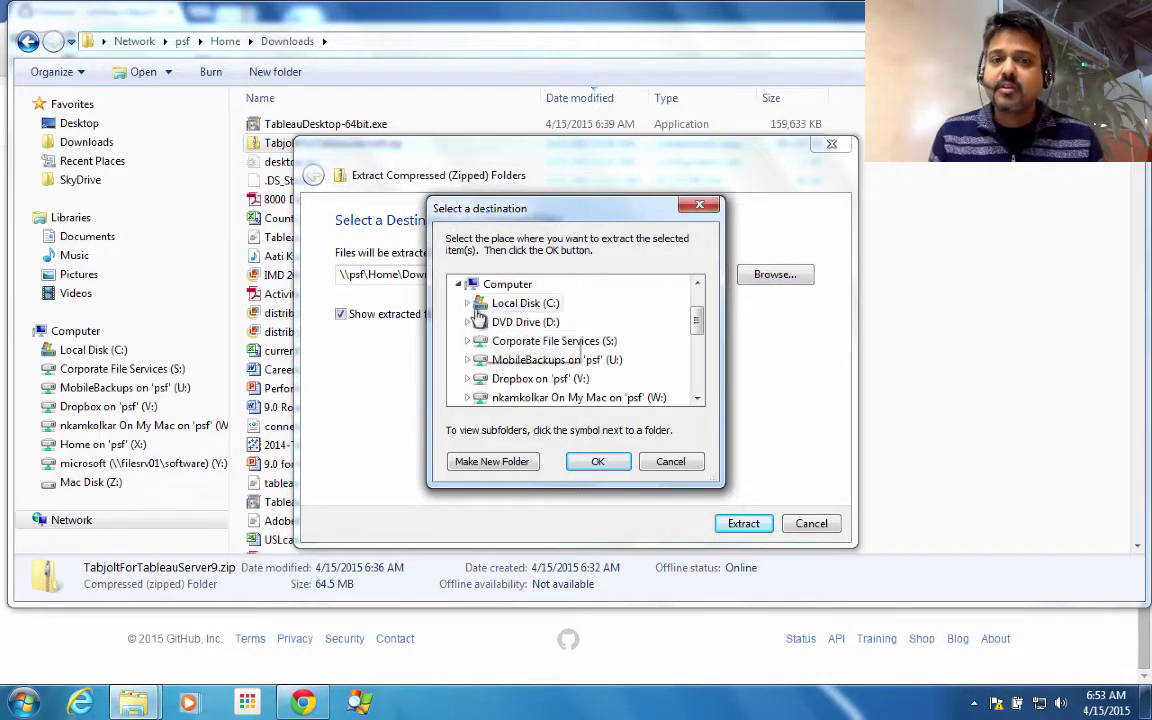
left_click(468, 303)
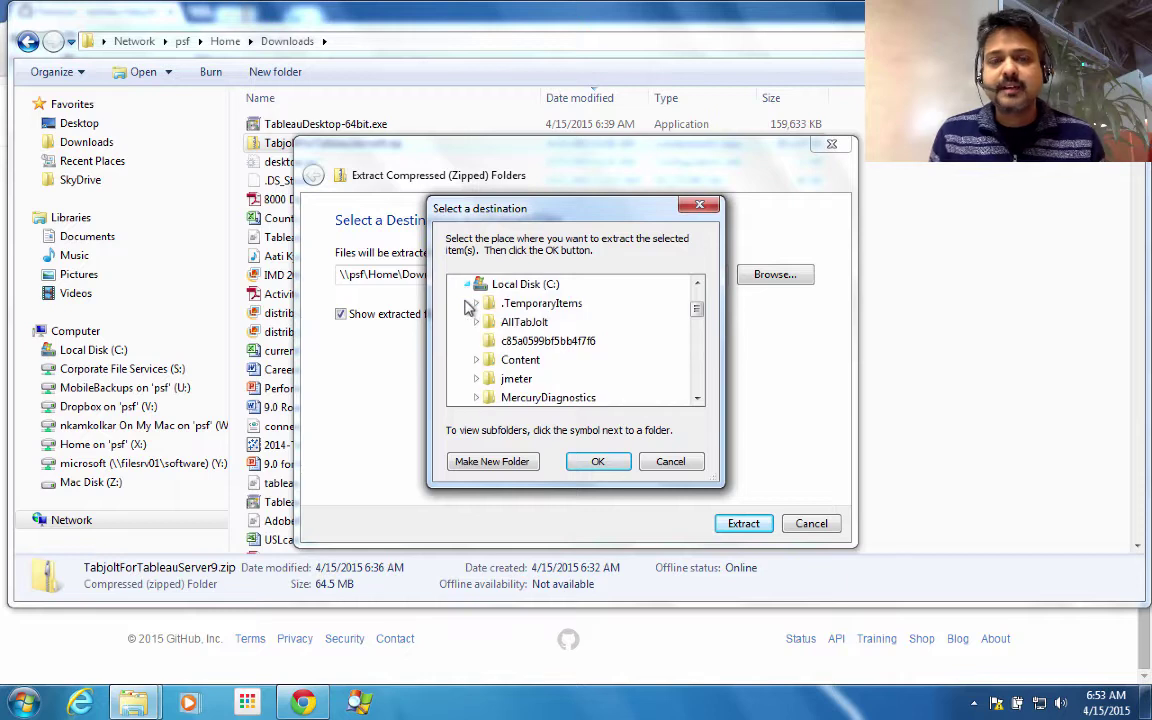
left_click(492, 462)
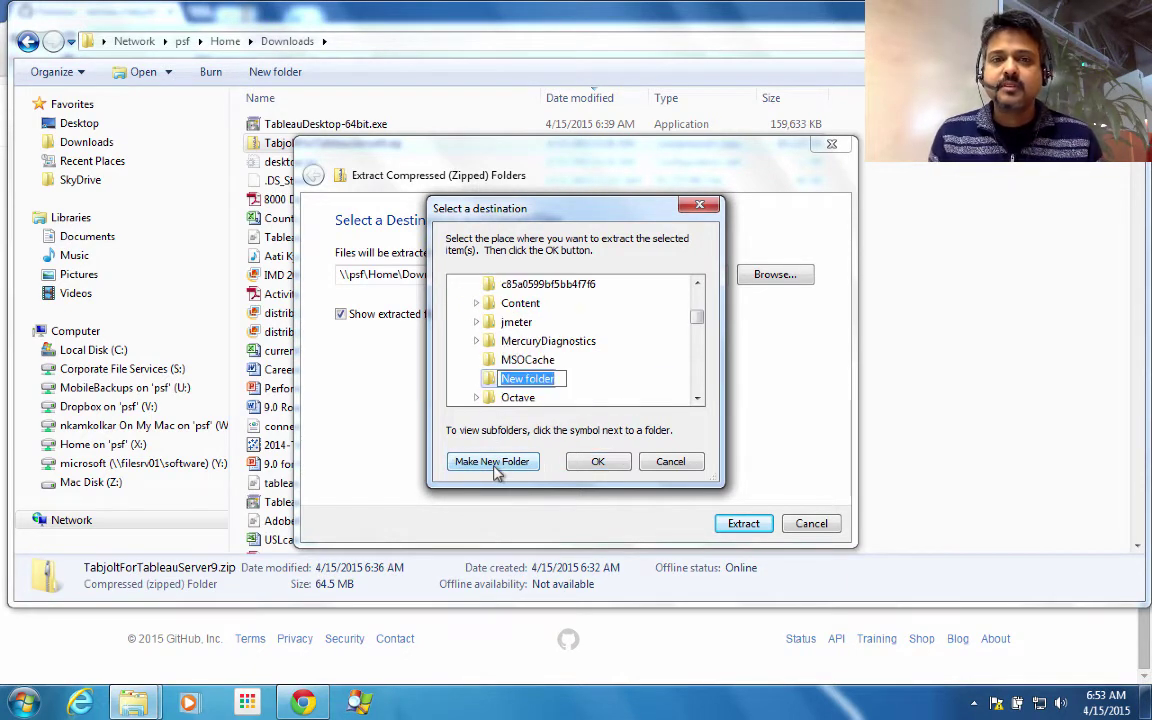
type("tabjolt")
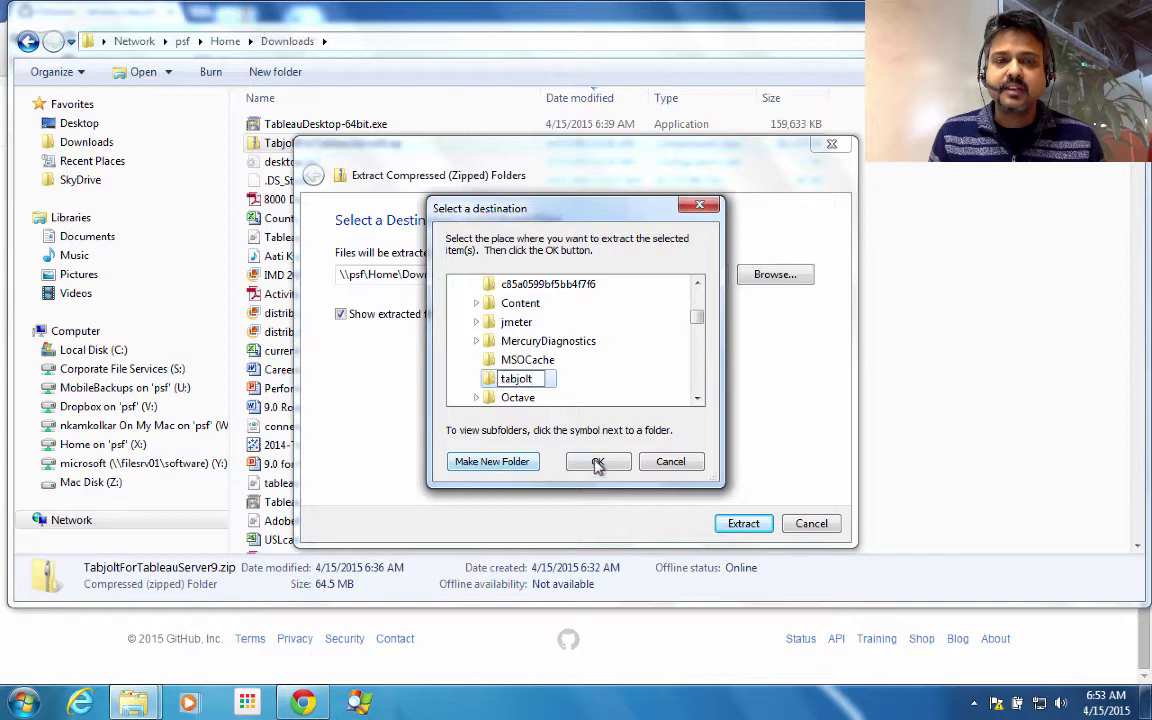
left_click(597, 463)
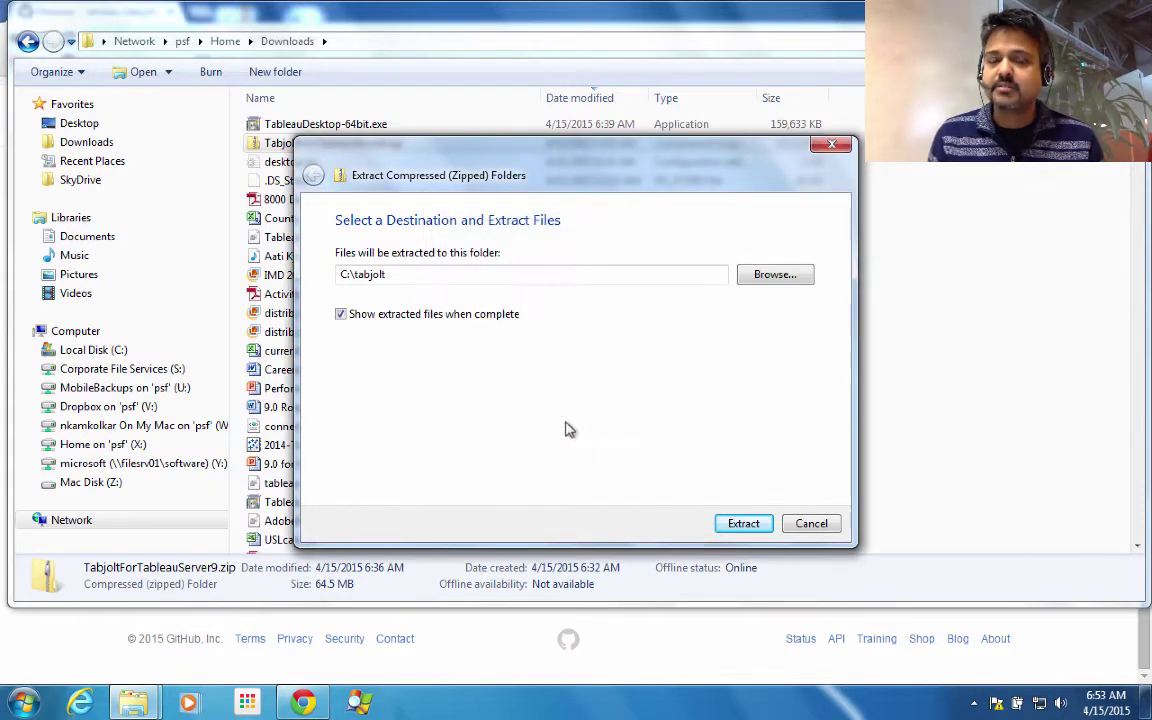
left_click(744, 524)
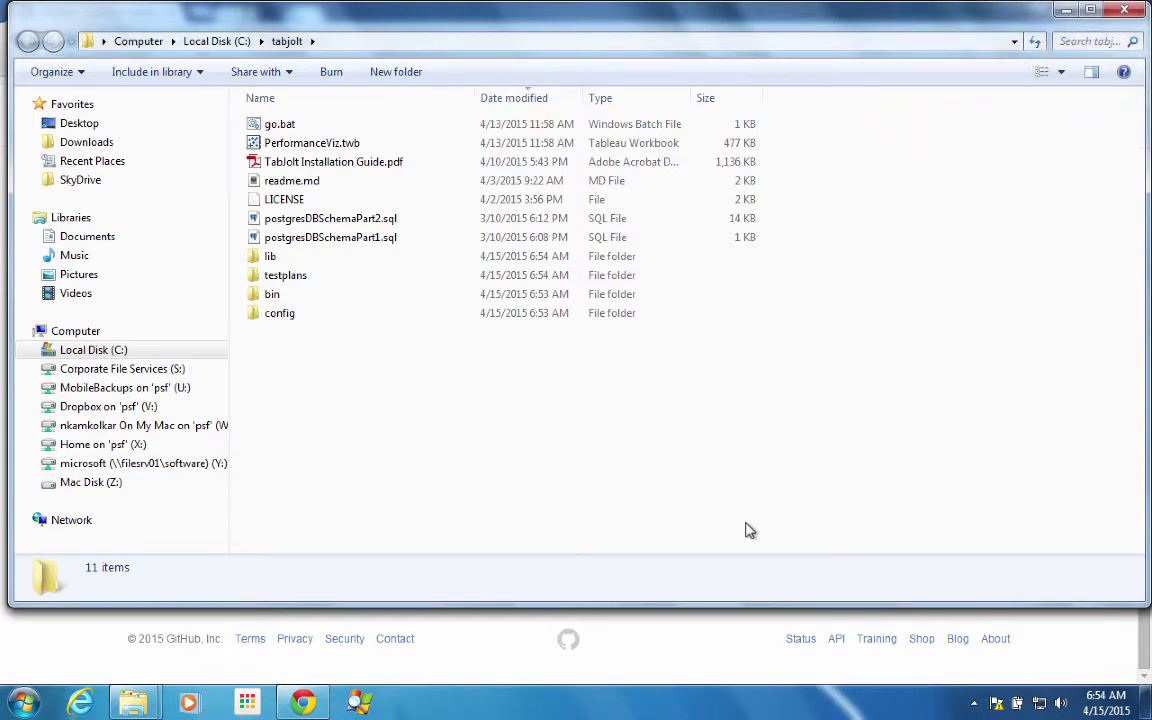
left_click(390, 164)
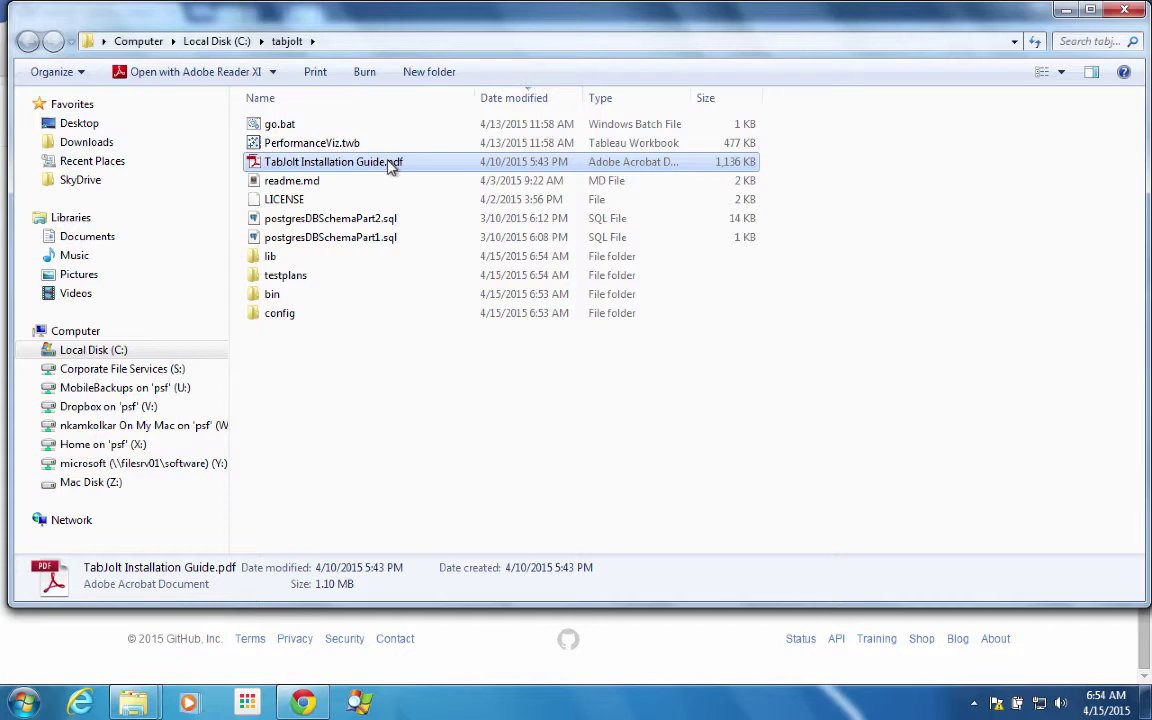
- Open TabJolt Installation Guide.pdf and read through its contents, package files and prerequisites
double_click(390, 164)
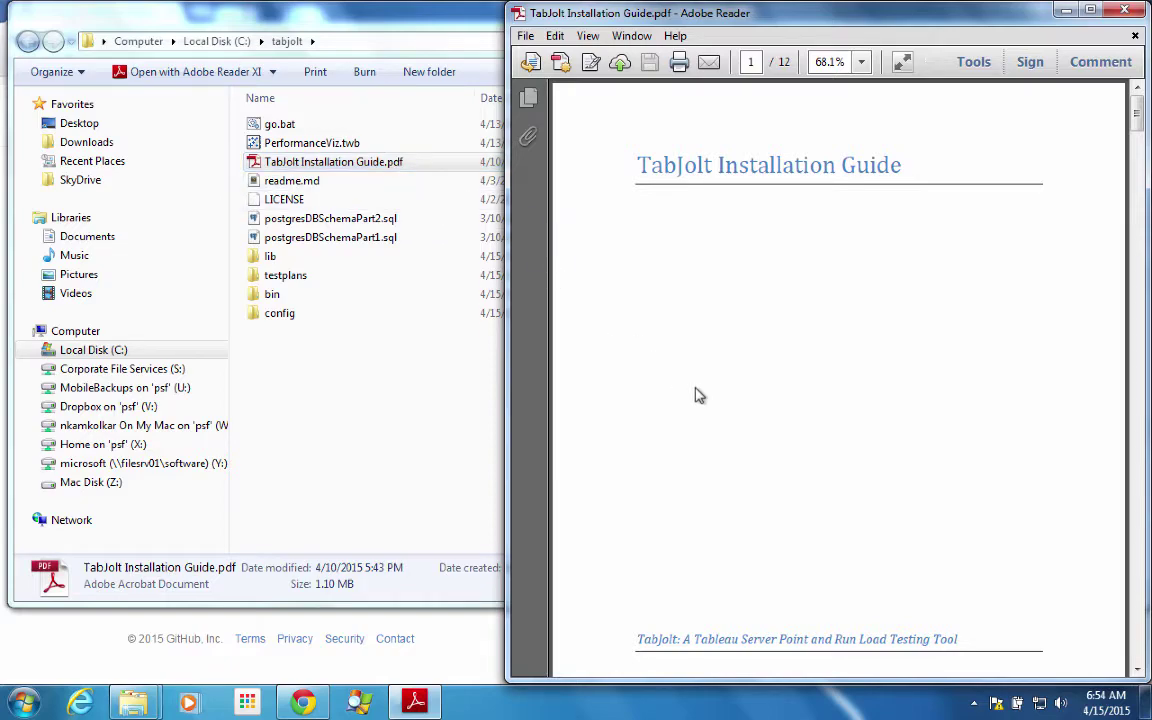
scroll(699, 395, "down", 3)
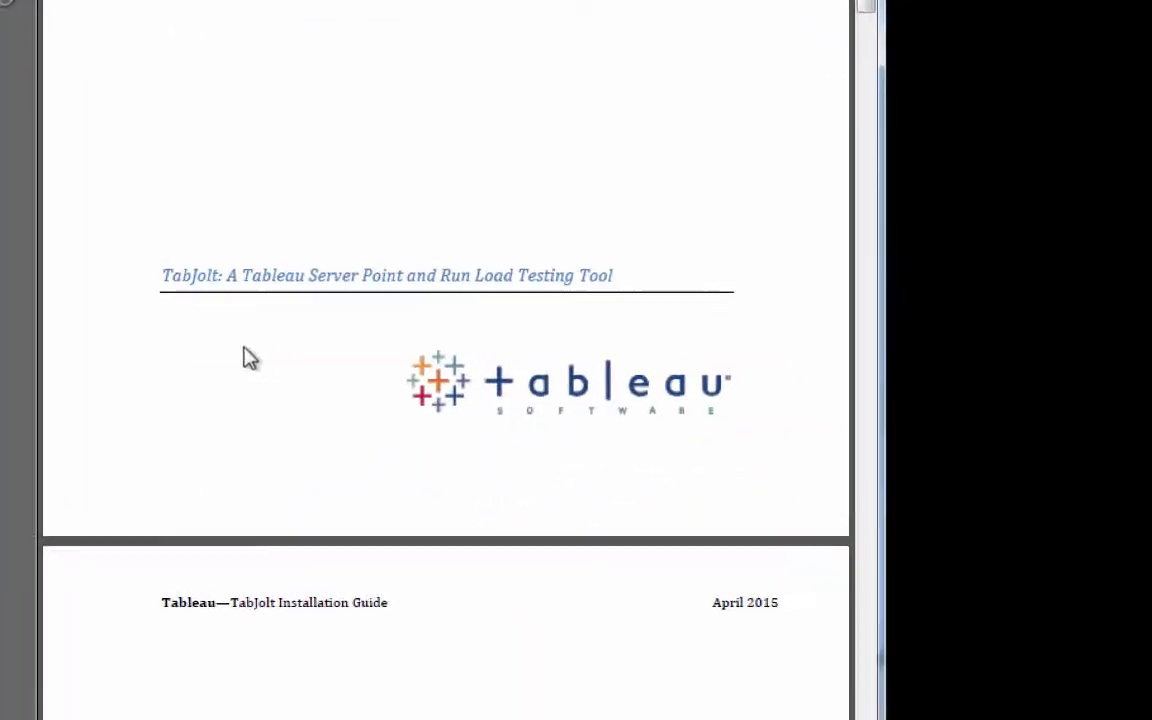
scroll(250, 358, "down", 5)
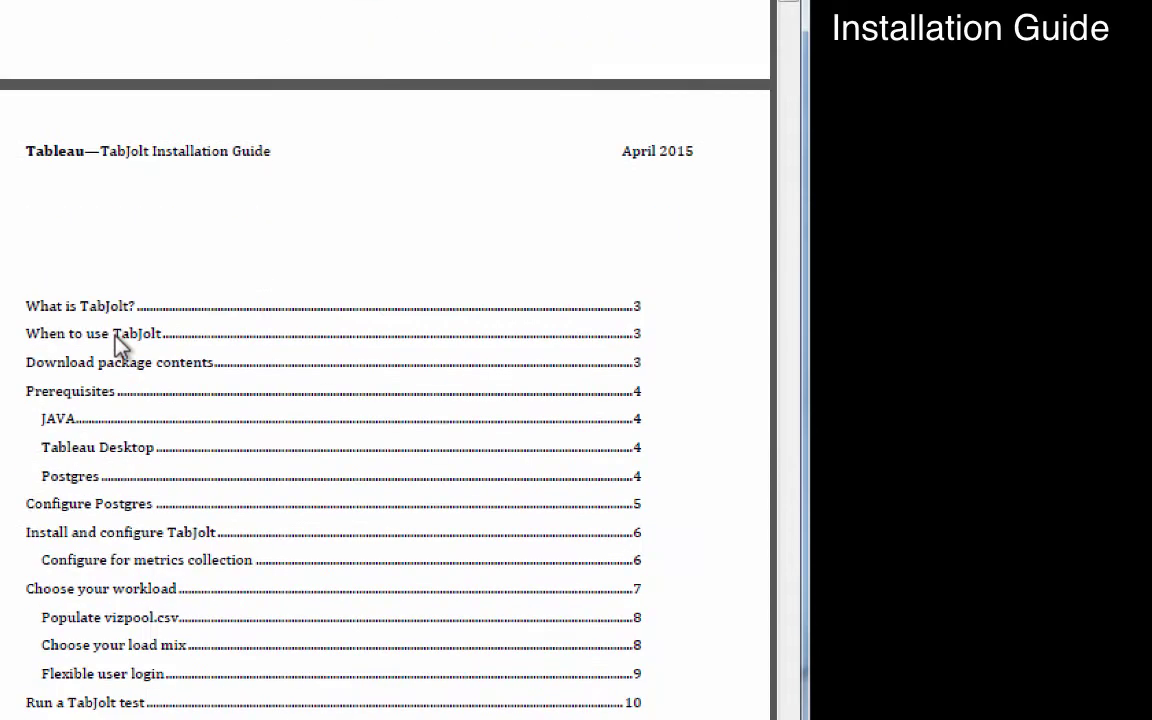
scroll(118, 343, "down", 5)
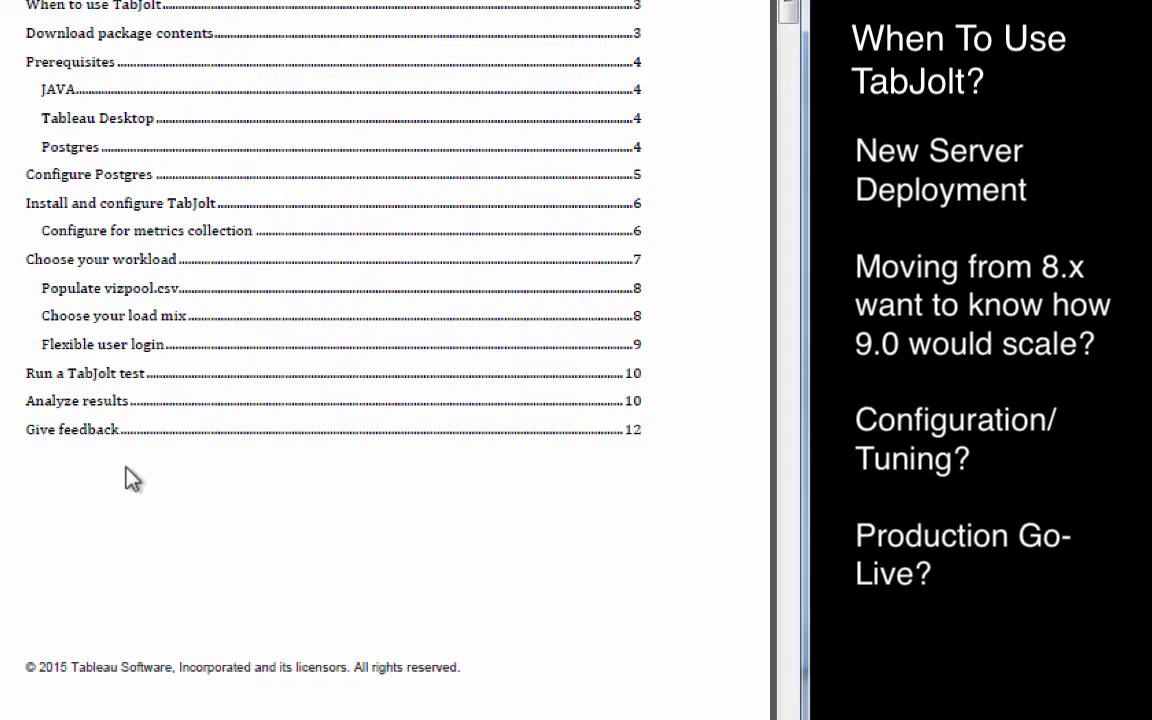
scroll(133, 480, "down", 14)
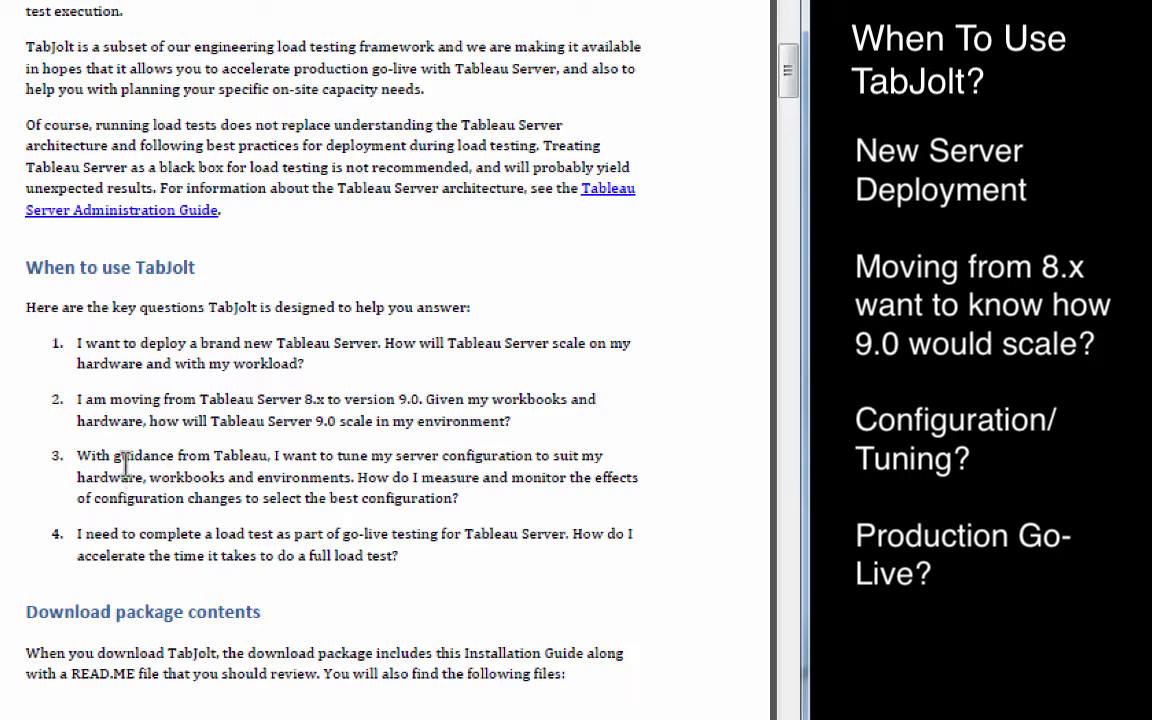
scroll(125, 465, "down", 6)
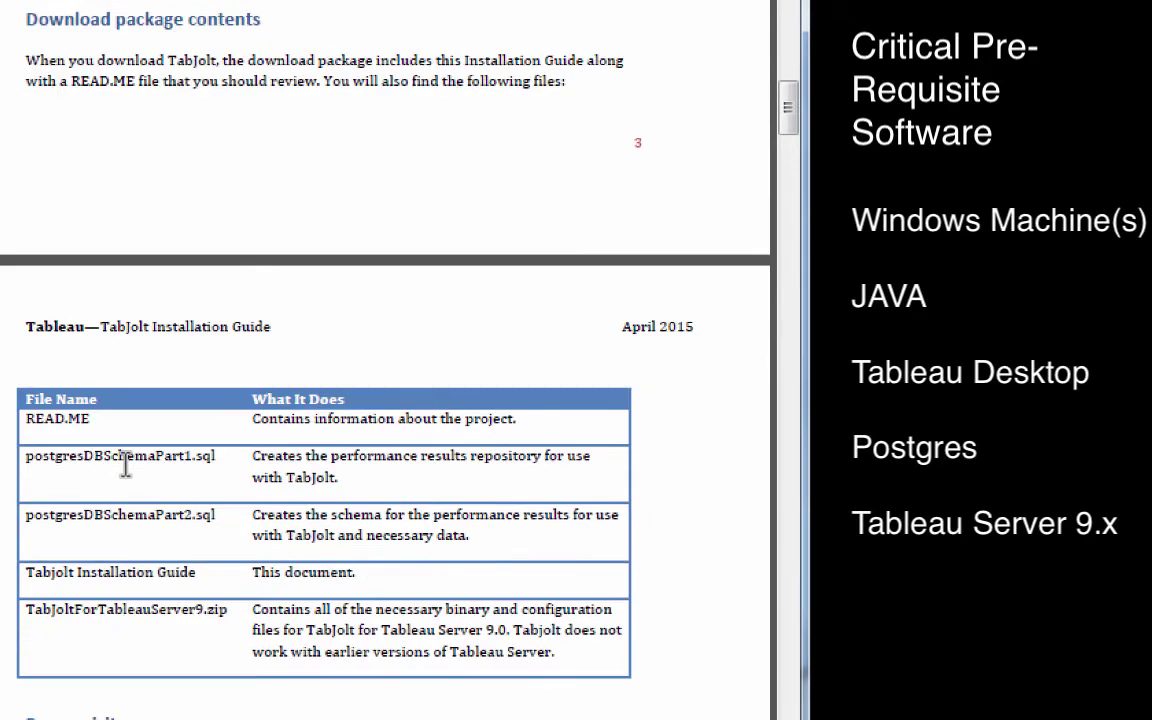
scroll(125, 465, "down", 4)
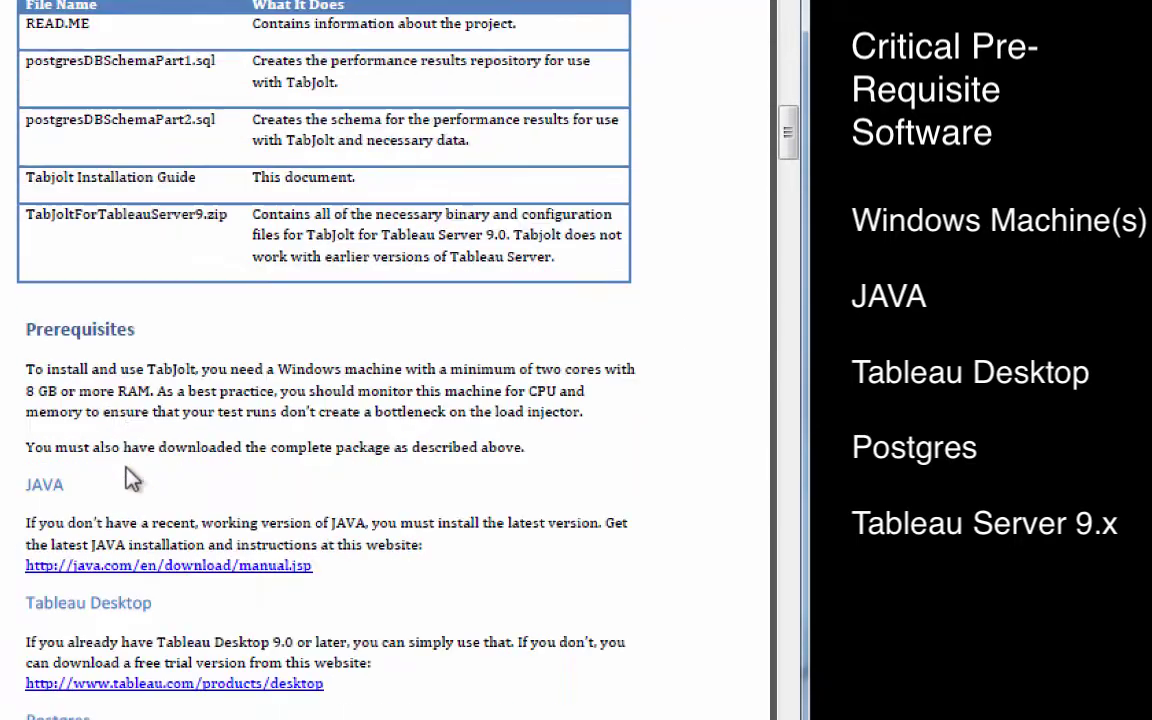
scroll(126, 468, "down", 1)
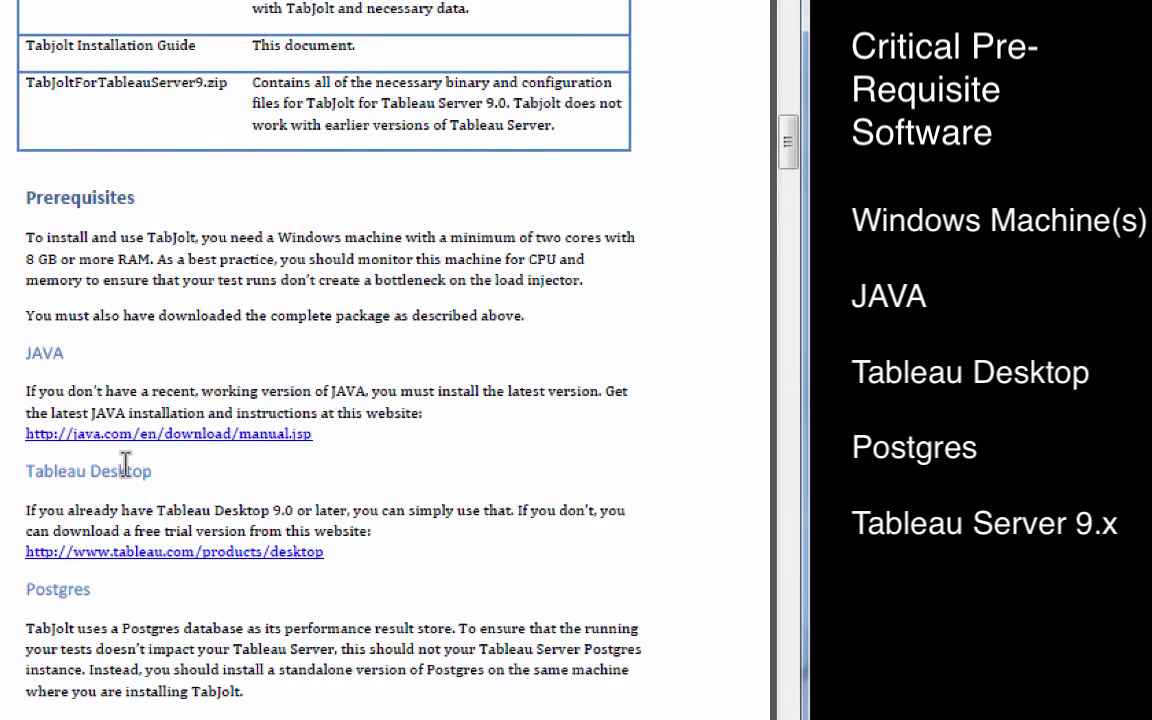
scroll(125, 465, "down", 2)
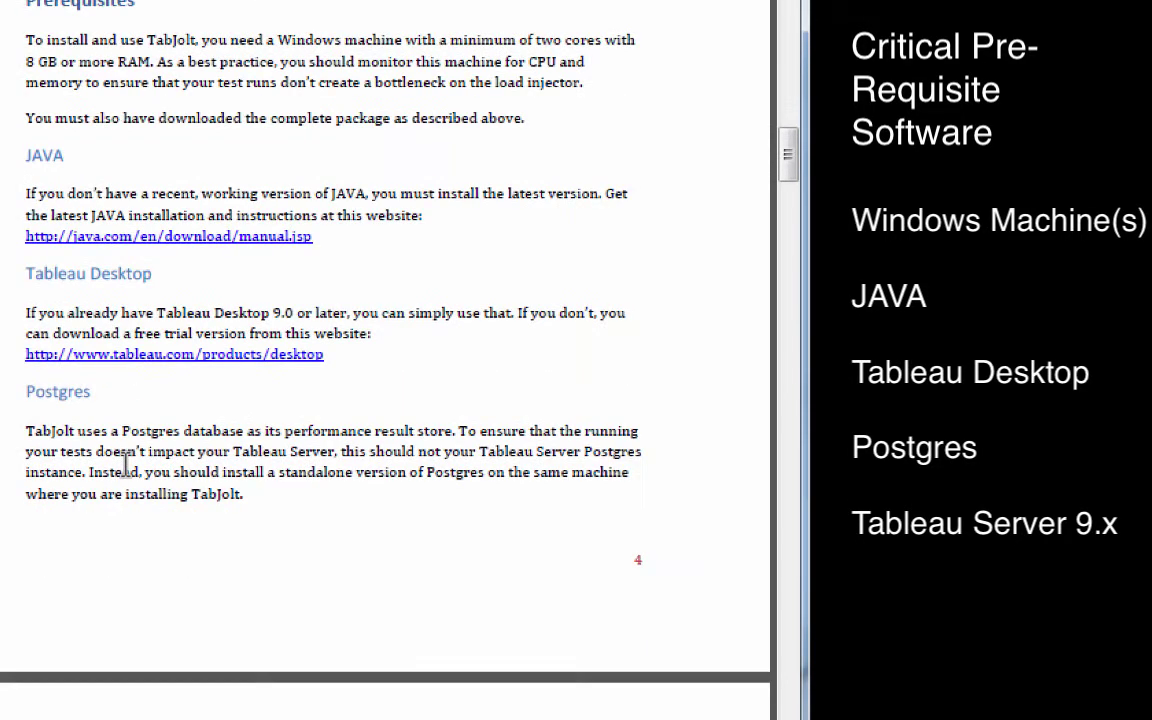
scroll(125, 465, "down", 9)
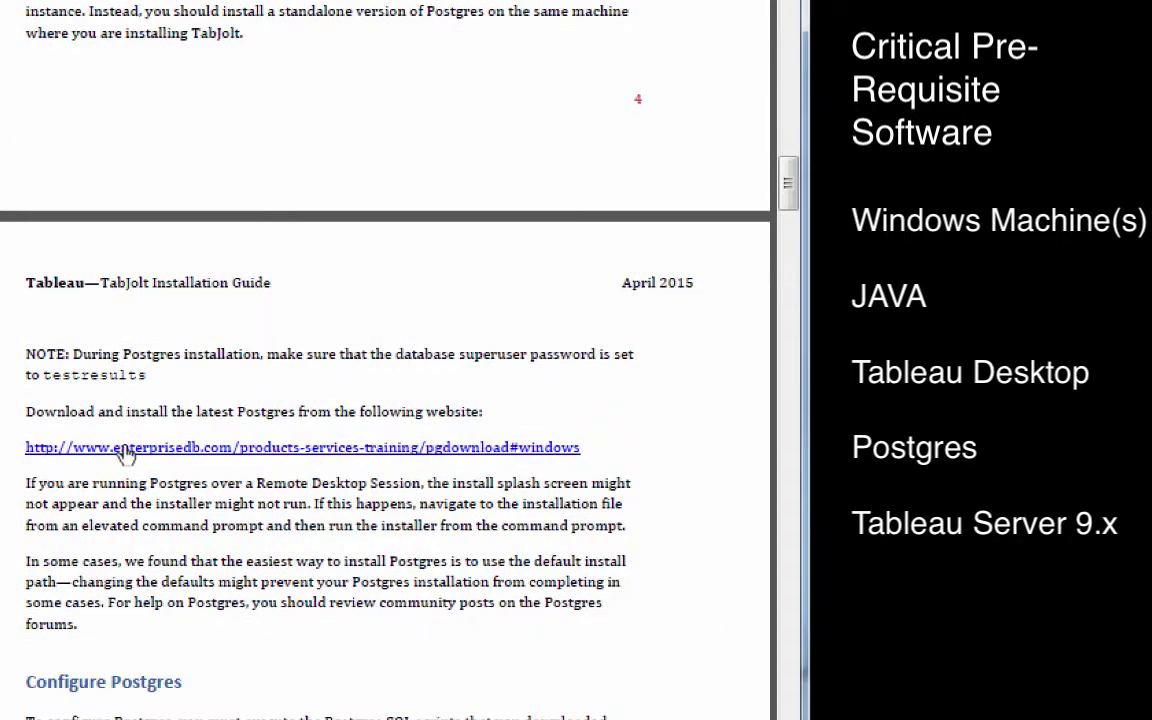
scroll(125, 440, "down", 8)
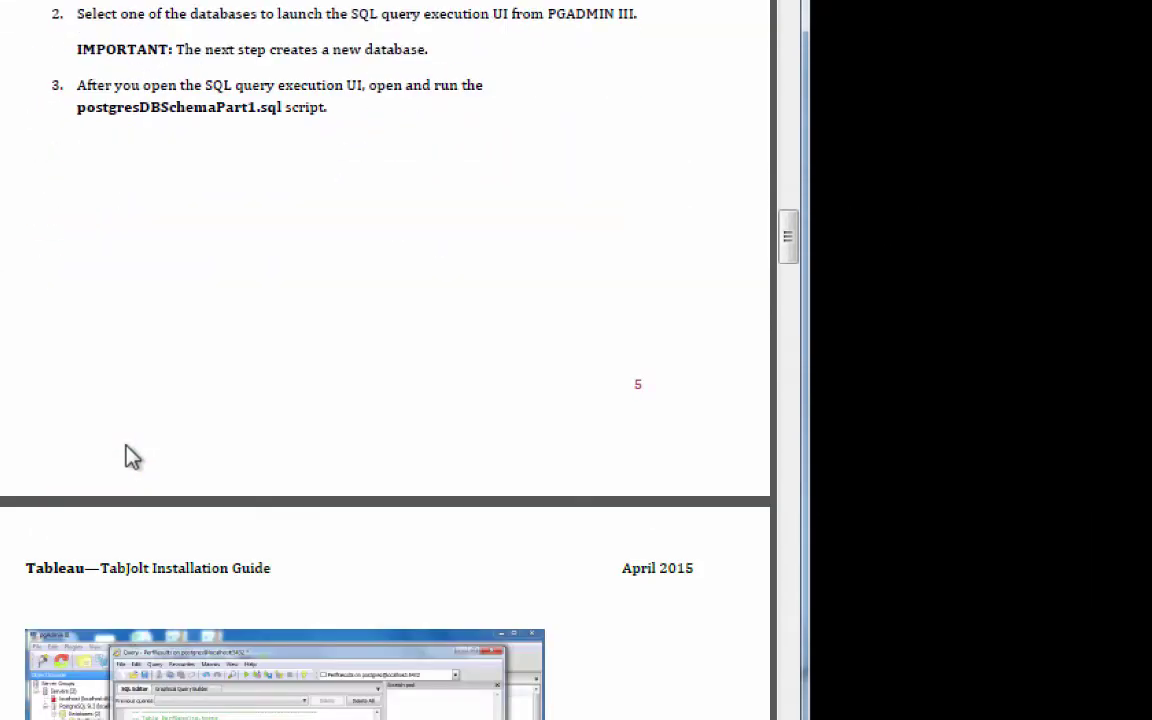
- Scroll through the rest of the TabJolt Installation Guide down to the results figures
scroll(125, 440, "down", 4)
scroll(125, 443, "down", 3)
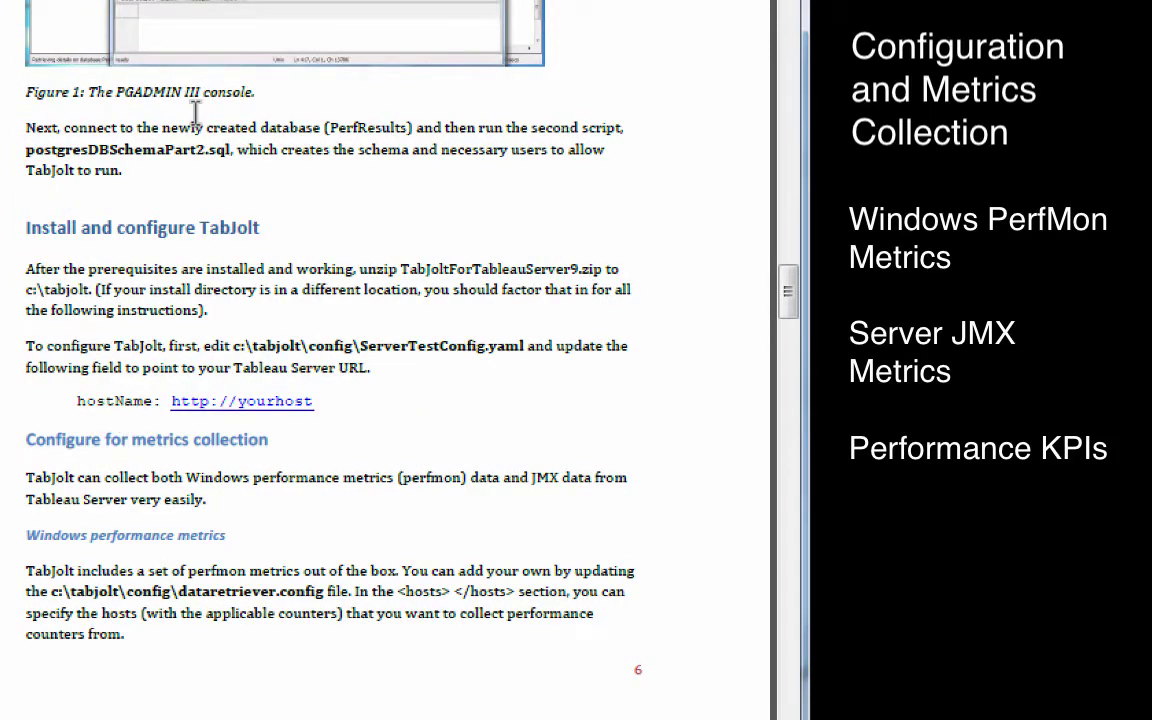
scroll(165, 450, "down", 2)
scroll(178, 490, "down", 3)
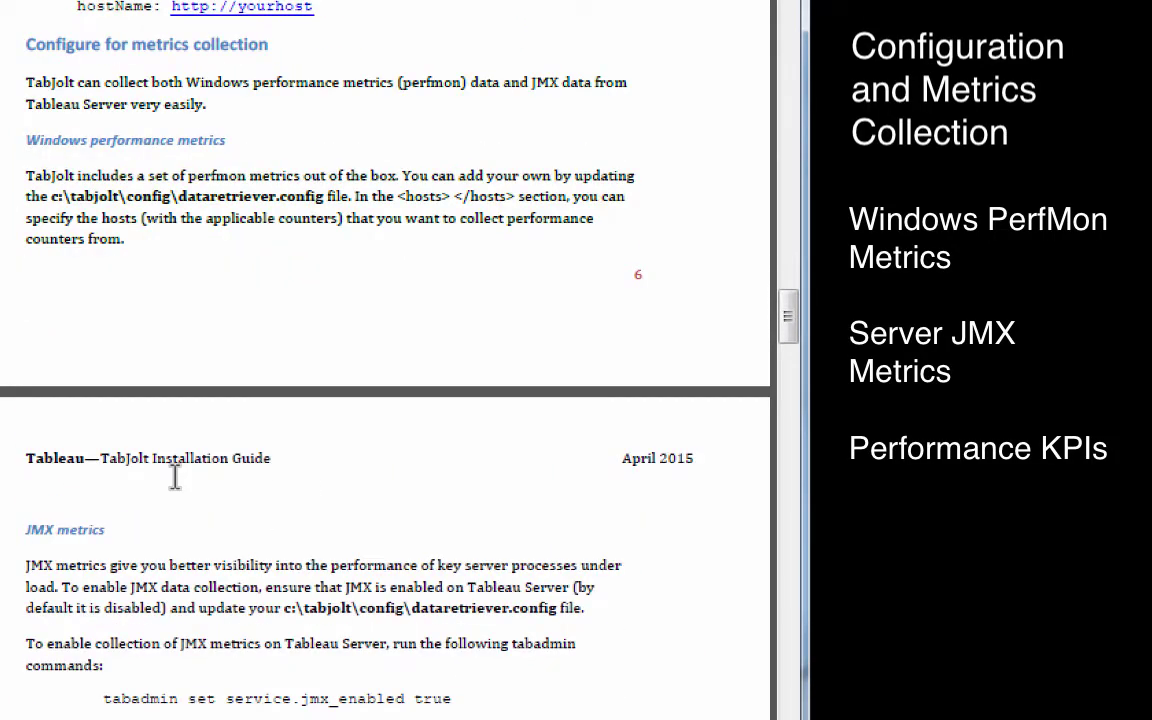
scroll(174, 477, "down", 6)
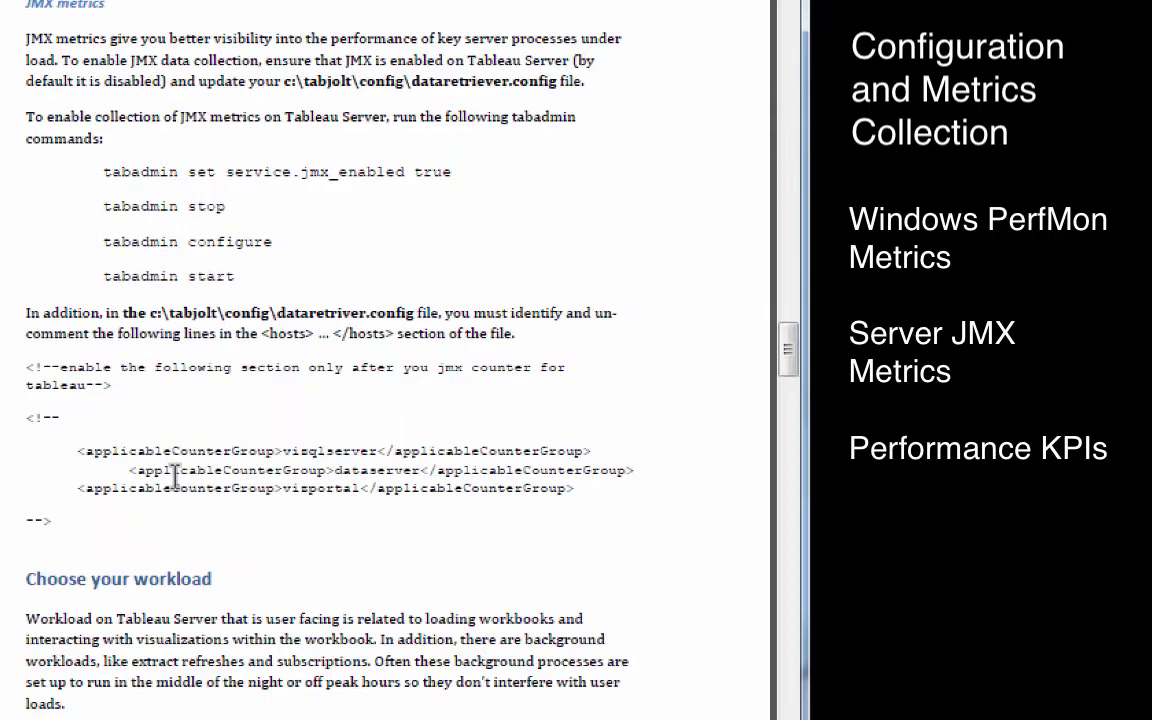
scroll(174, 477, "down", 12)
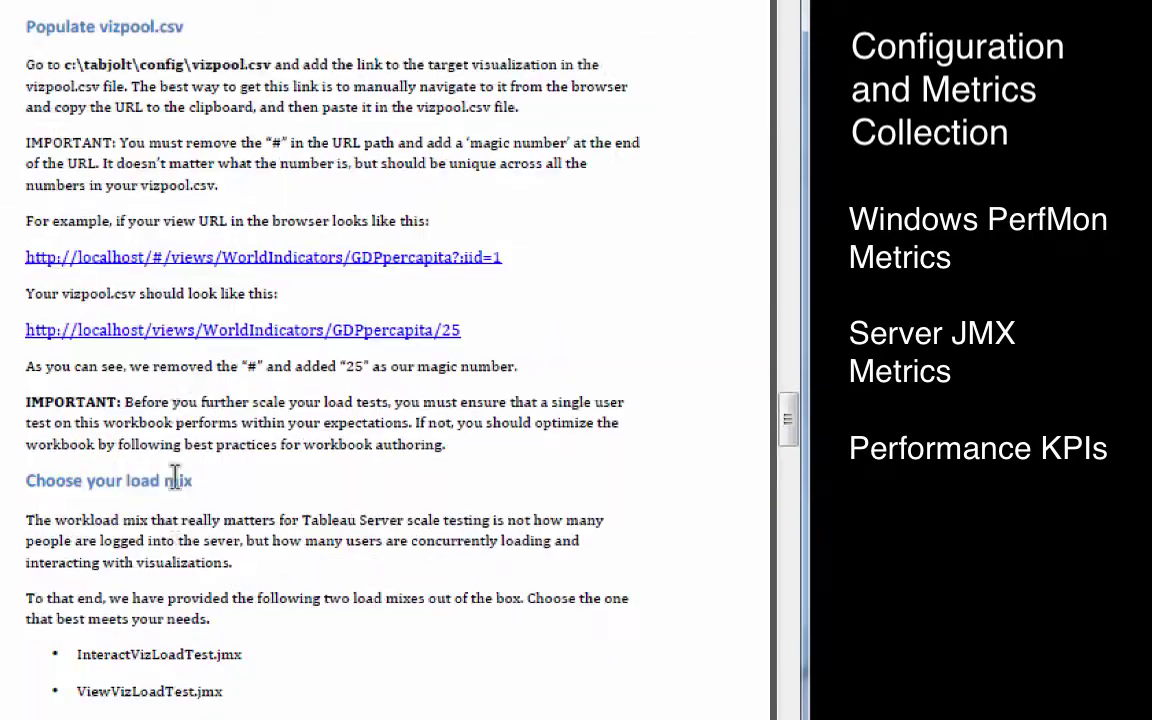
scroll(175, 480, "down", 11)
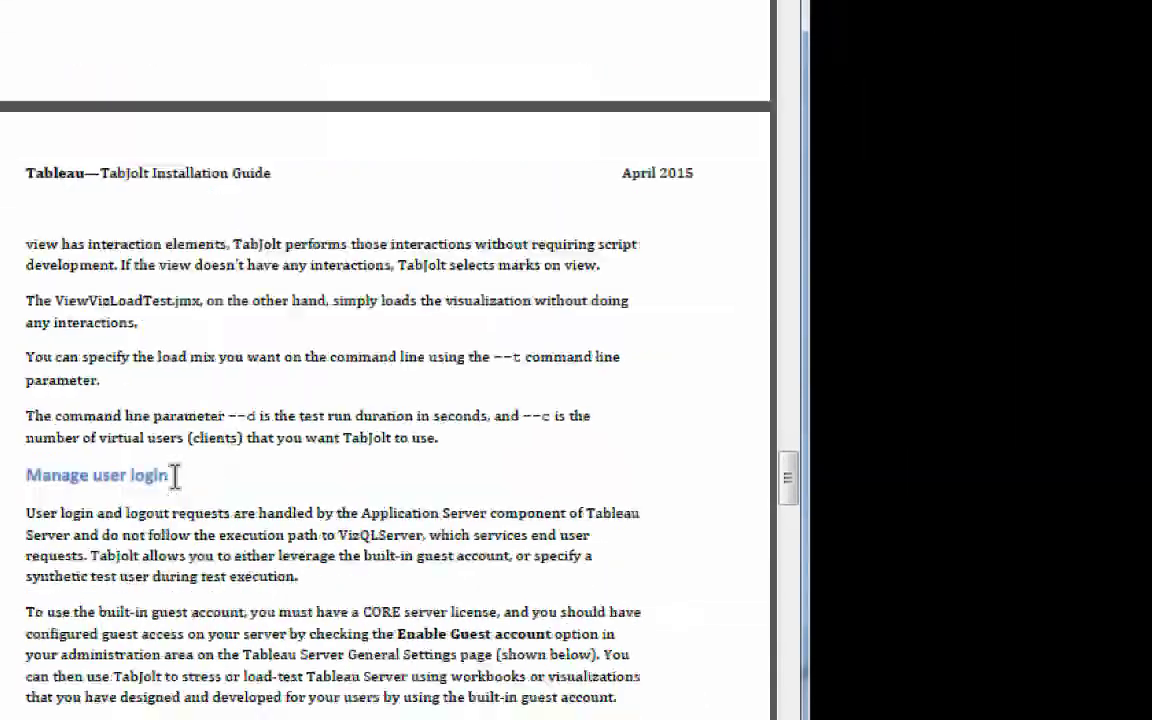
scroll(174, 477, "down", 7)
scroll(175, 480, "down", 7)
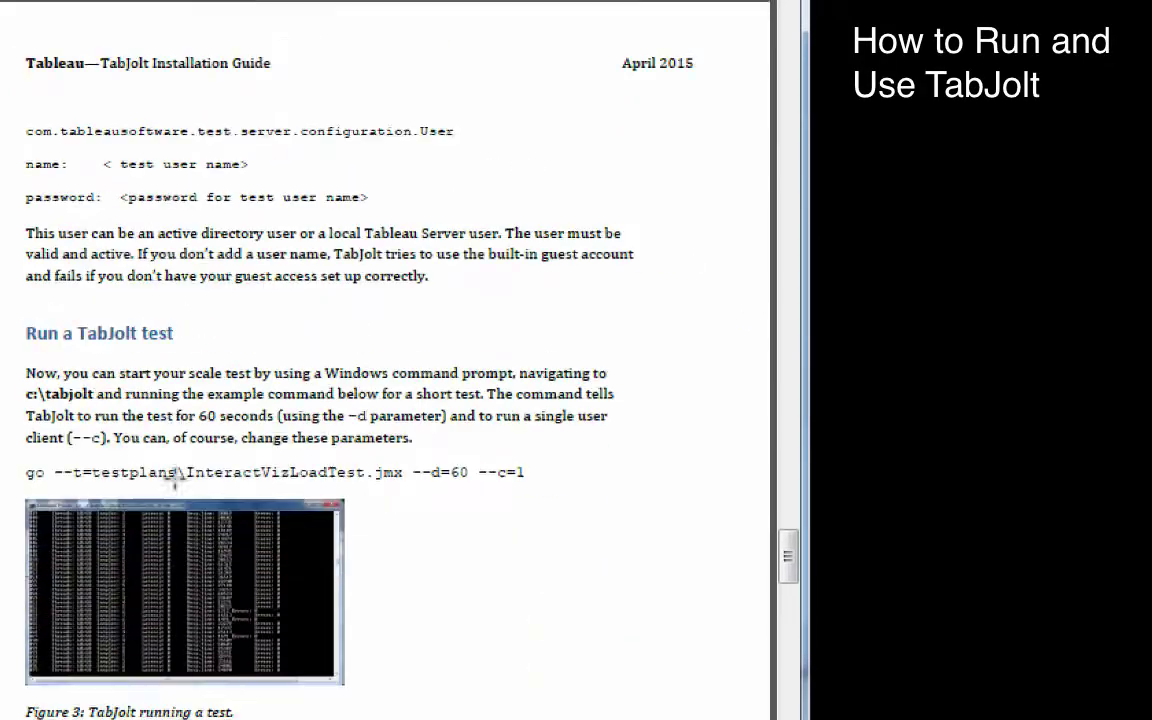
scroll(175, 478, "down", 12)
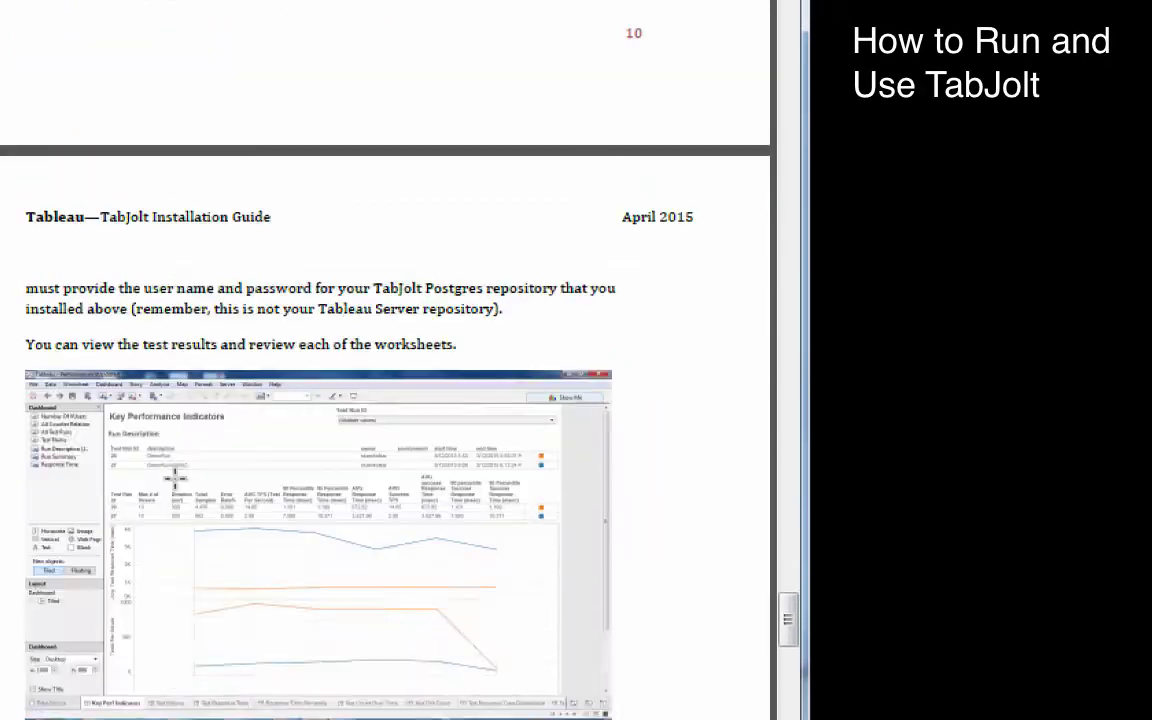
scroll(175, 480, "down", 5)
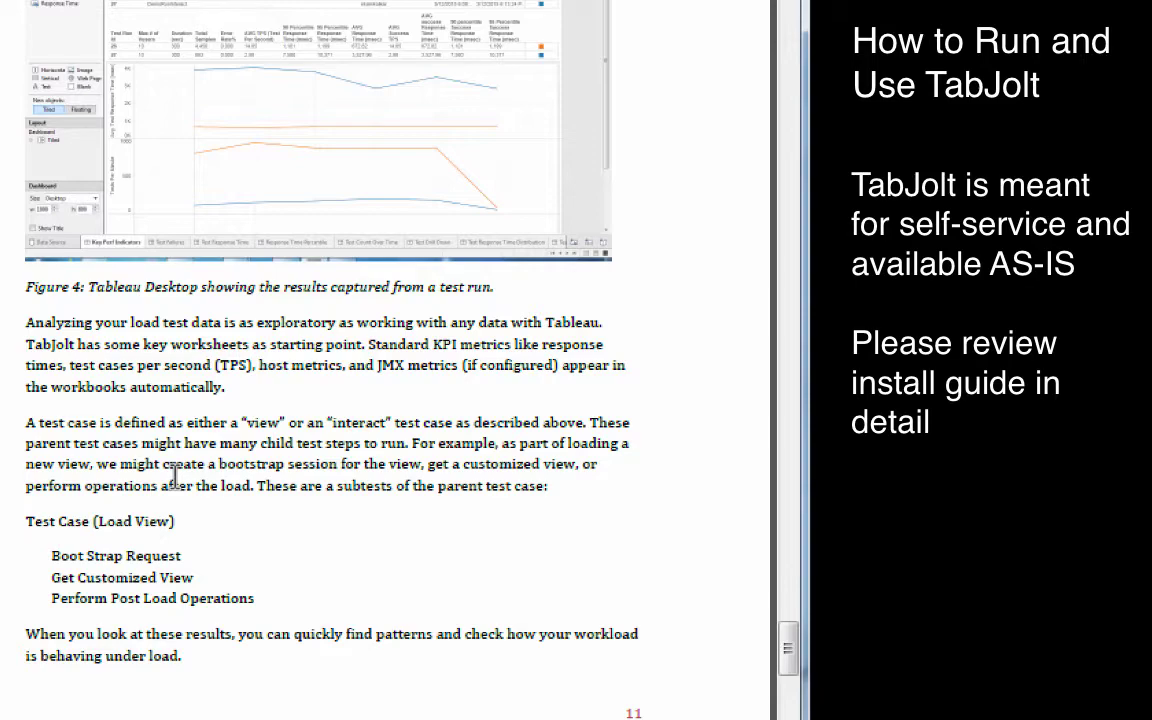
scroll(175, 480, "down", 7)
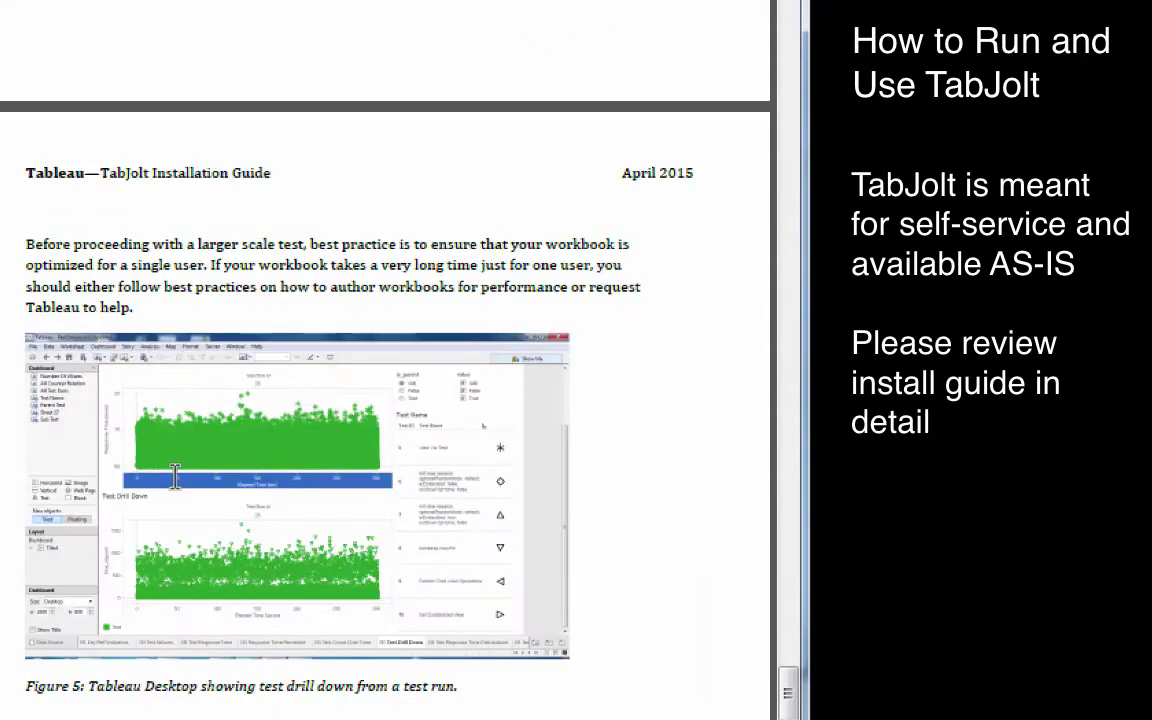
scroll(175, 478, "down", 3)
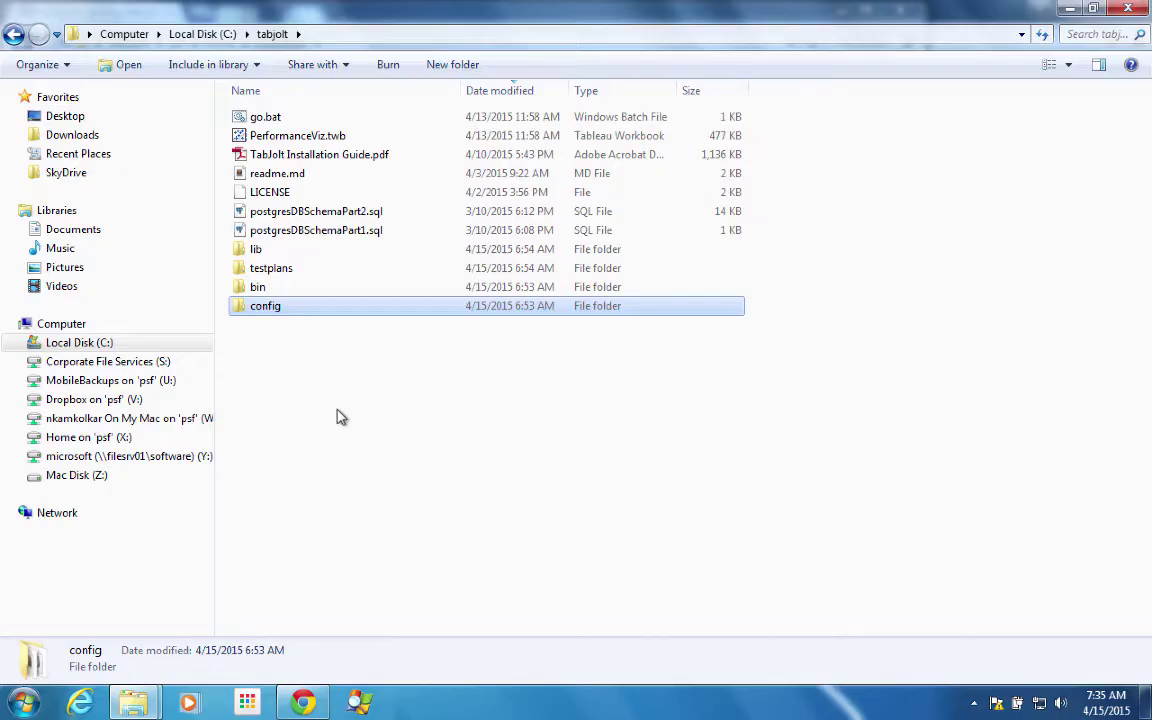
- Launch pgAdmin III from the Start search and view its version information
left_click(24, 706)
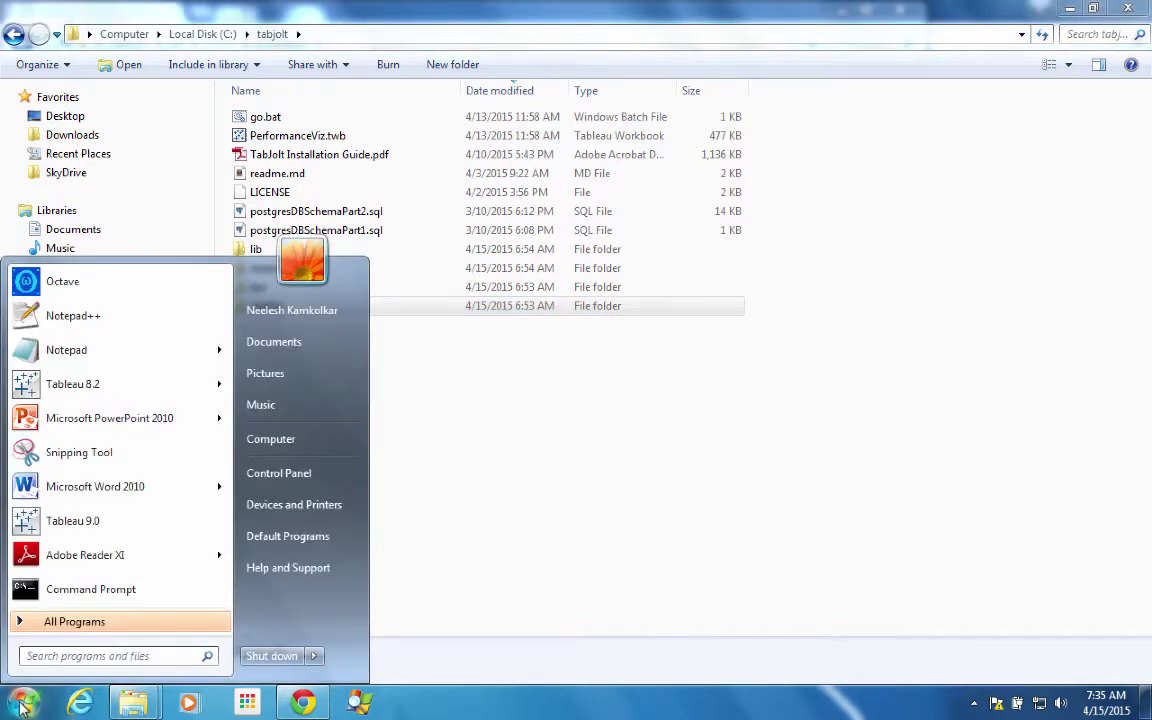
type("pgAd")
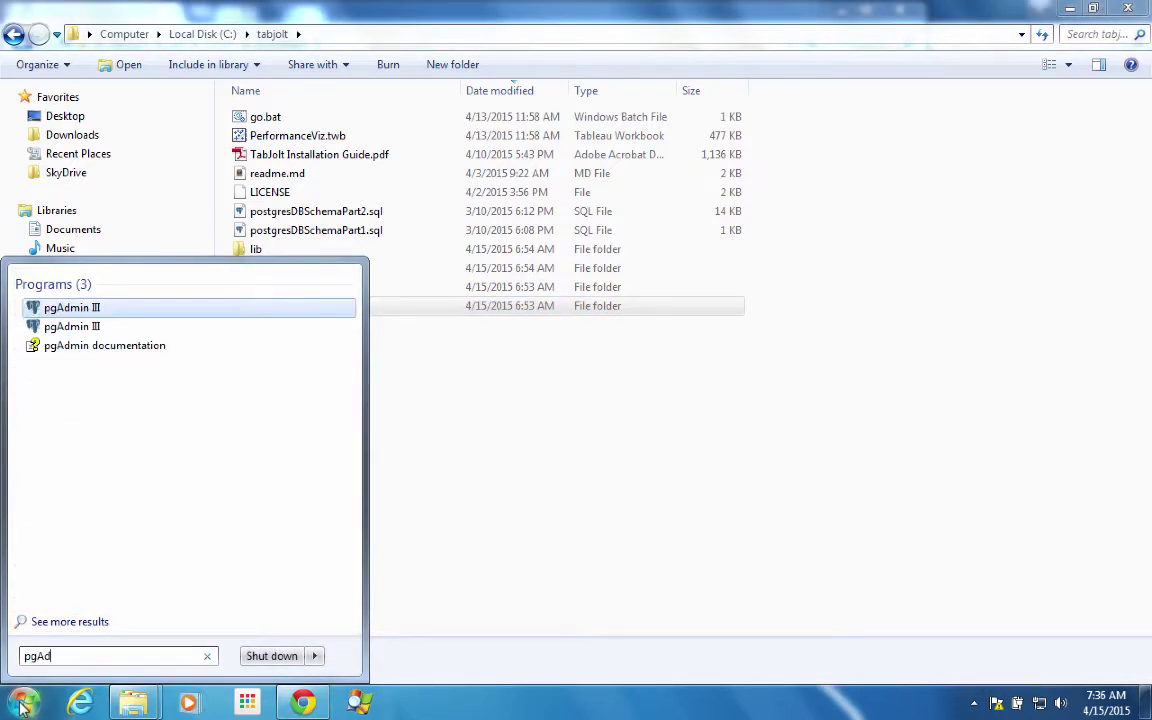
left_click(72, 327)
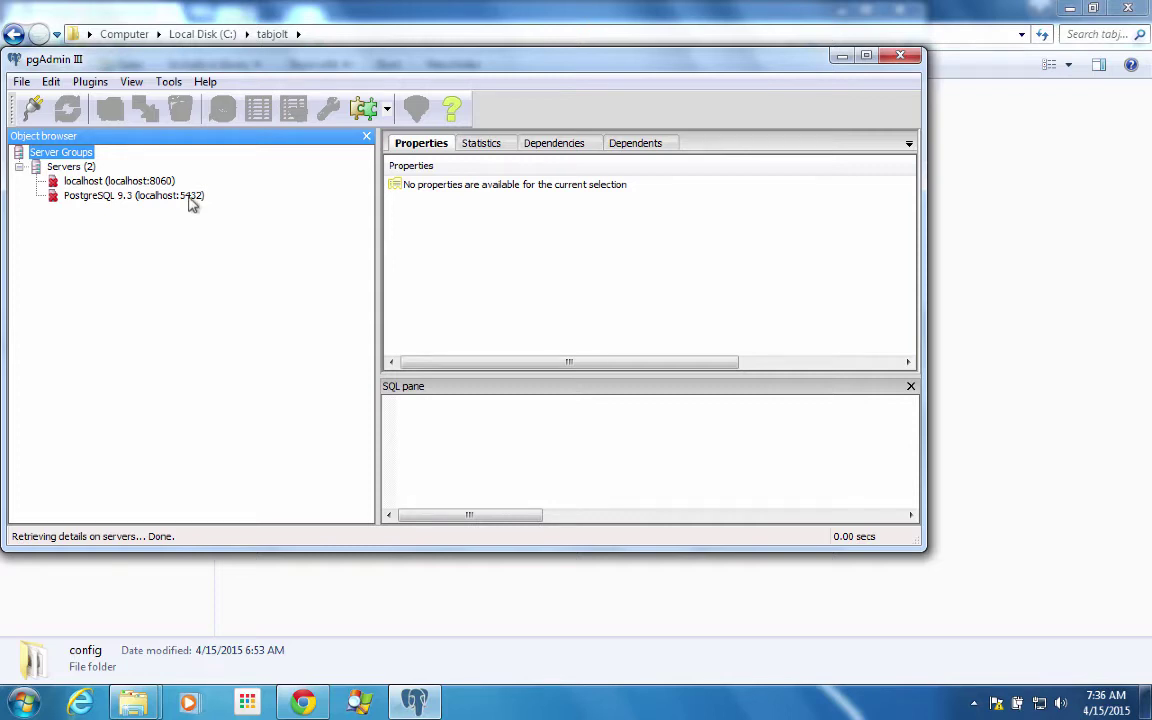
left_click(205, 82)
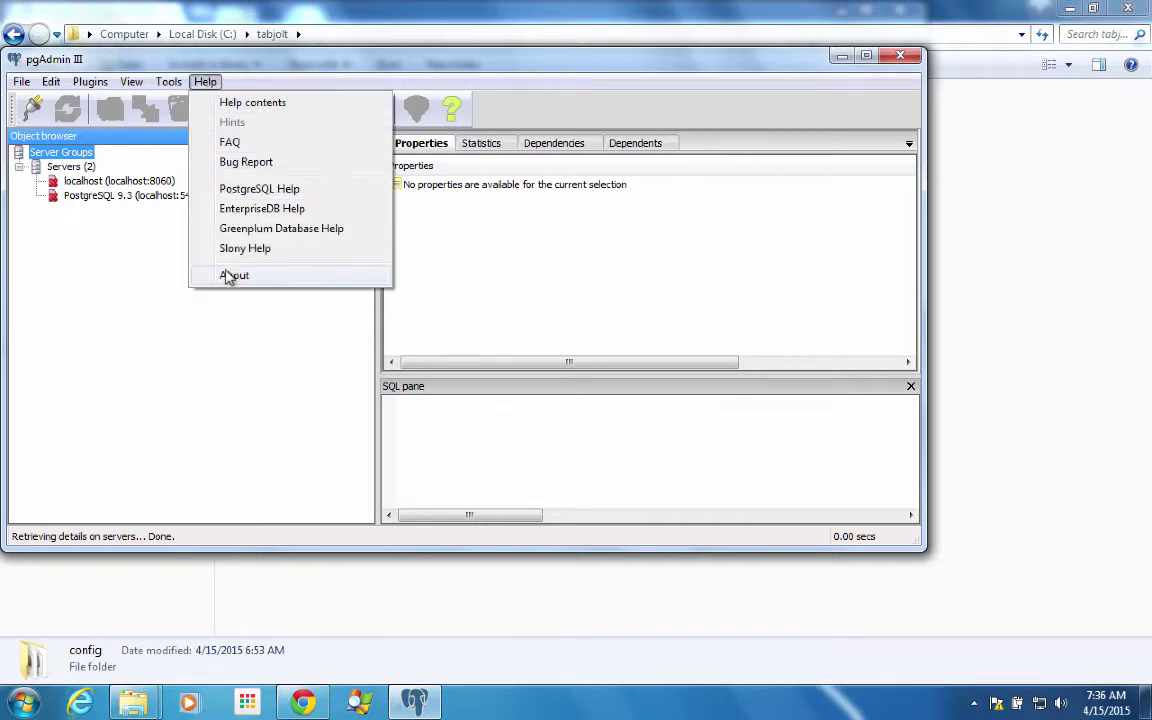
left_click(230, 276)
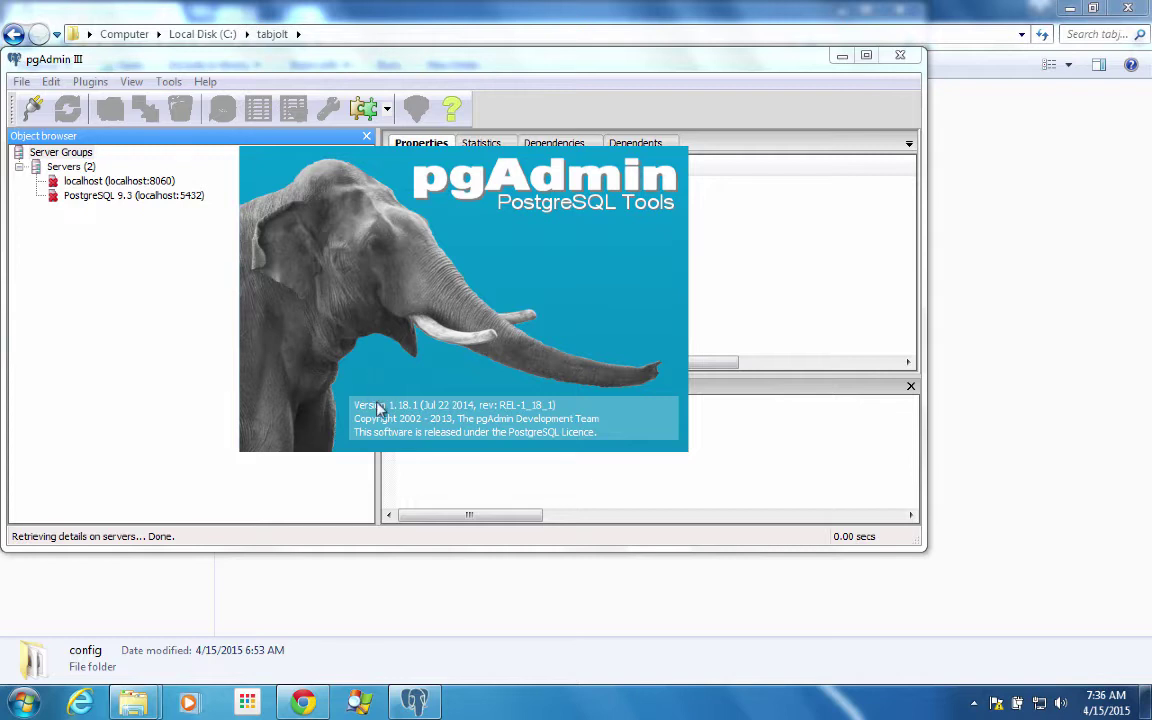
- Connect to the PostgreSQL 9.3 server, entering the server password
left_click(192, 197)
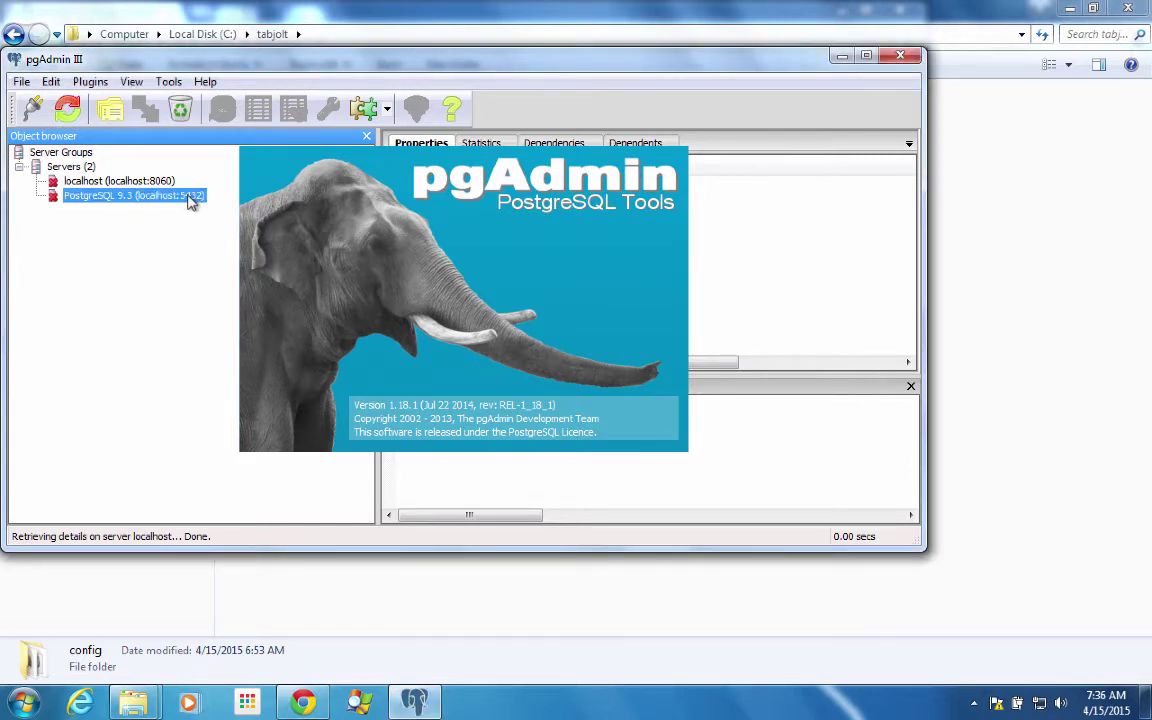
double_click(192, 197)
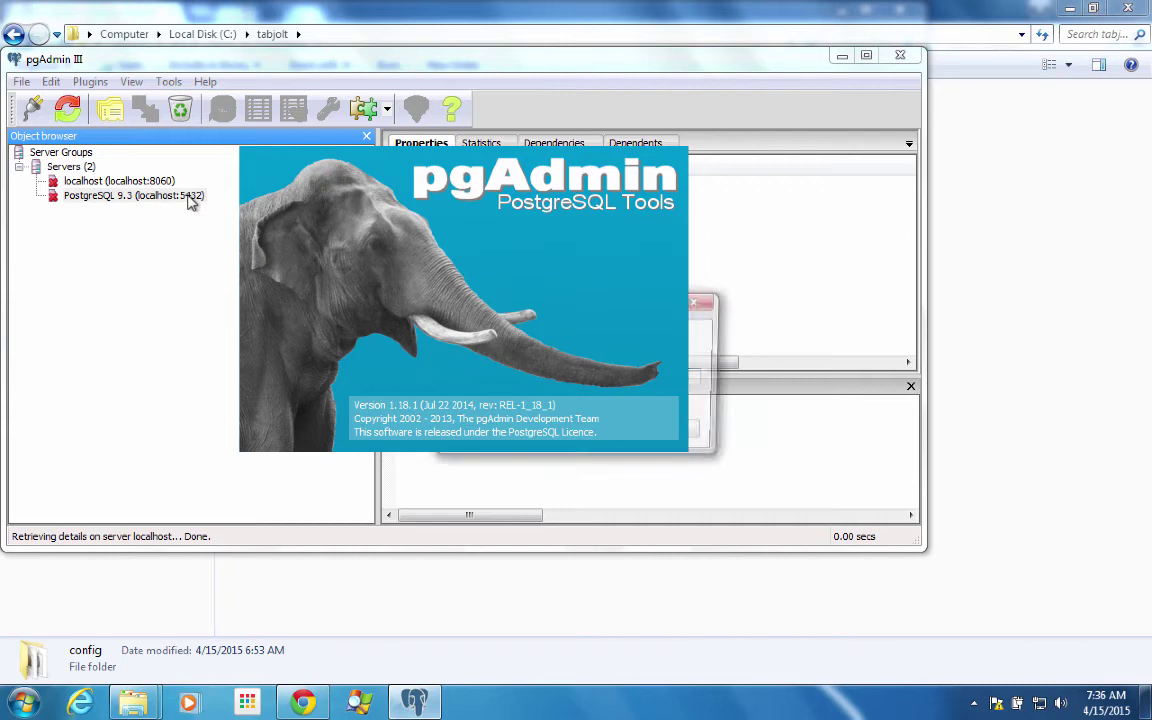
key("Escape")
left_click(338, 193)
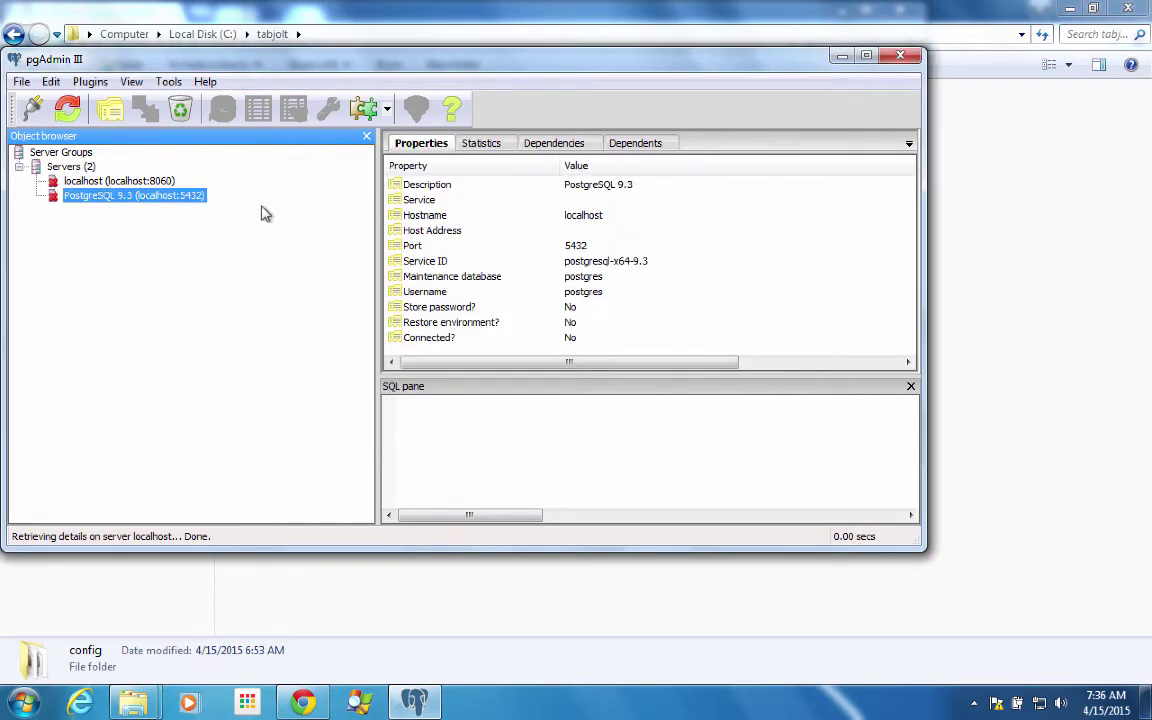
double_click(172, 198)
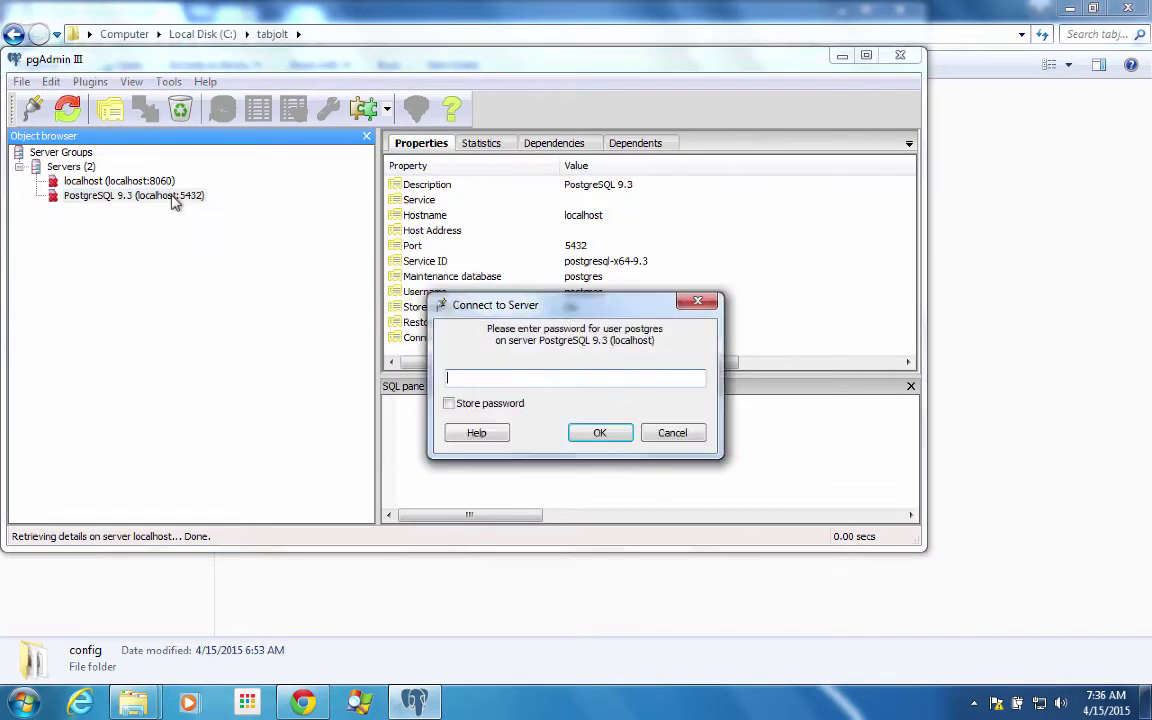
type("po")
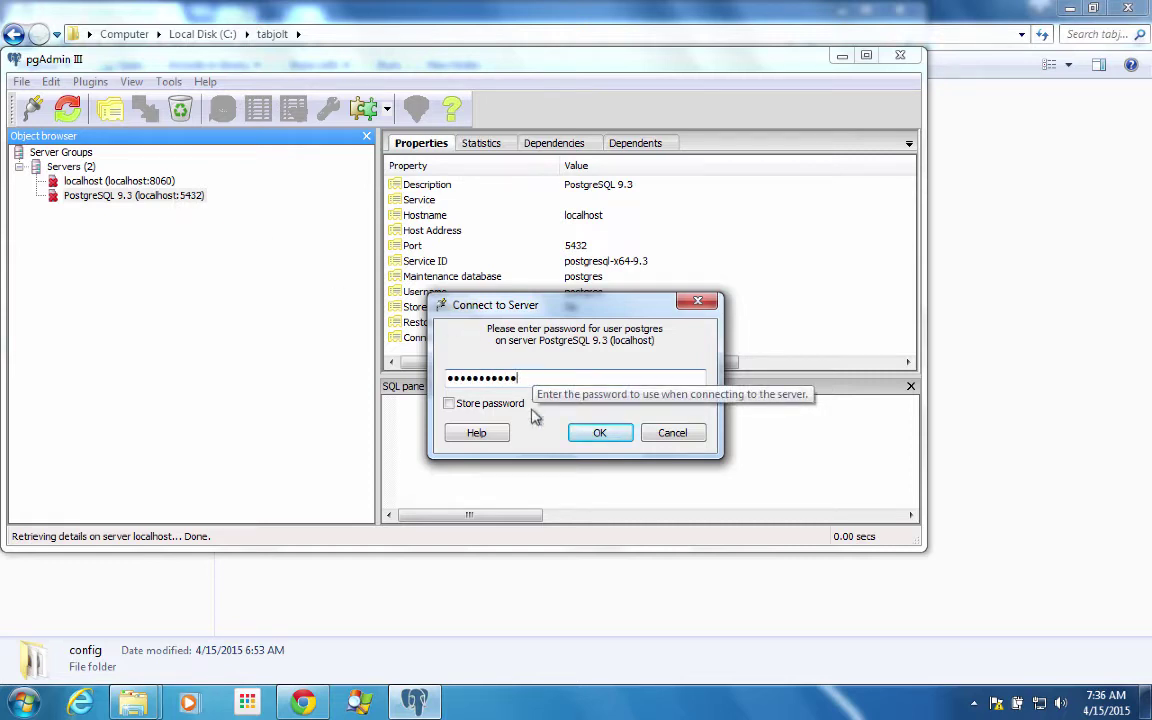
left_click(600, 432)
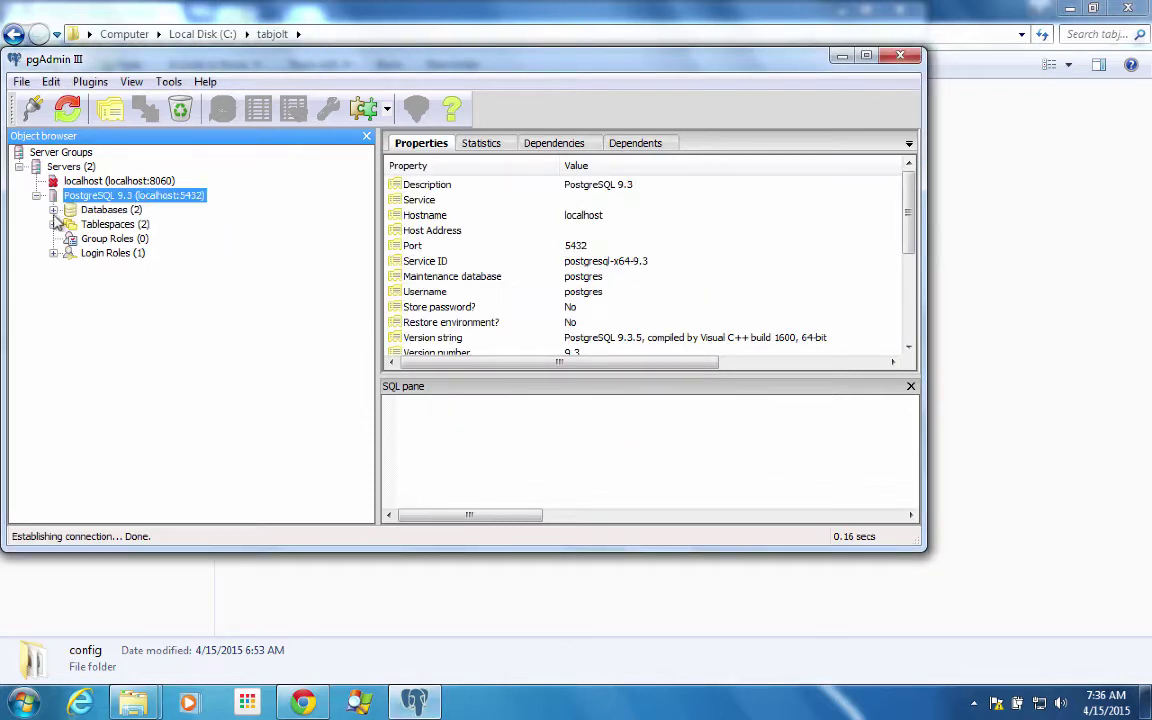
- Expand PerfResults > Schemas > public > Tables to confirm its eleven tables, then reselect PerfResults
left_click(53, 210)
left_click(112, 226)
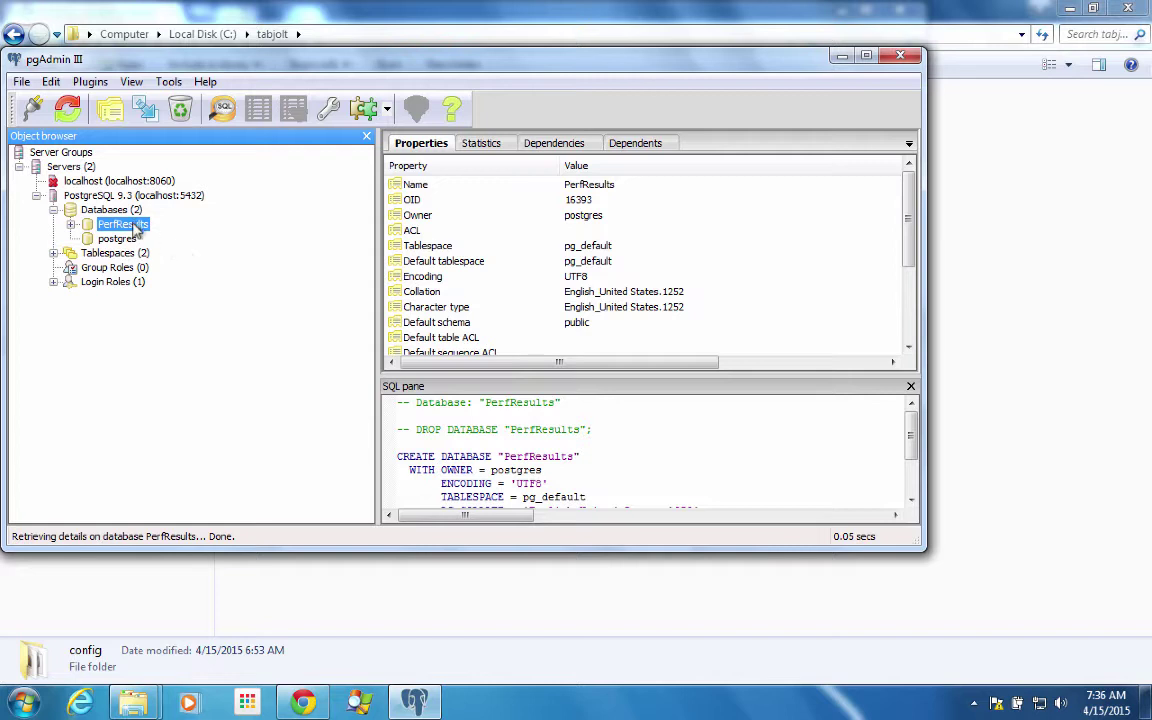
left_click(71, 225)
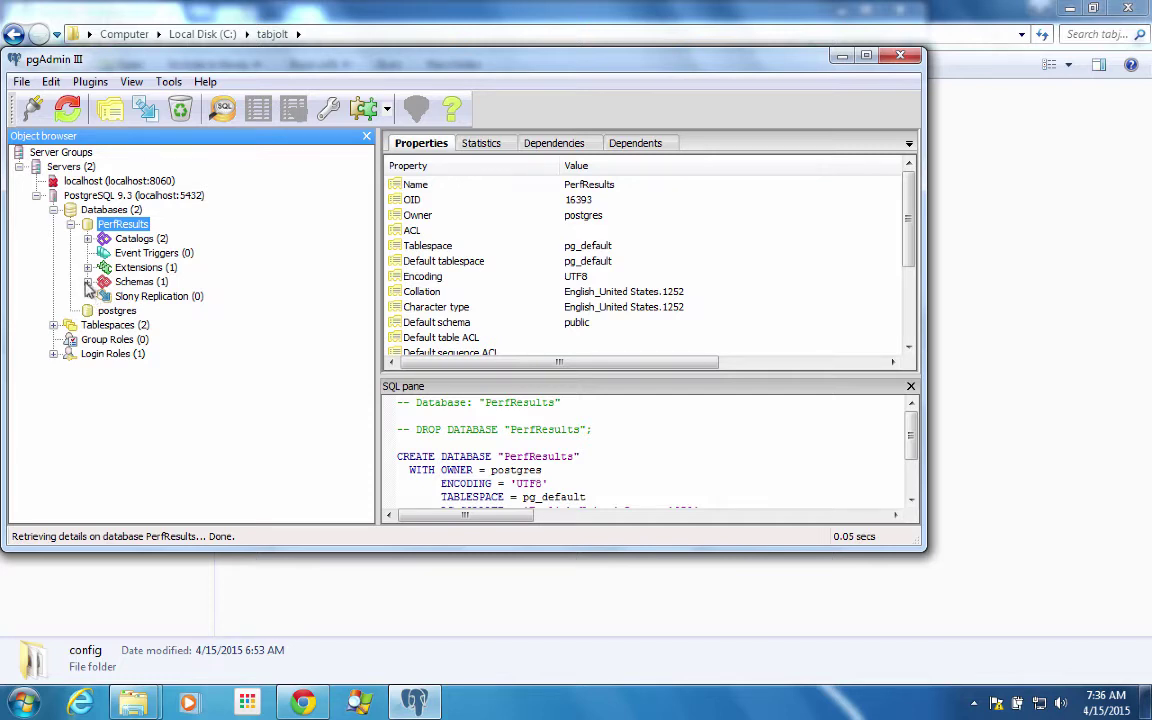
left_click(88, 282)
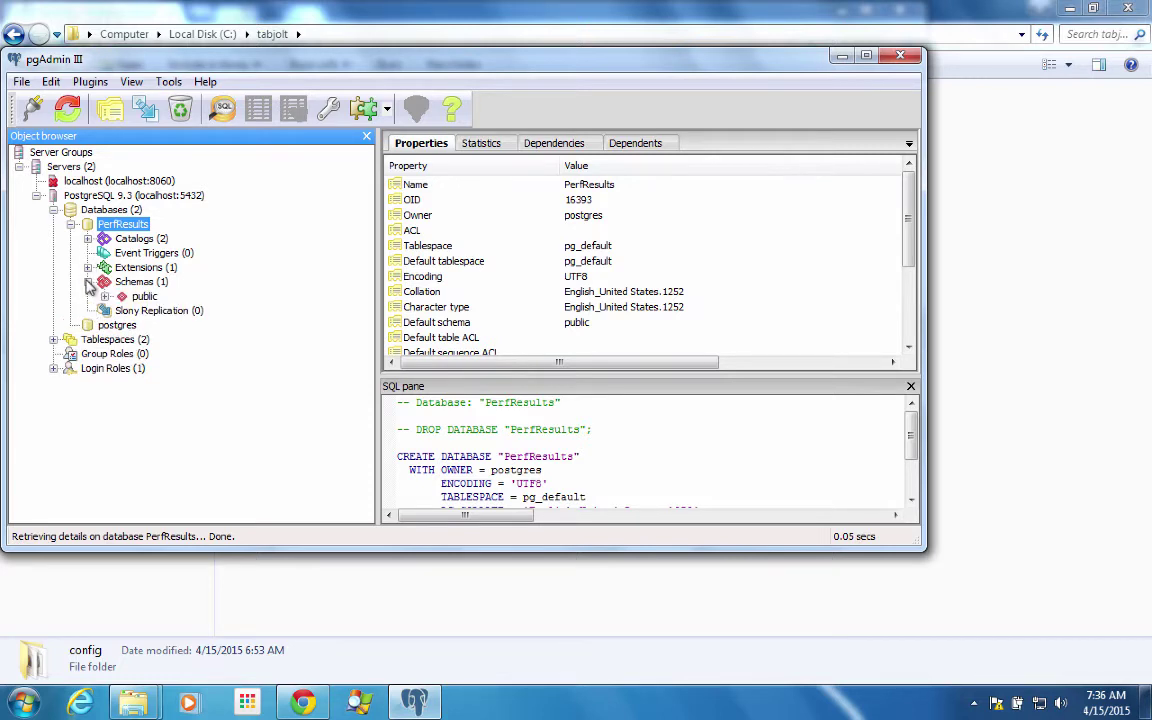
left_click(105, 296)
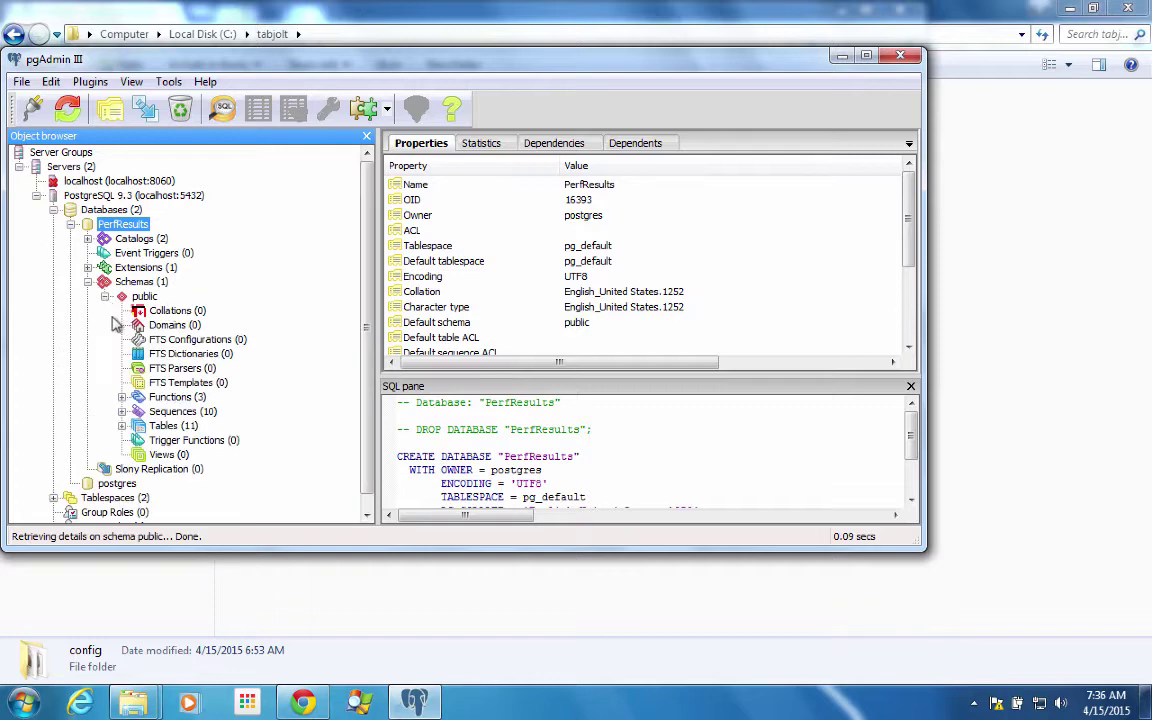
left_click(121, 425)
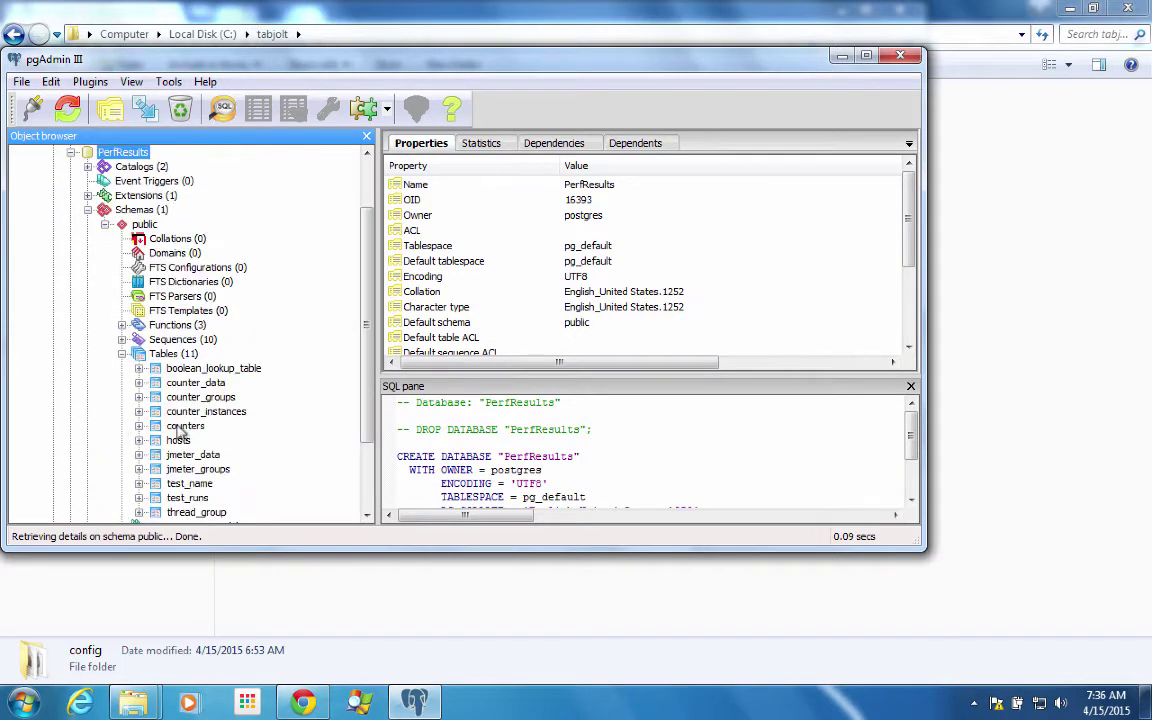
left_click(88, 210)
left_click(110, 210)
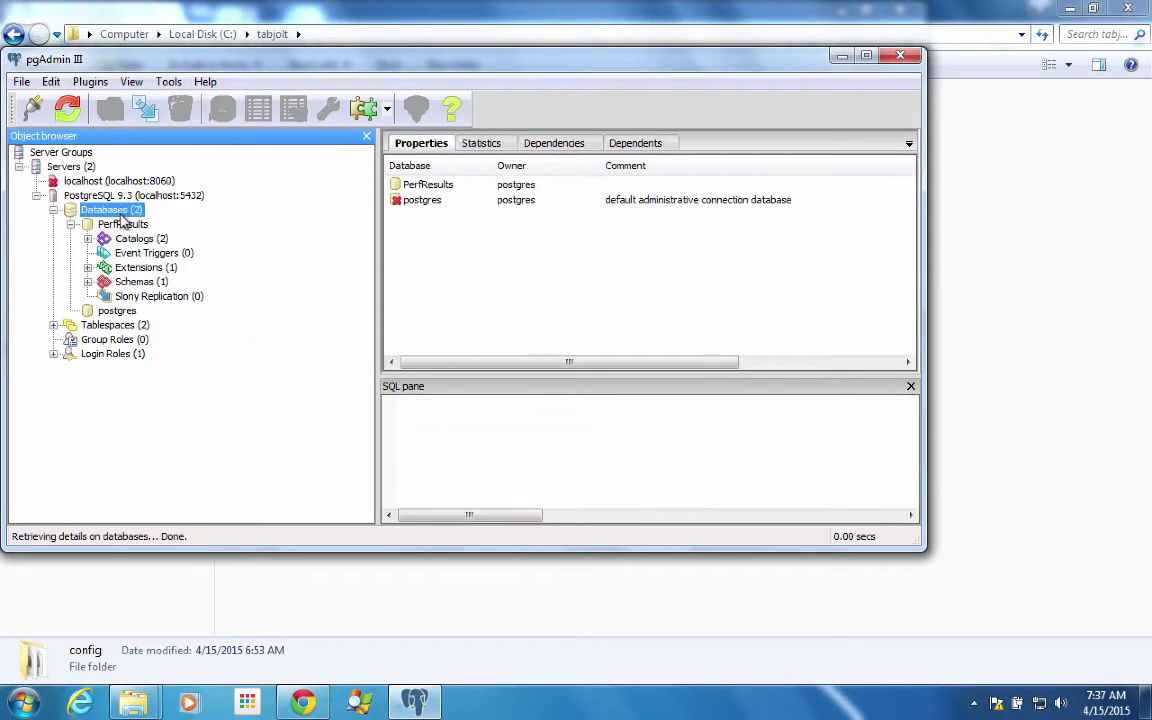
left_click(122, 225)
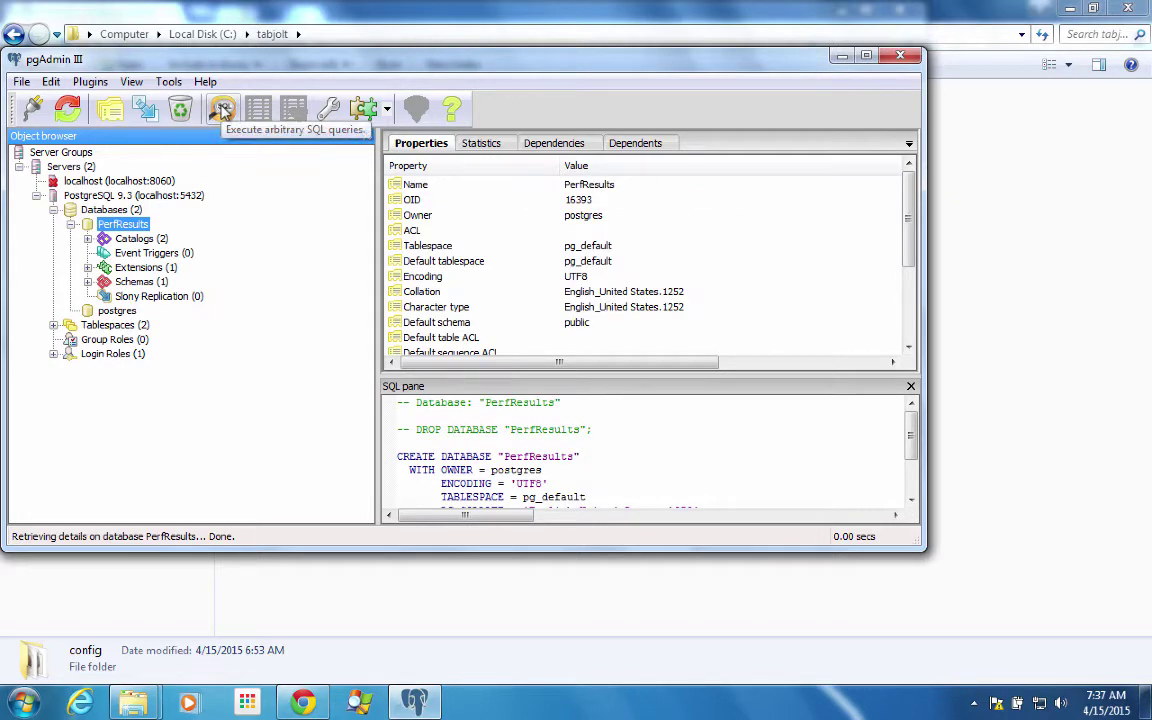
- Open postgresDBSchemaPart1.sql from C:\tabjolt in a PerfResults query editor
left_click(222, 110)
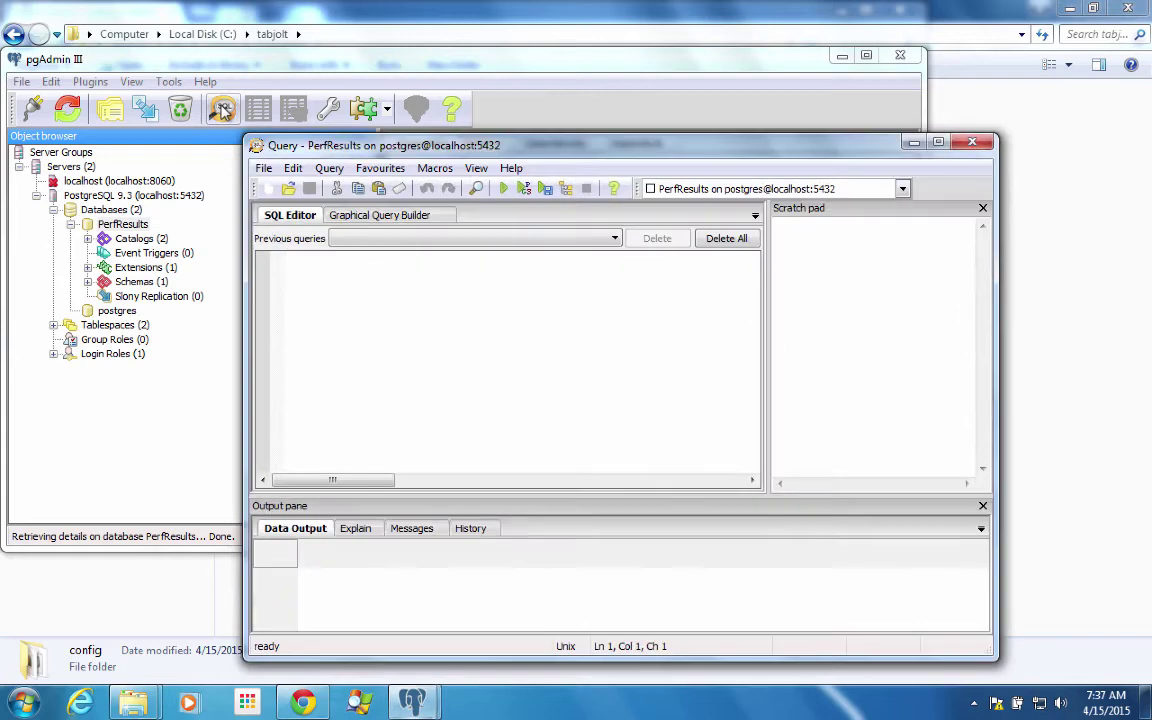
left_click(263, 168)
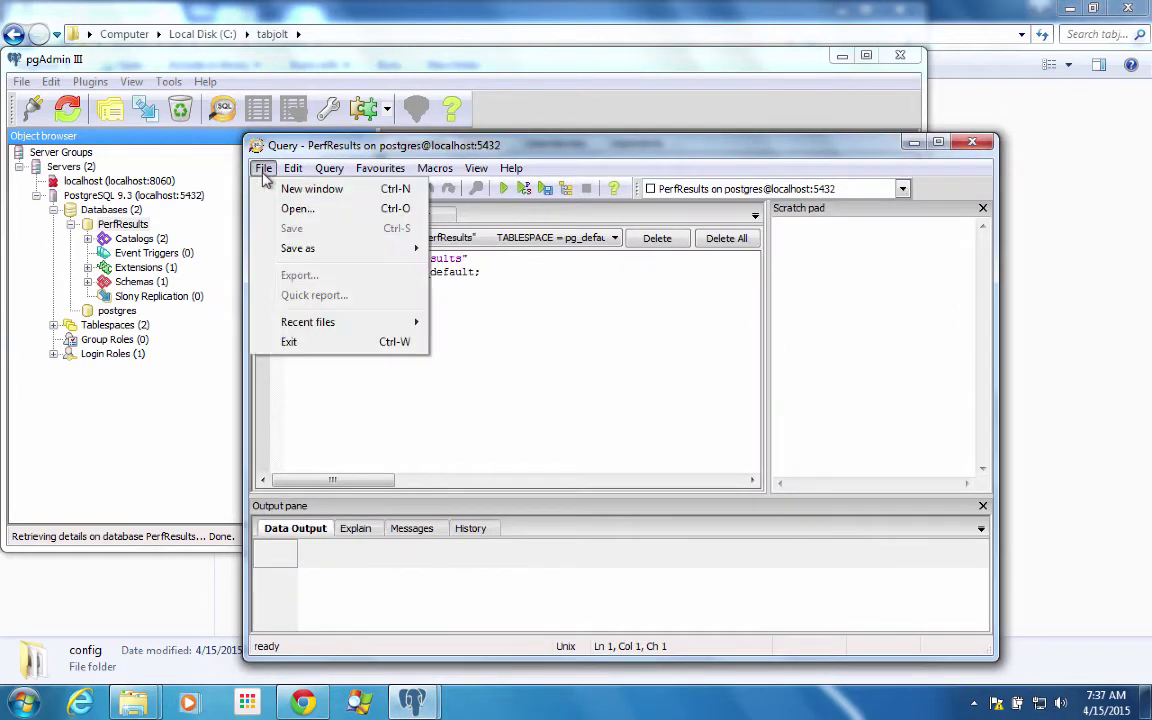
left_click(297, 208)
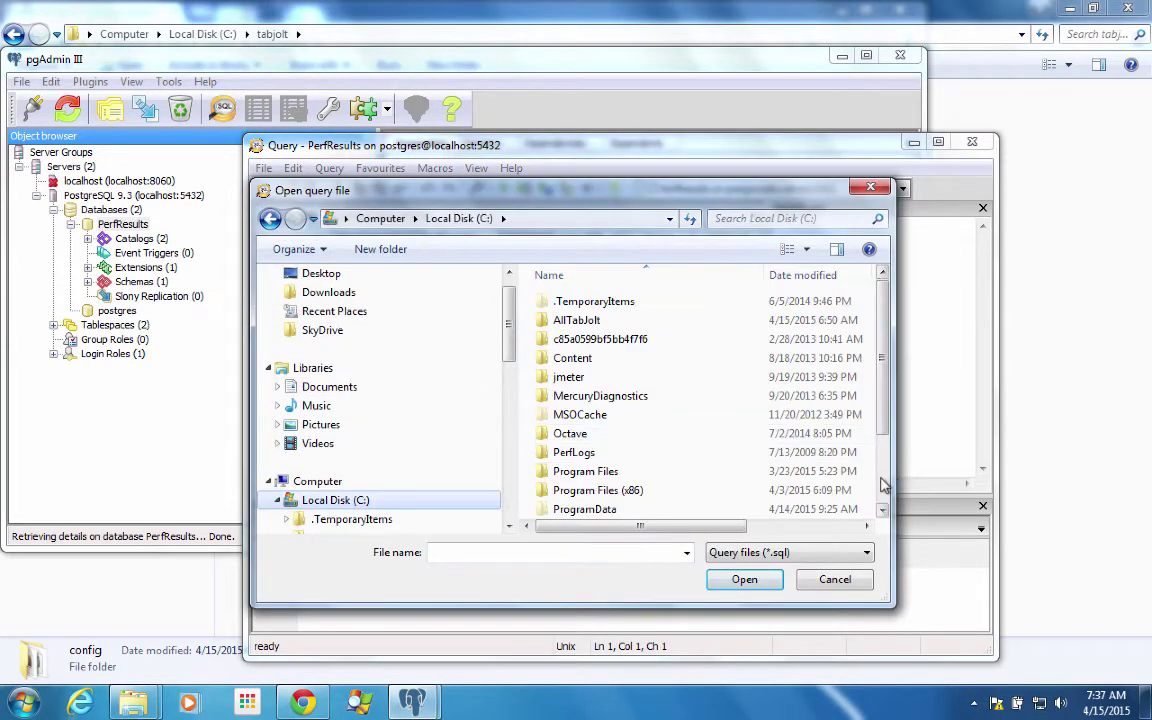
scroll(680, 470, "down", 2)
double_click(596, 443)
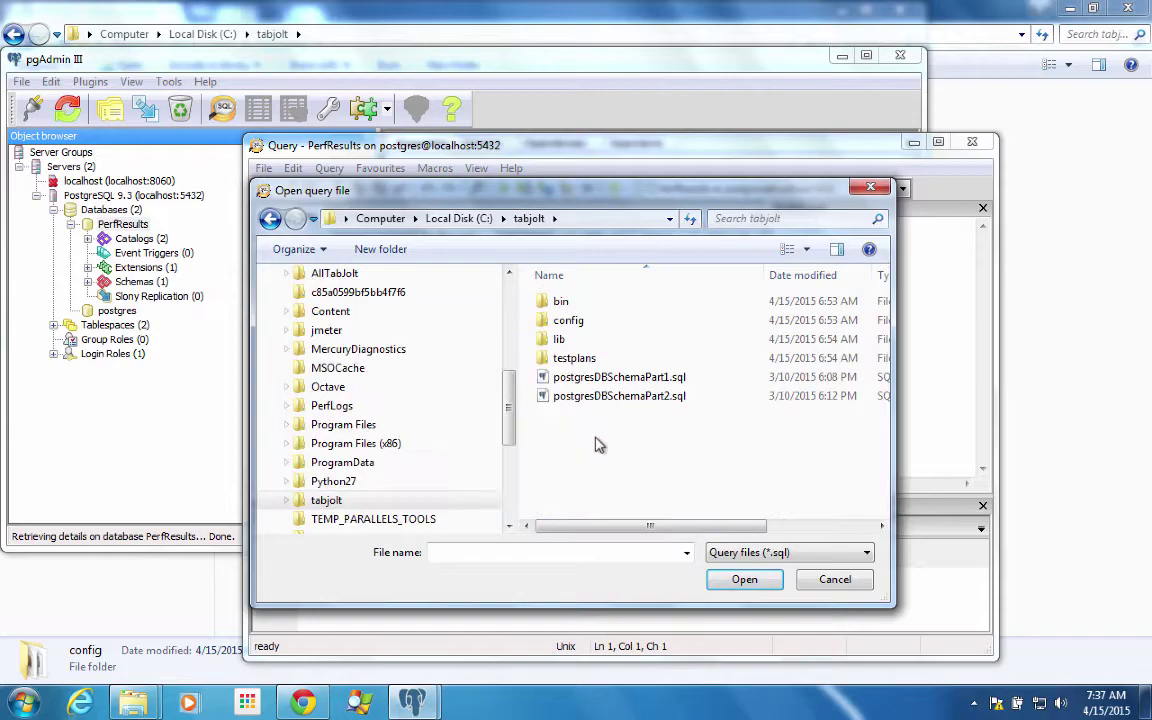
left_click(599, 377)
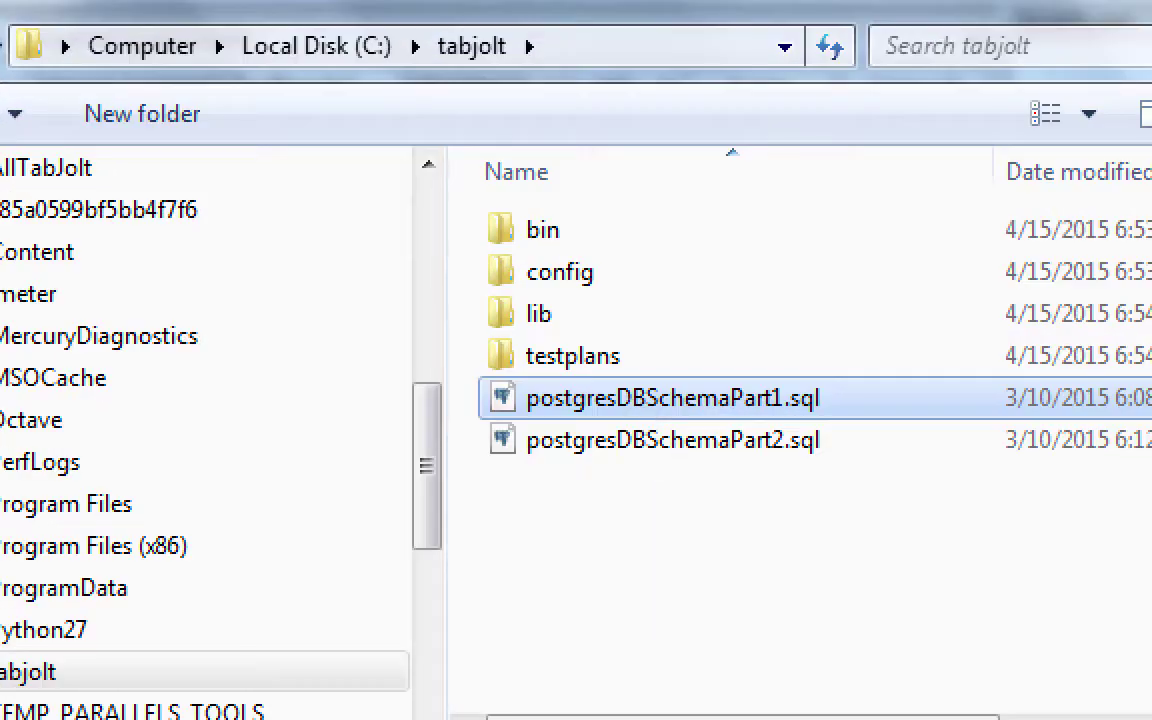
key("Return")
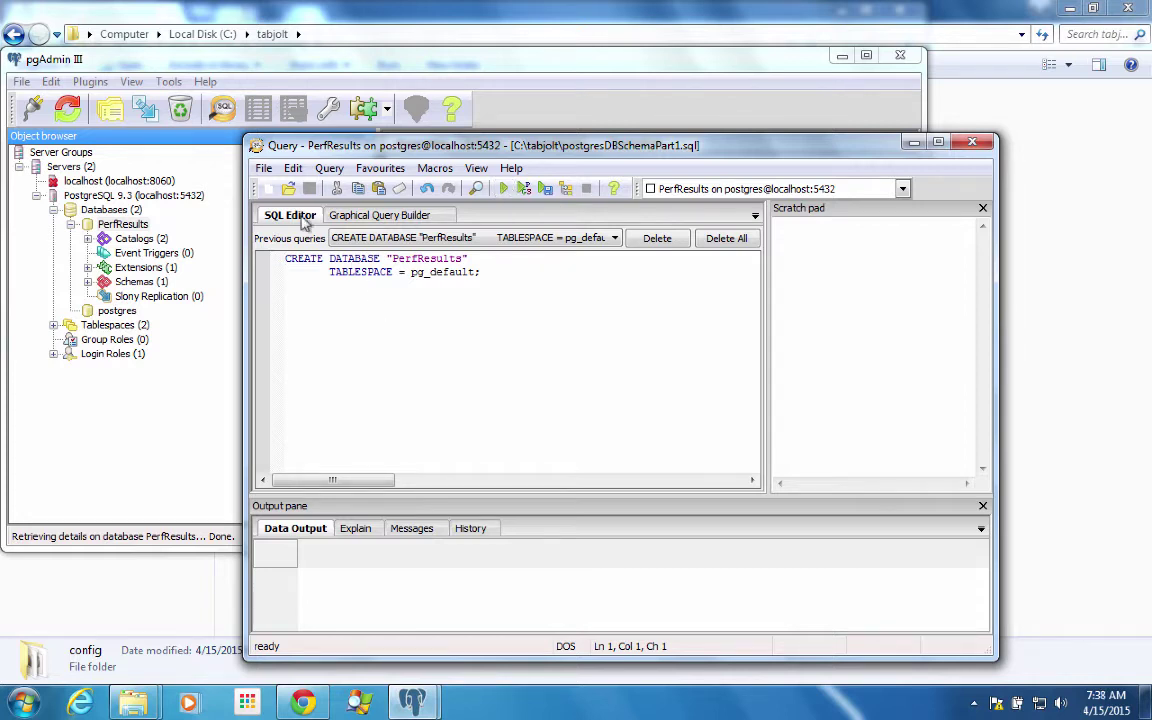
- Open postgresDBSchemaPart2.sql in the query editor and review its CREATE TABLE statements
left_click(264, 169)
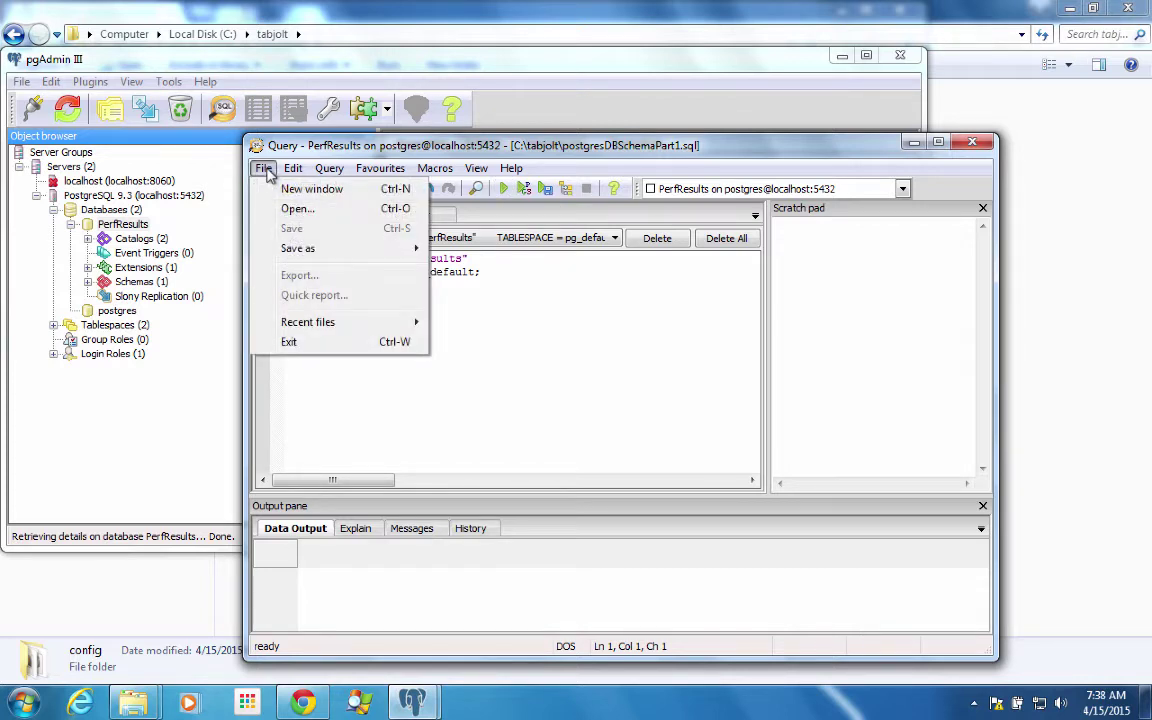
left_click(285, 209)
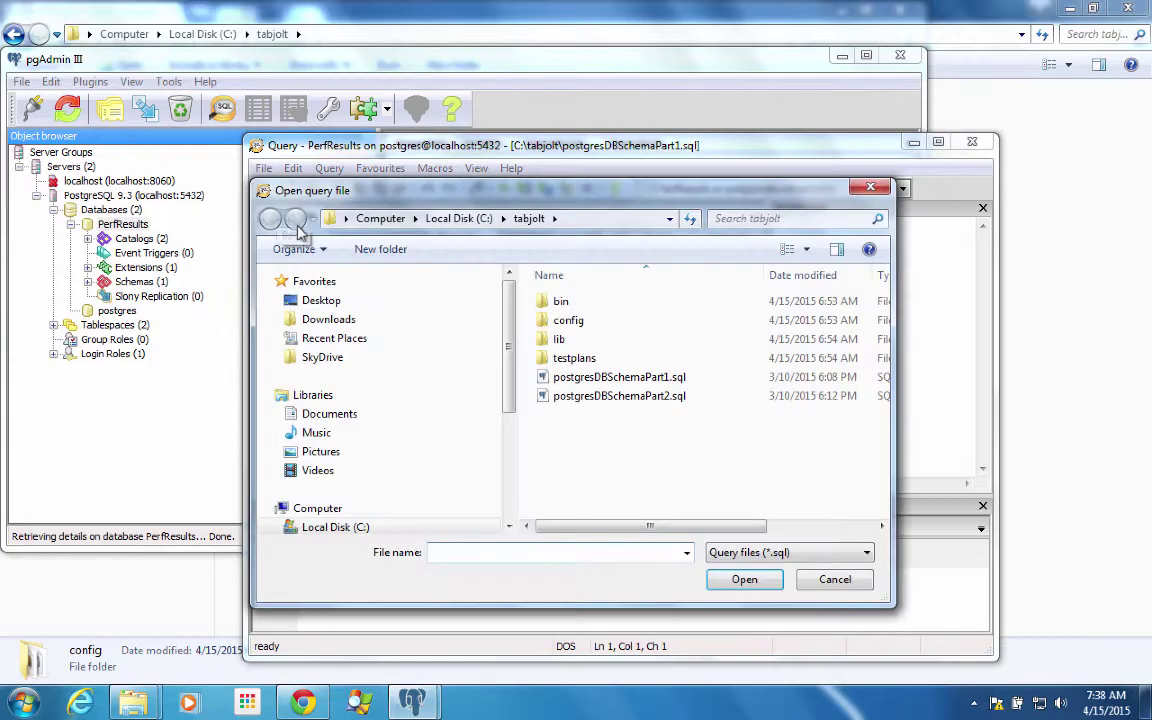
left_click(620, 396)
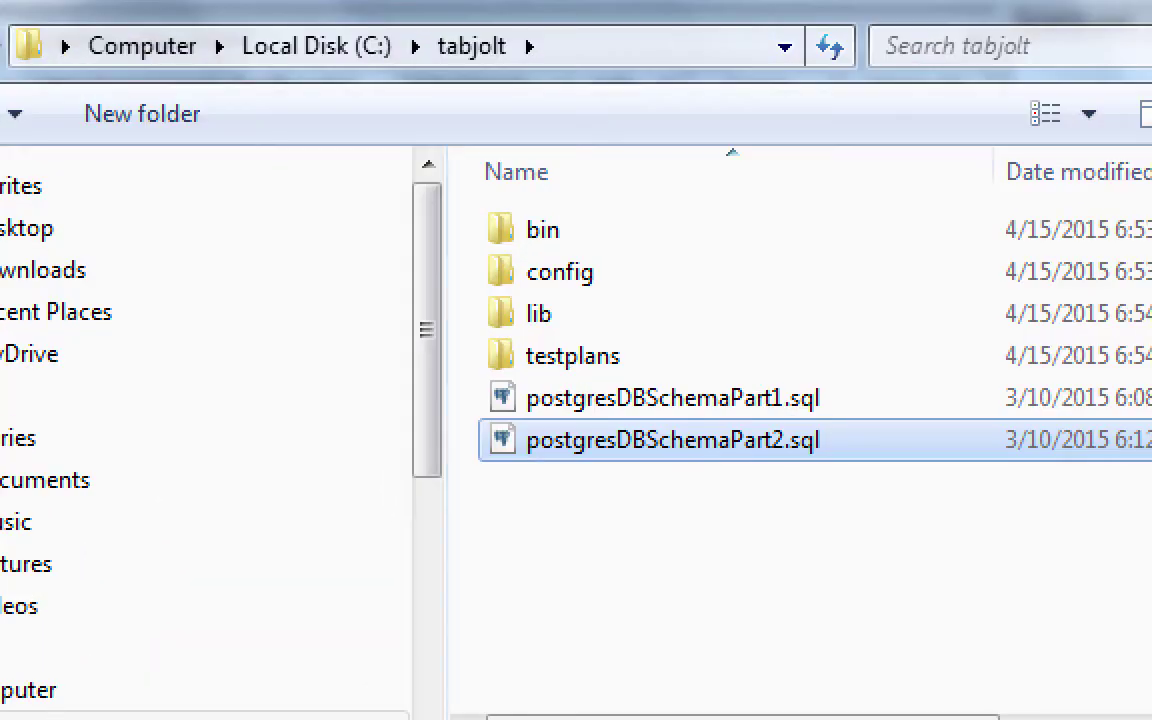
key("Return")
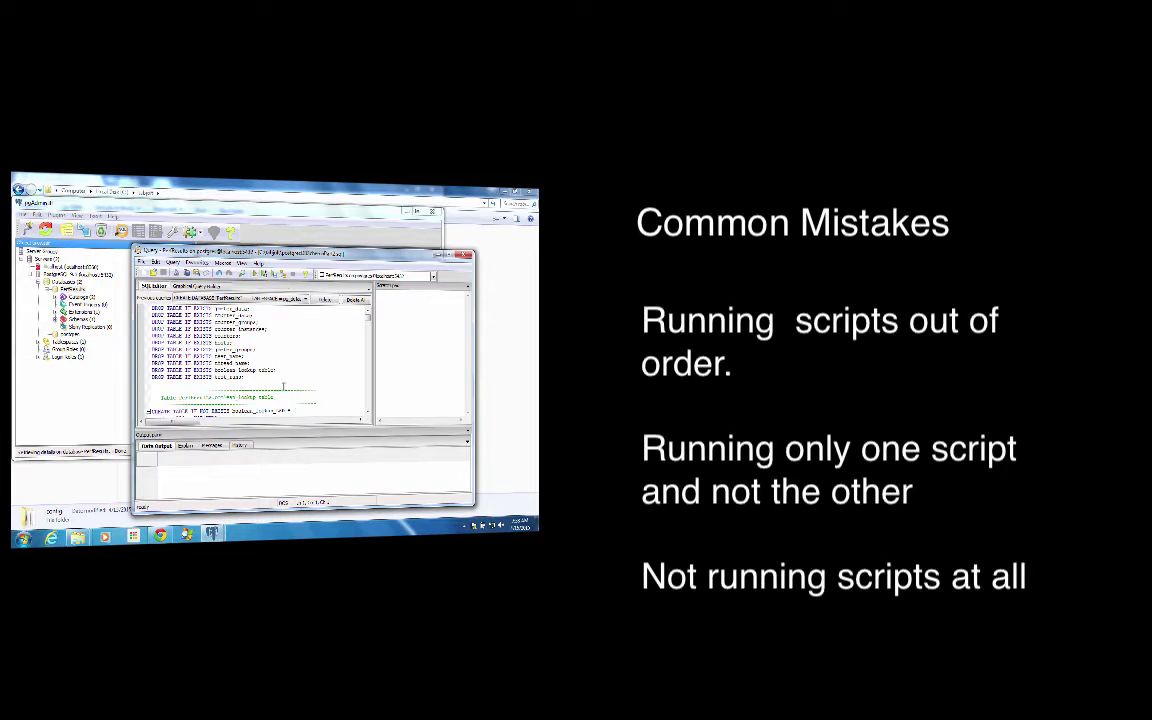
scroll(283, 387, "down", 2)
scroll(283, 387, "down", 5)
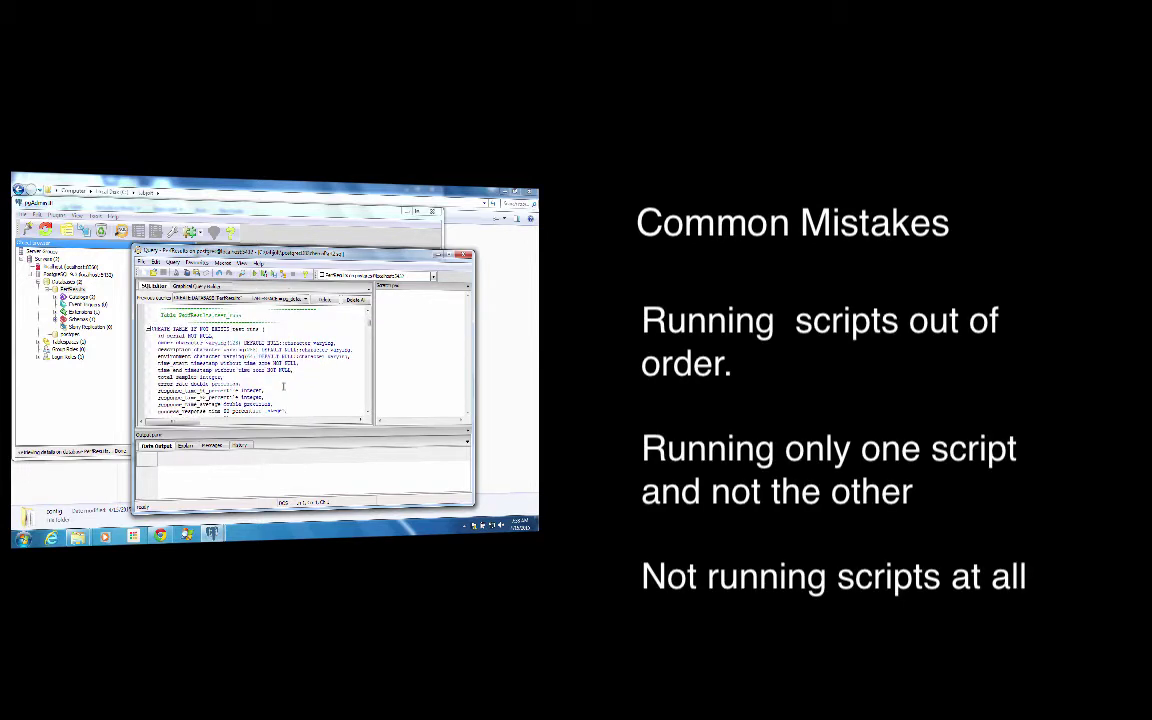
scroll(283, 387, "down", 5)
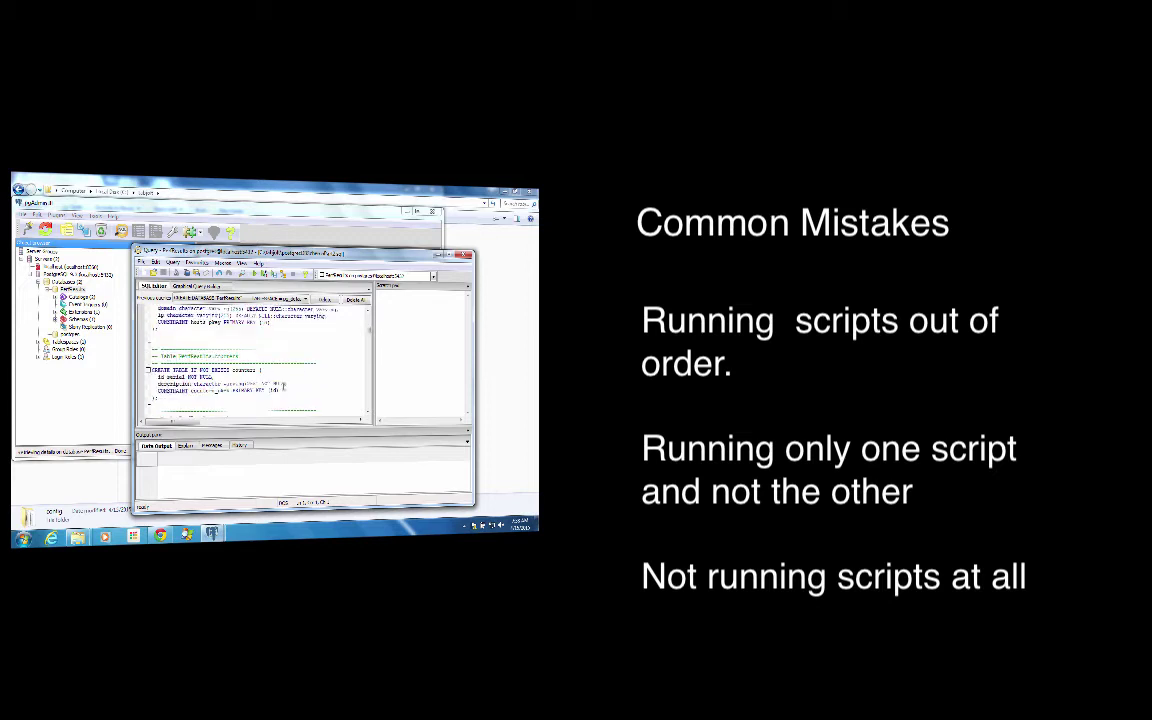
scroll(283, 387, "down", 5)
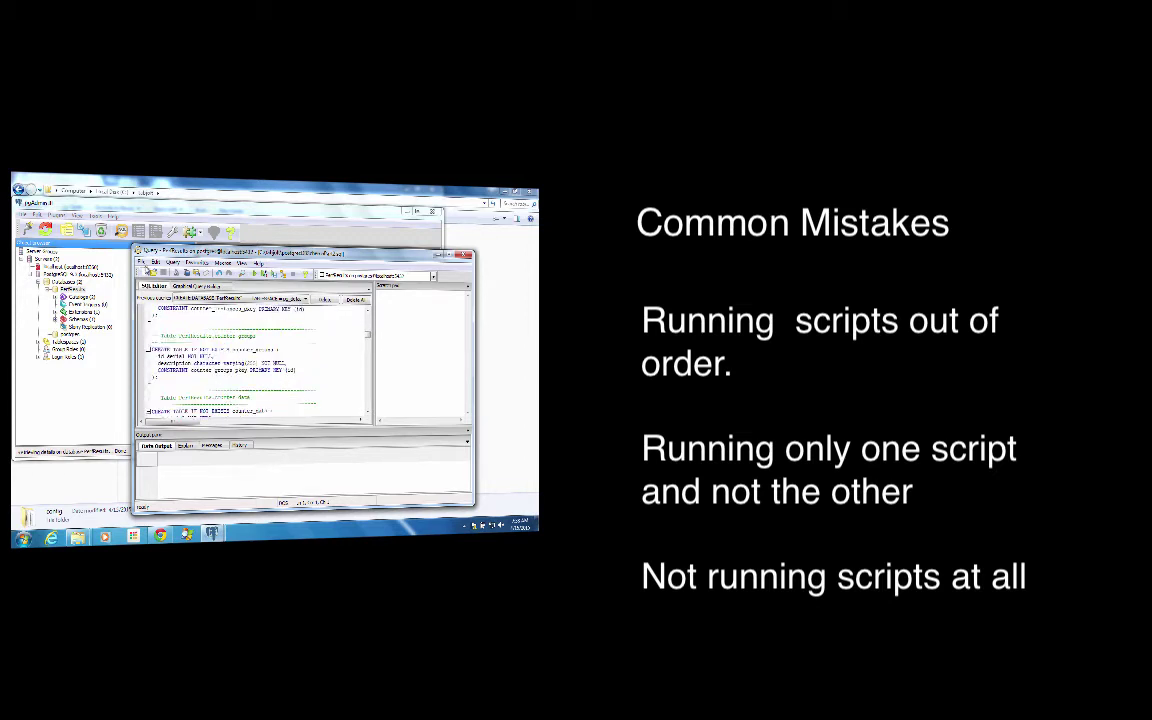
left_click(141, 262)
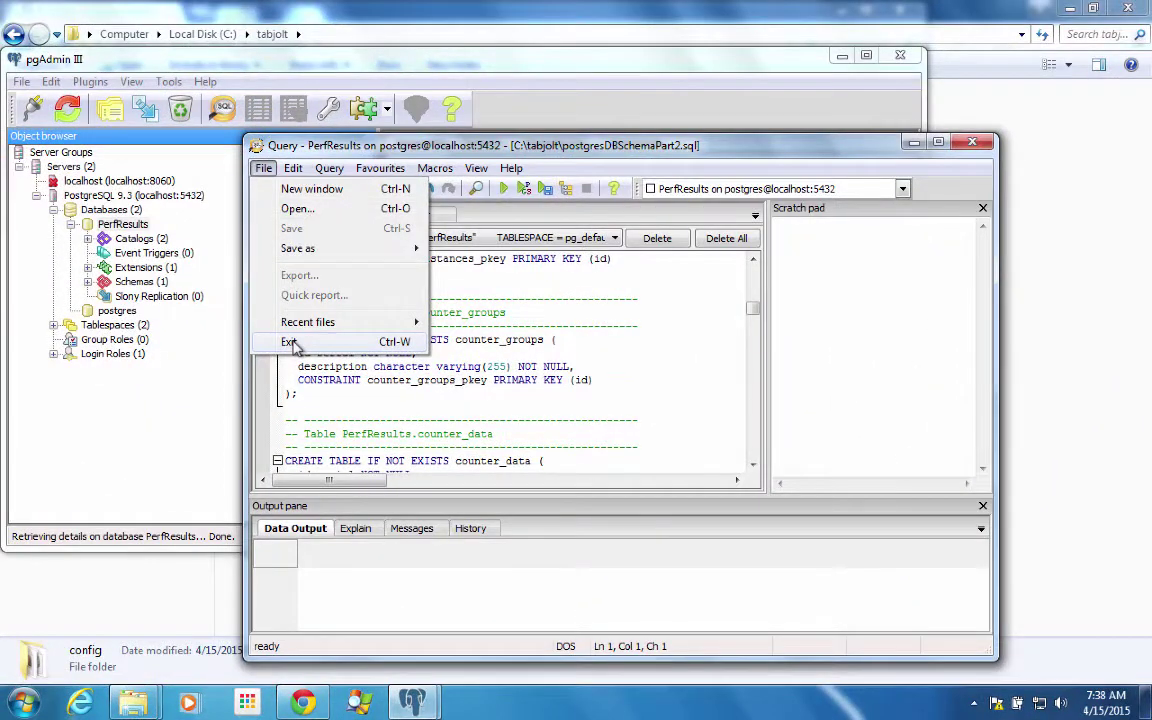
- Close the query window, expand the PerfResults schemas, then exit pgAdmin III
left_click(289, 342)
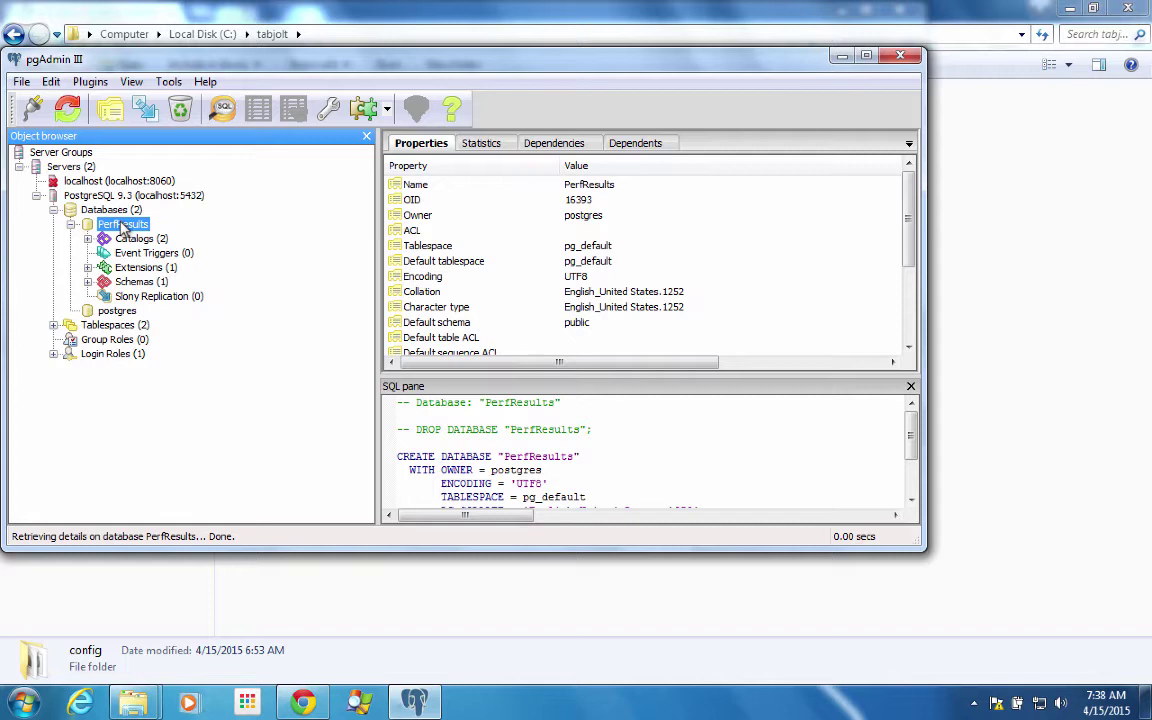
left_click(88, 282)
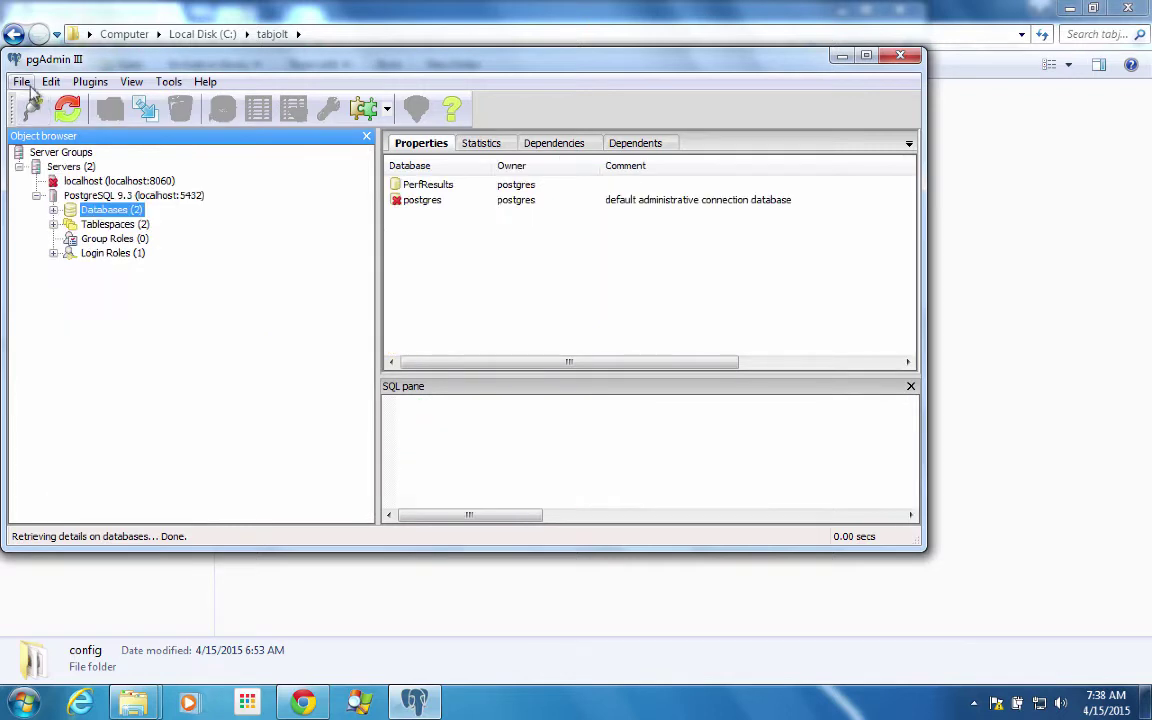
left_click(21, 81)
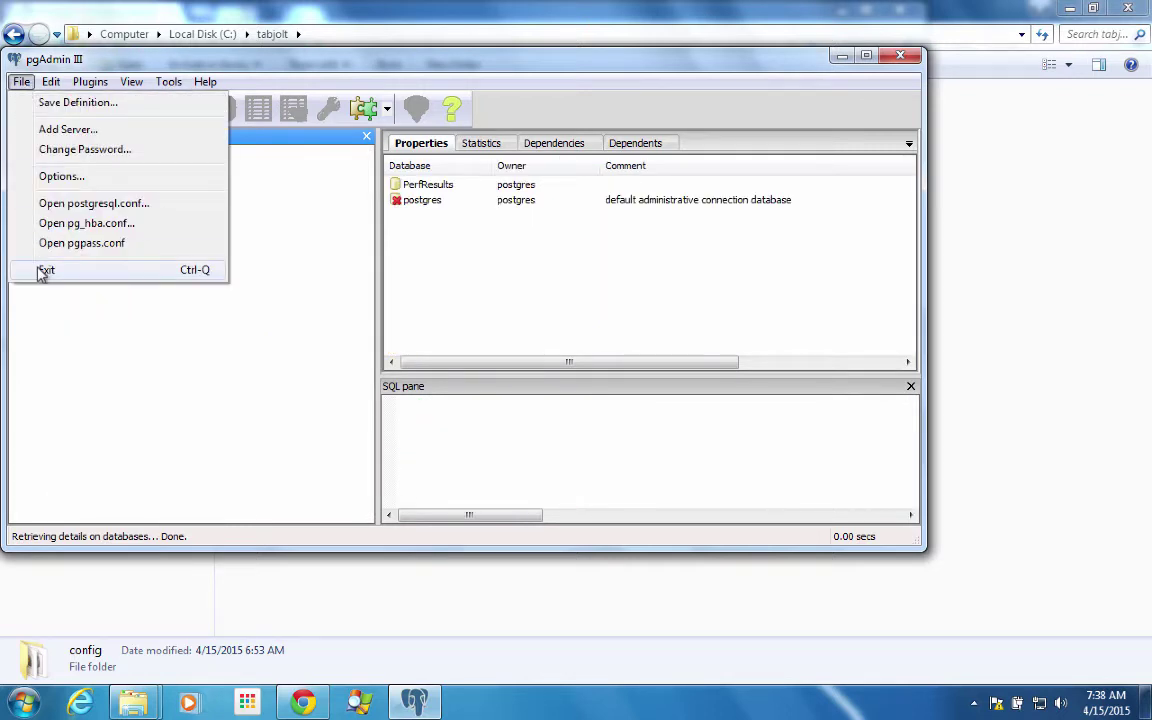
left_click(44, 270)
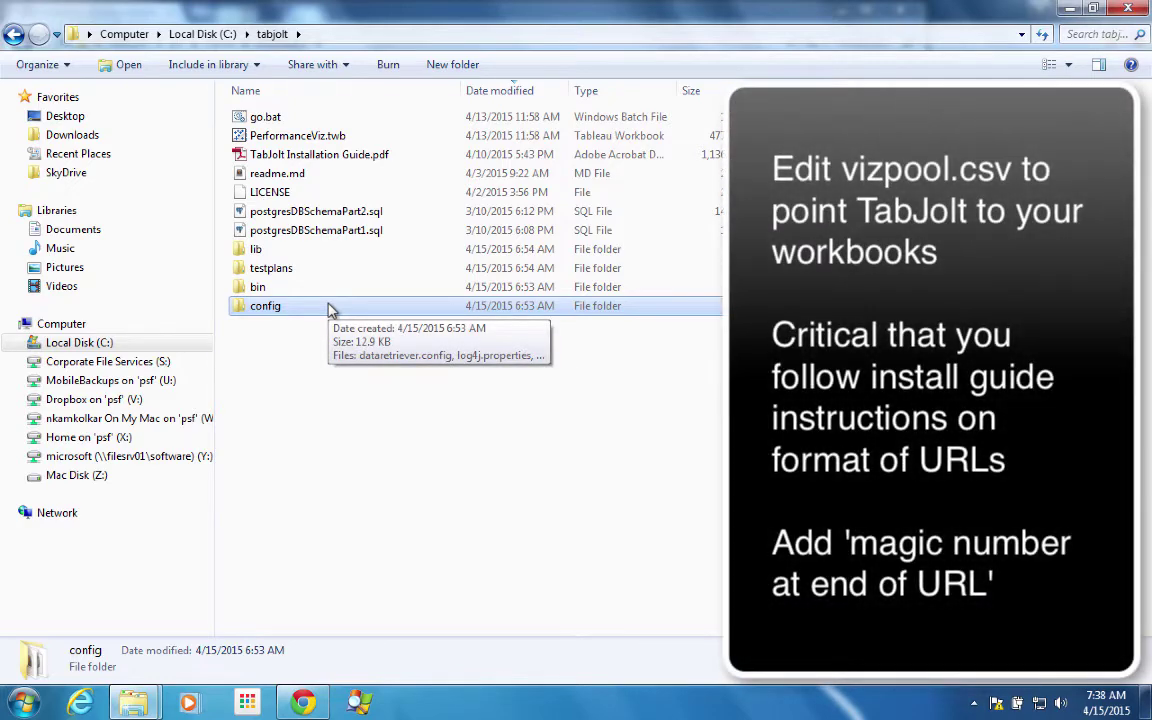
- Open vizpool.csv from the config folder in Notepad, check its /views/Sales/SalesForecast/24 entry, then exit Notepad
double_click(332, 310)
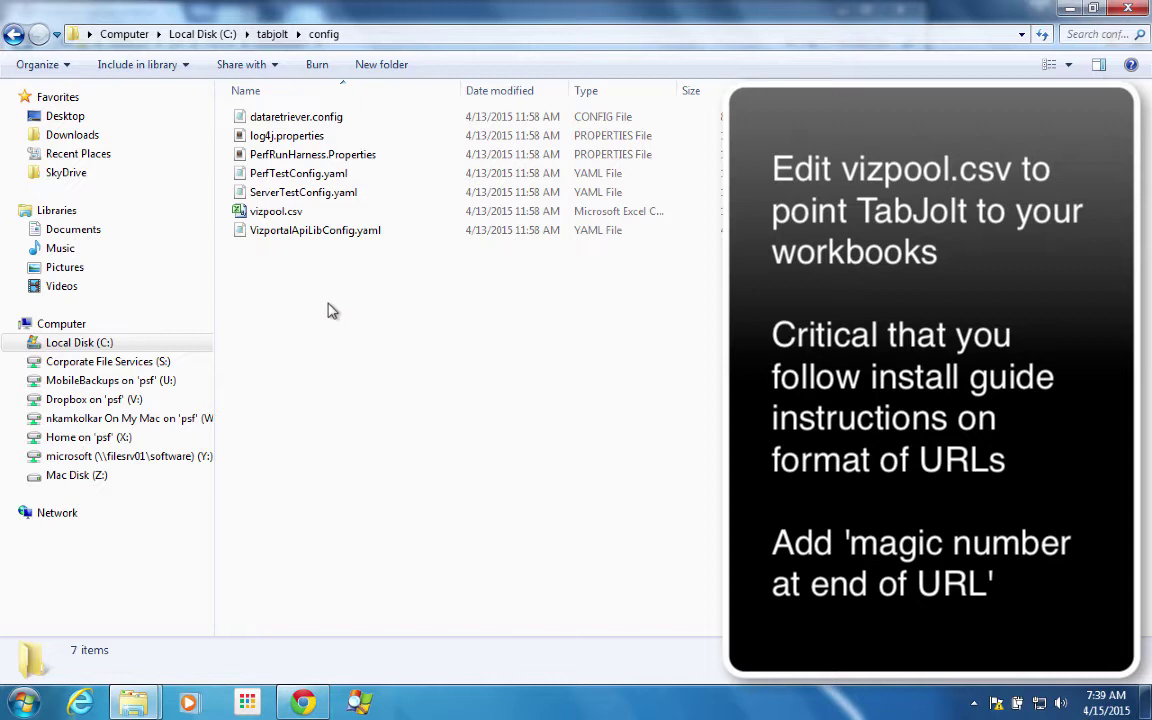
left_click(296, 214)
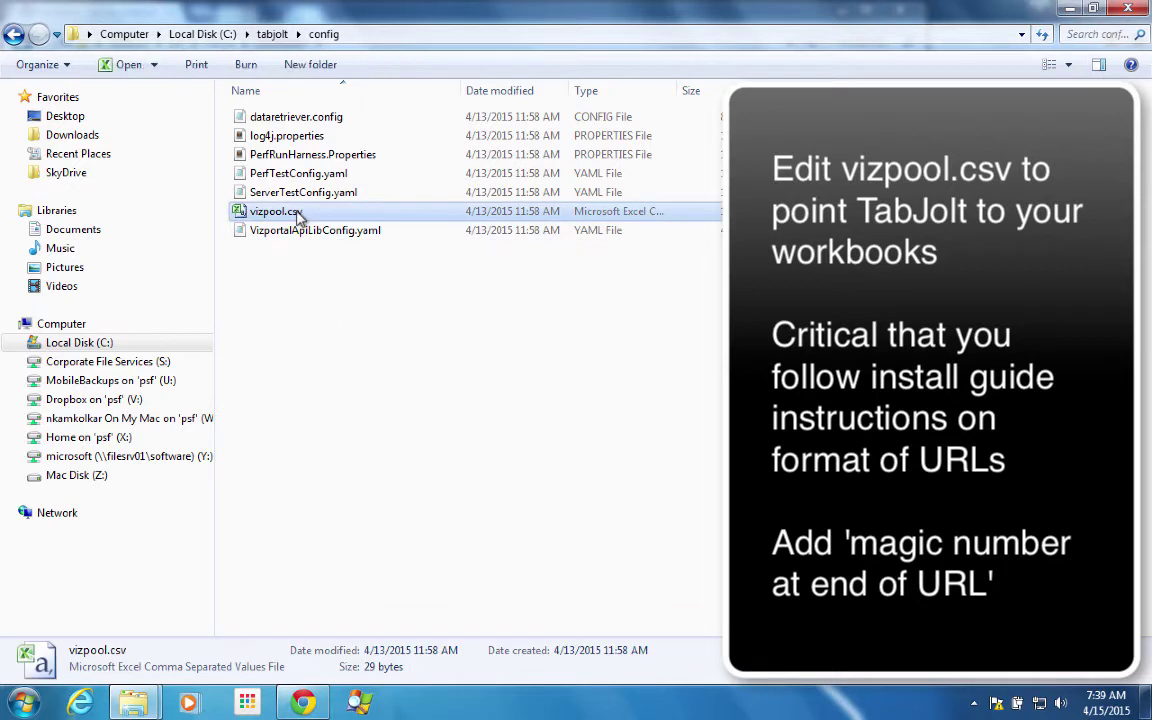
right_click(297, 217)
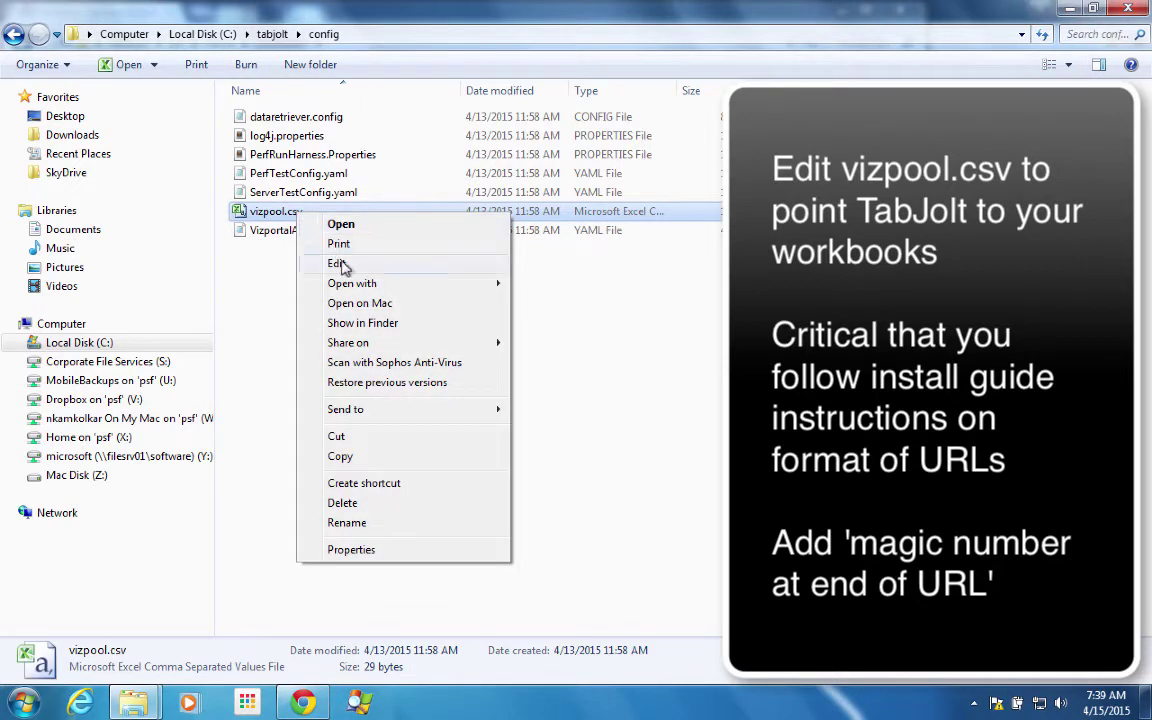
mouse_move(334, 286)
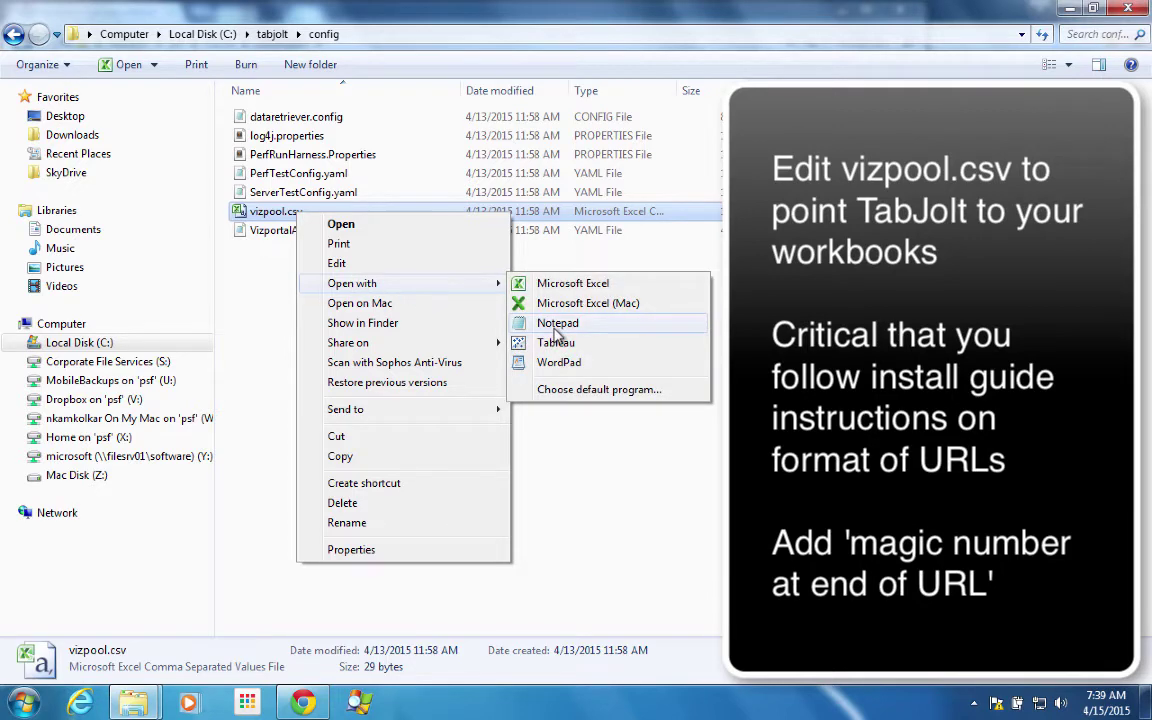
left_click(556, 325)
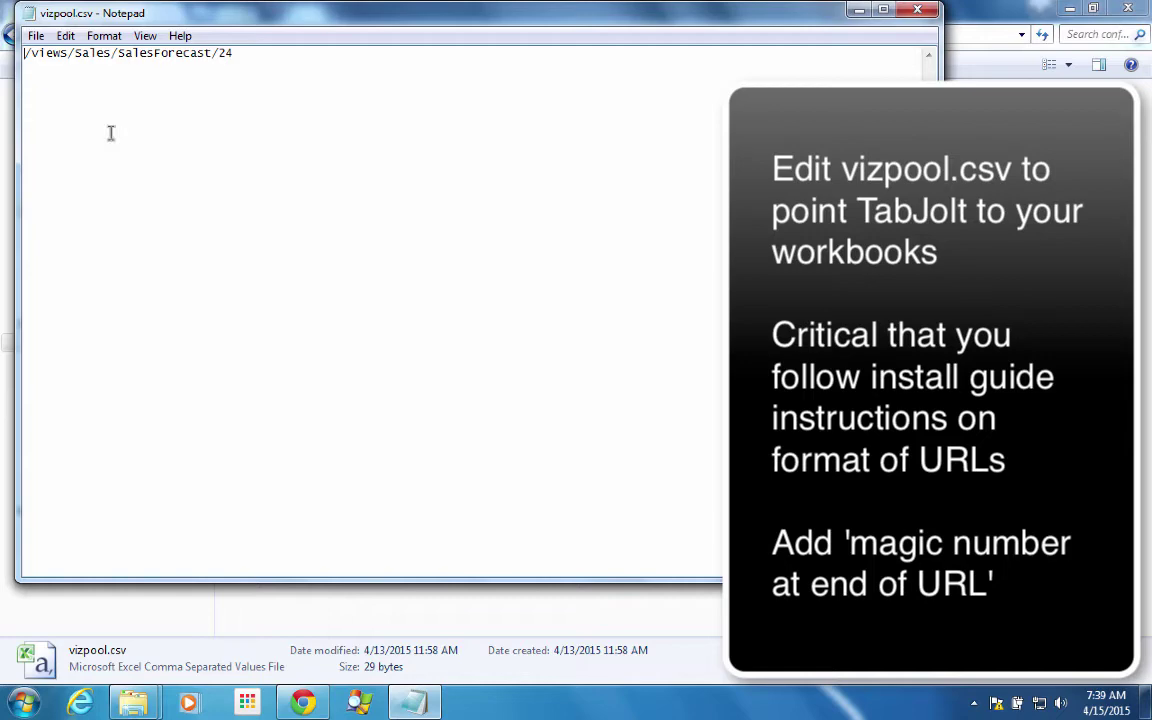
left_click(35, 36)
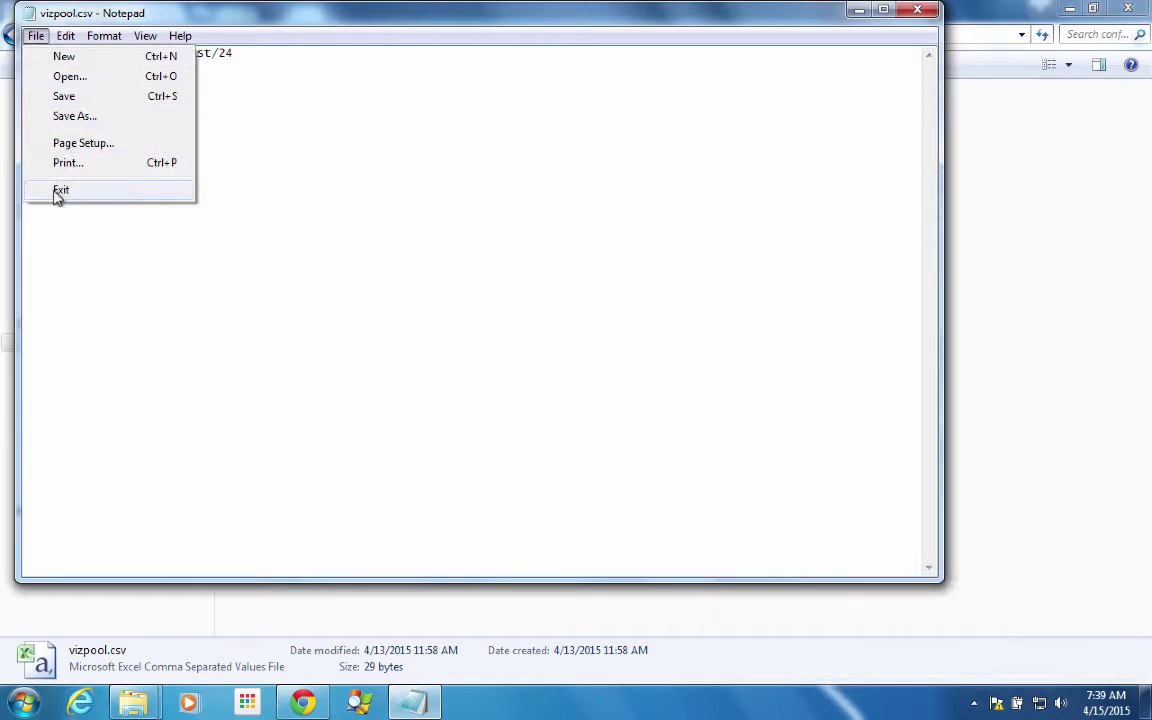
left_click(60, 190)
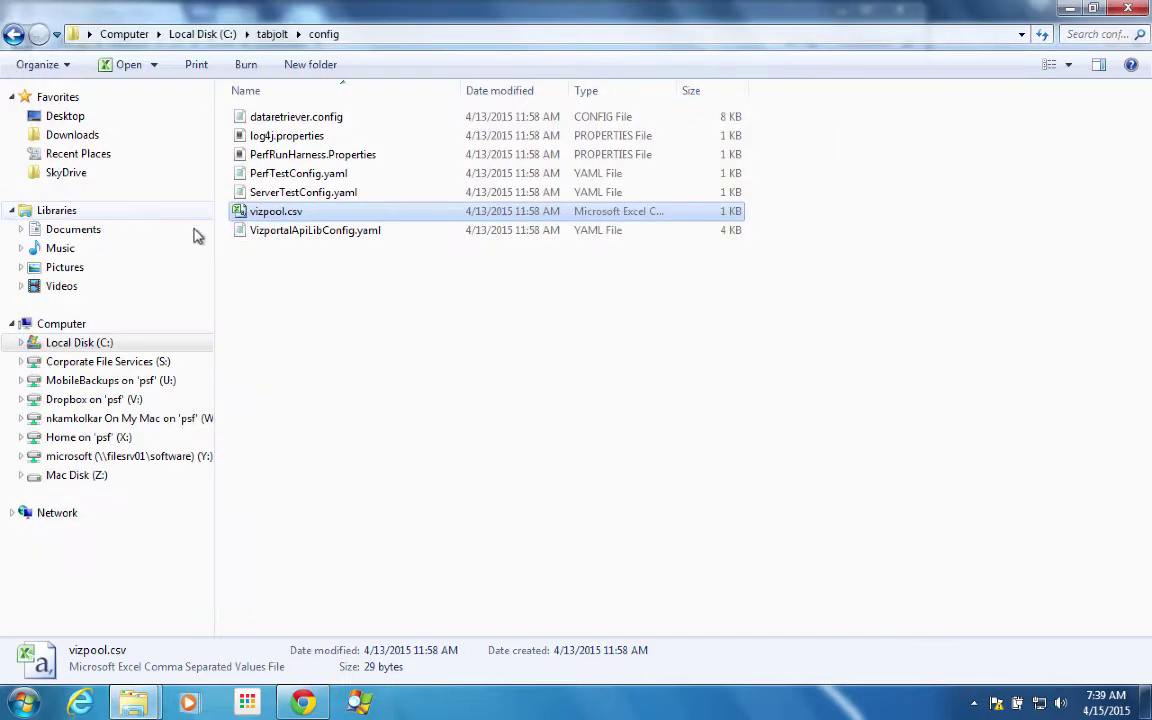
left_click(308, 194)
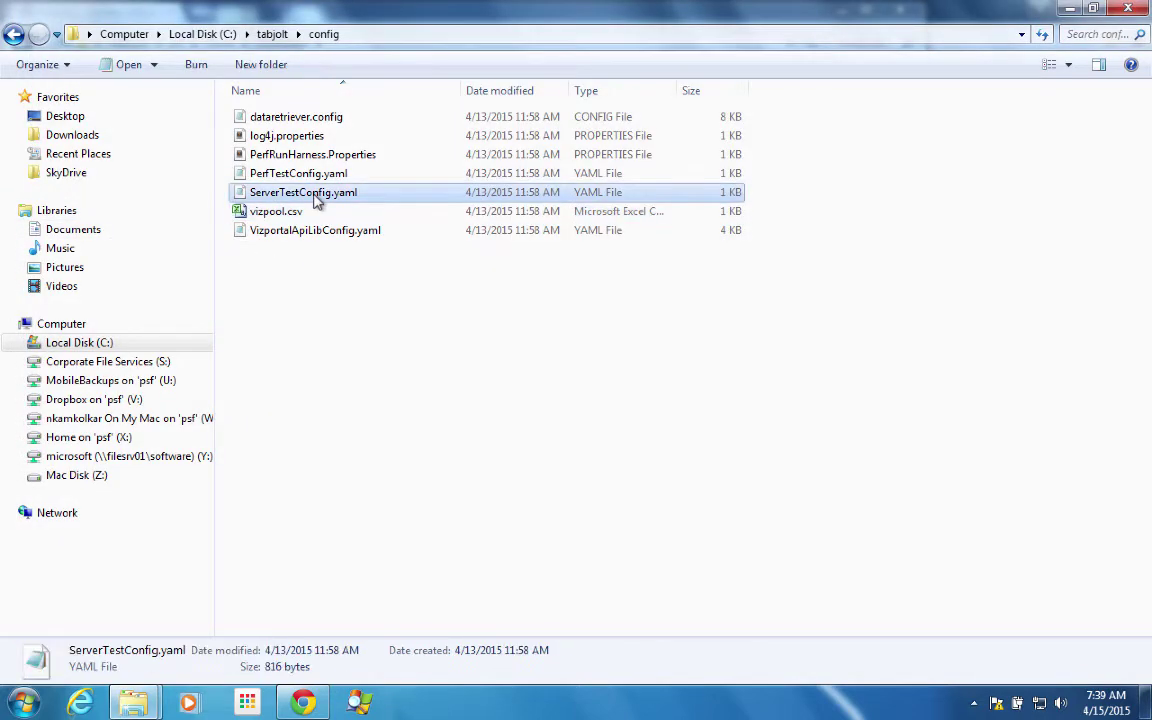
double_click(312, 194)
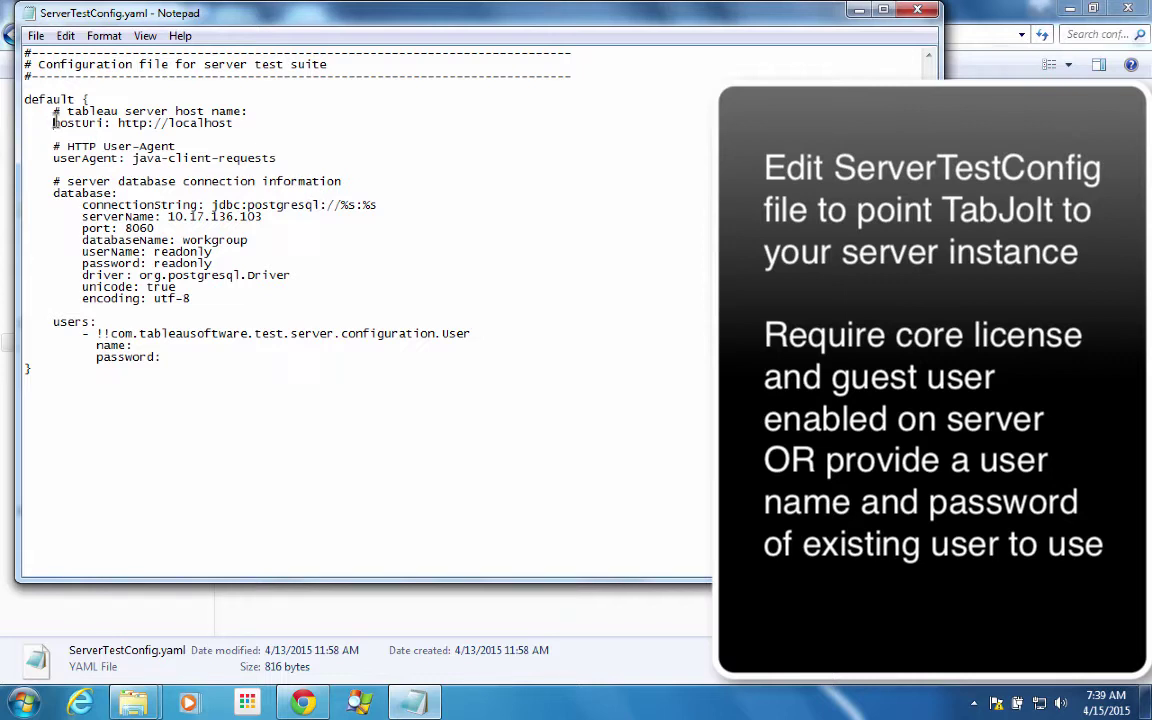
left_click_drag(53, 123, 236, 123)
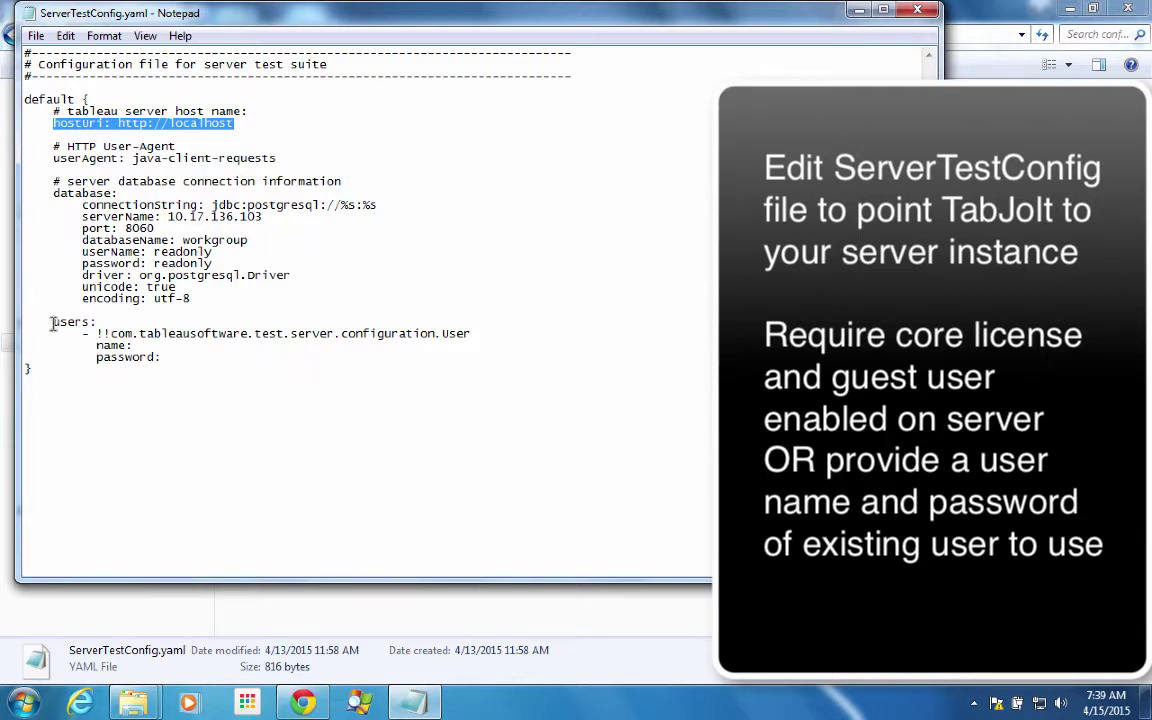
left_click_drag(52, 322, 170, 356)
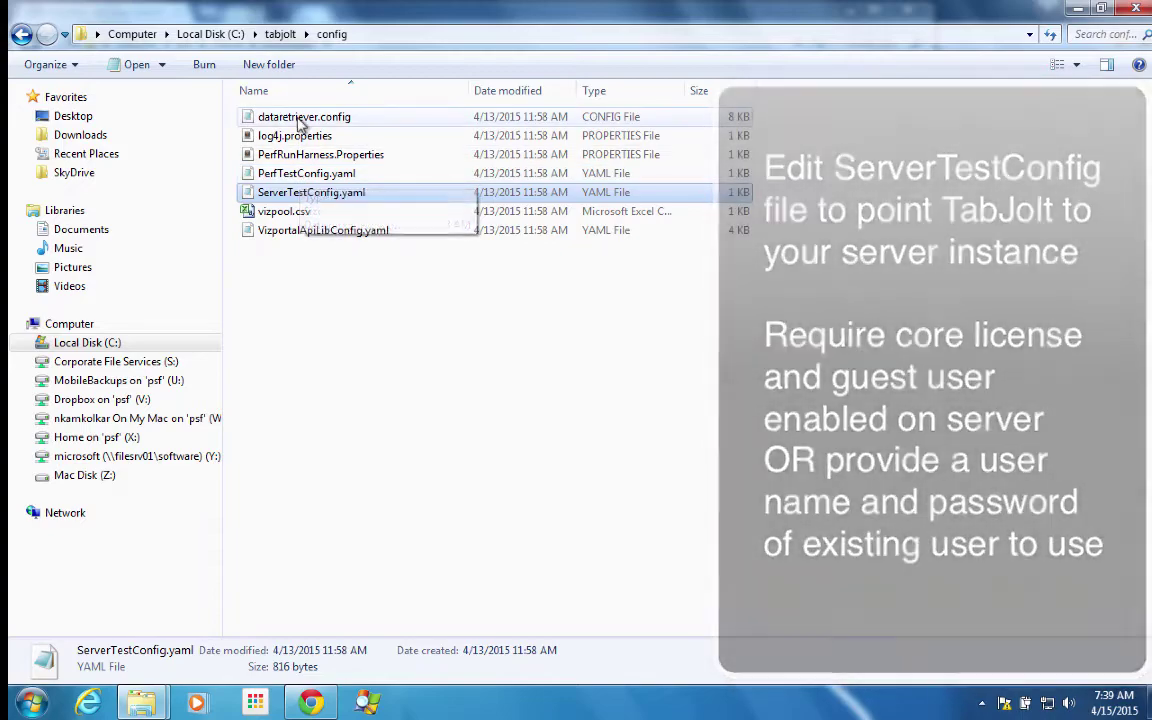
- Open dataretriever.config and highlight the localhost host block and the JMX counter comment lines
double_click(305, 117)
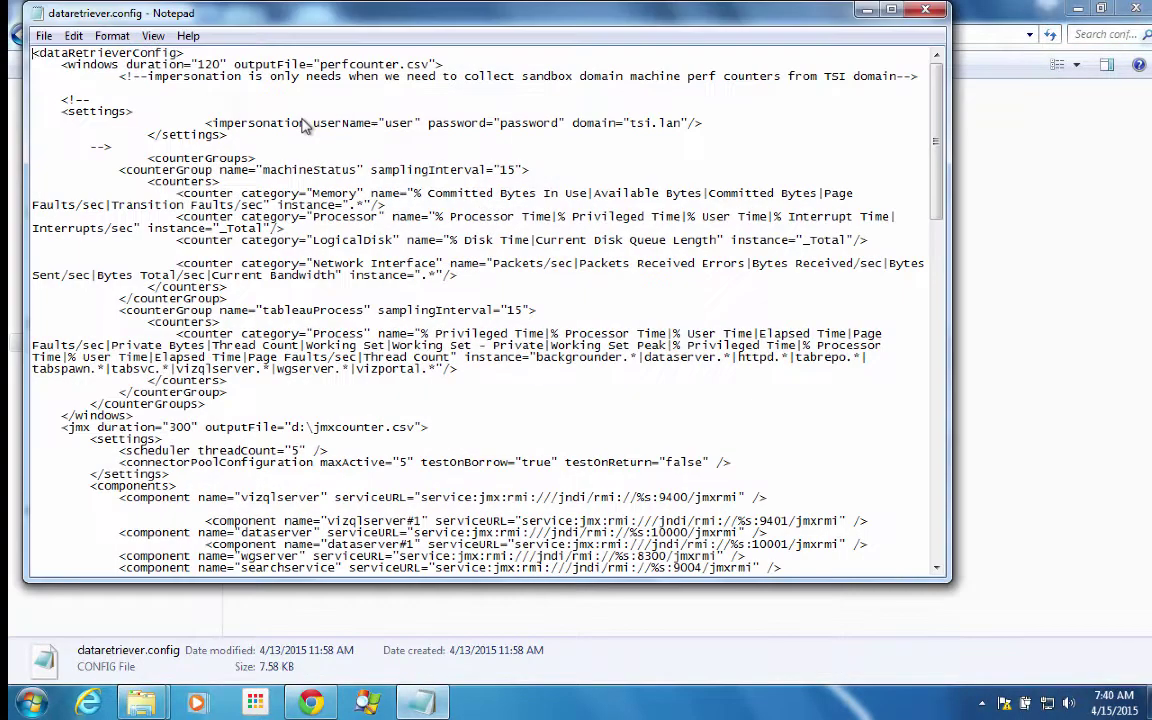
scroll(270, 310, "down", 7)
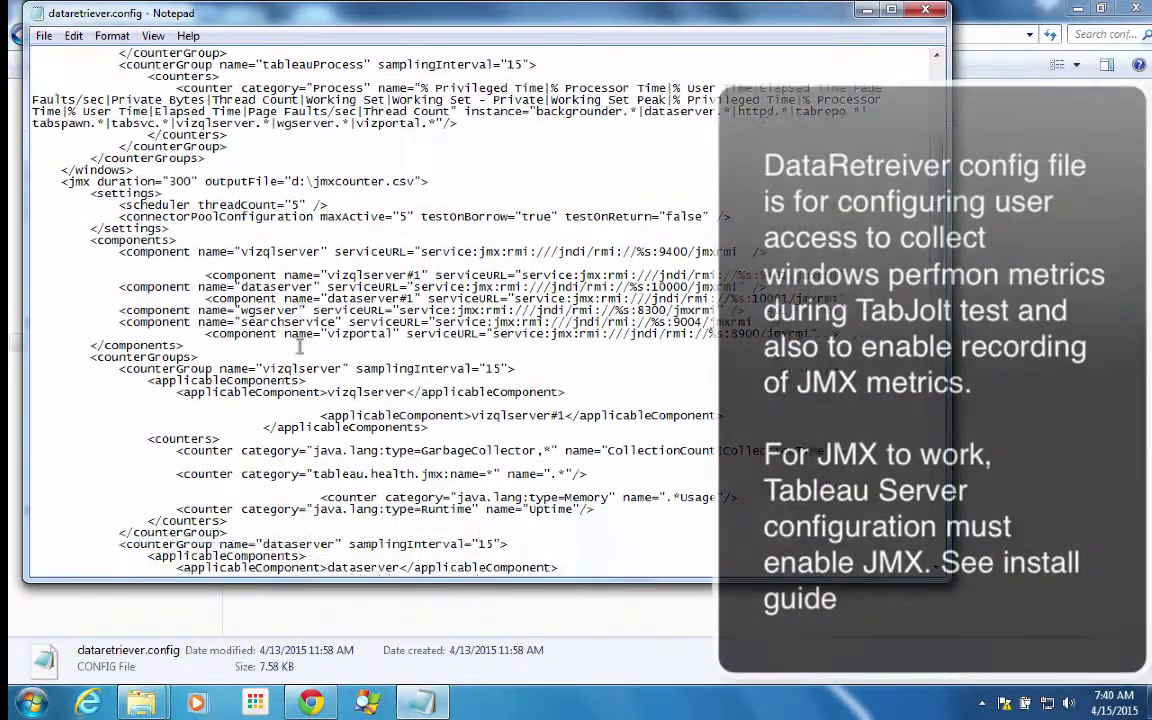
scroll(299, 345, "down", 5)
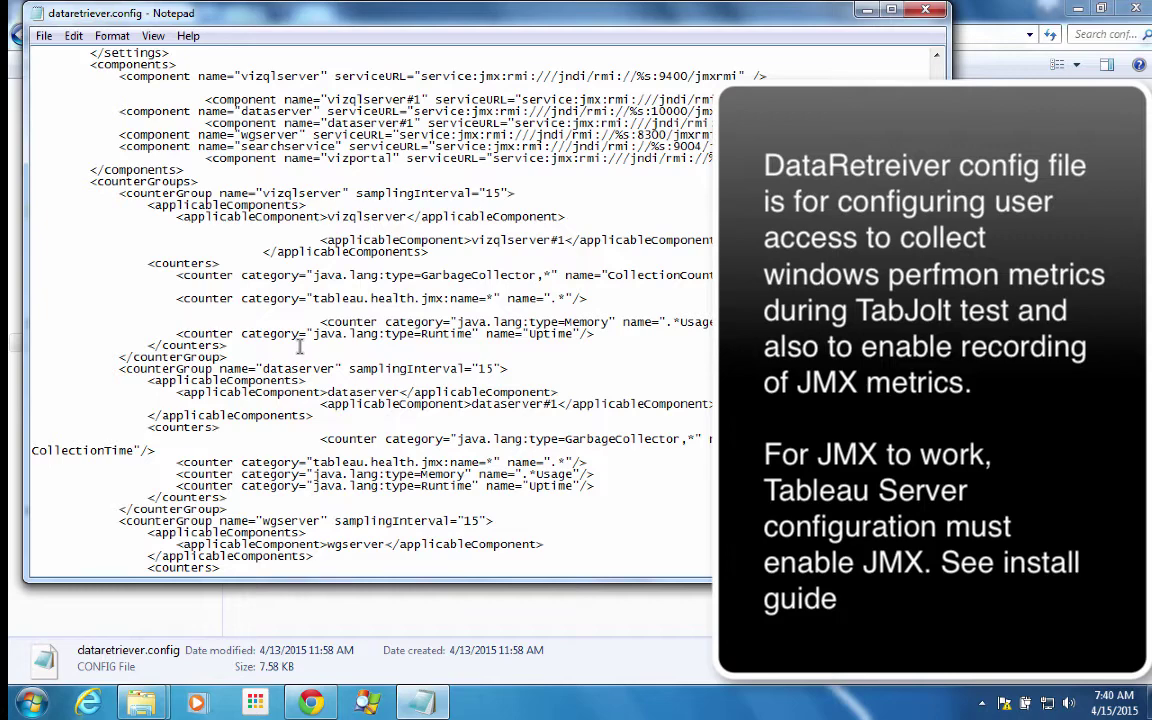
scroll(299, 345, "down", 18)
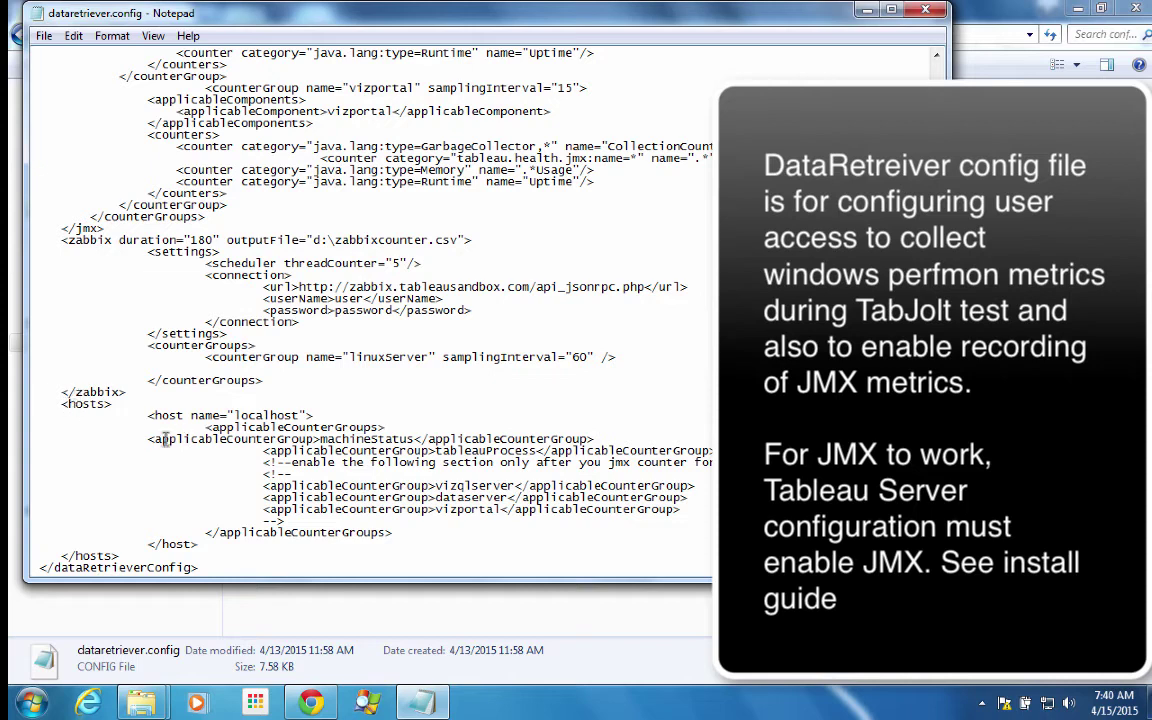
left_click_drag(148, 440, 338, 545)
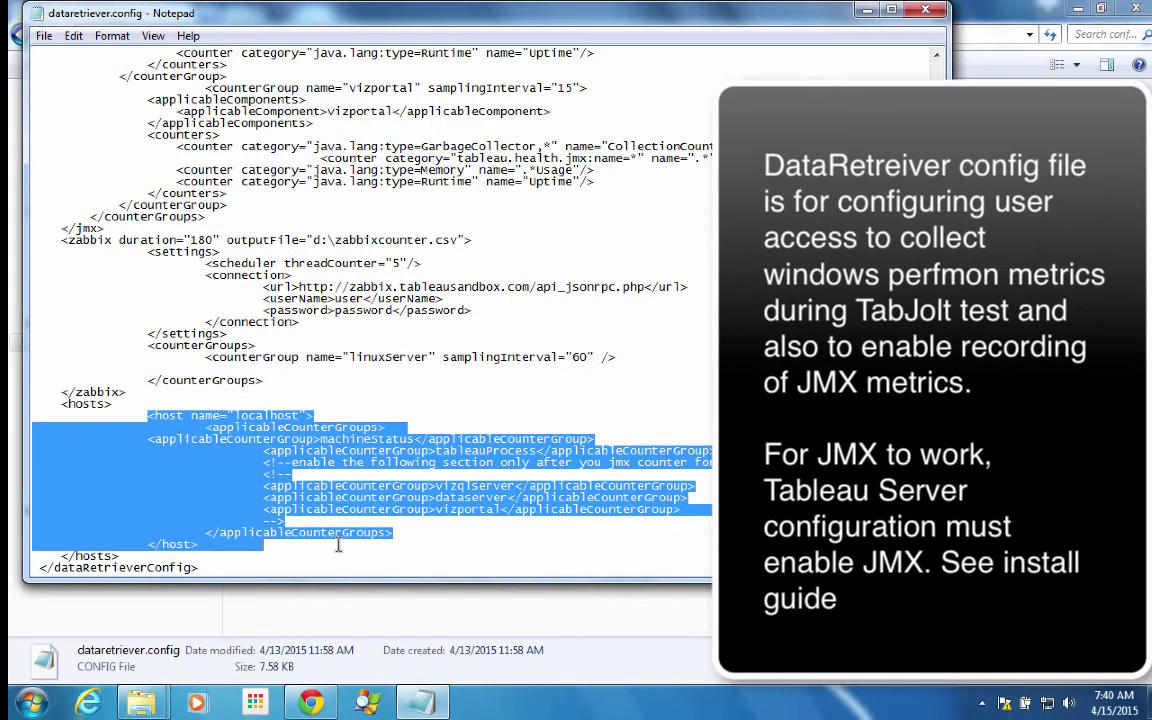
left_click(338, 545)
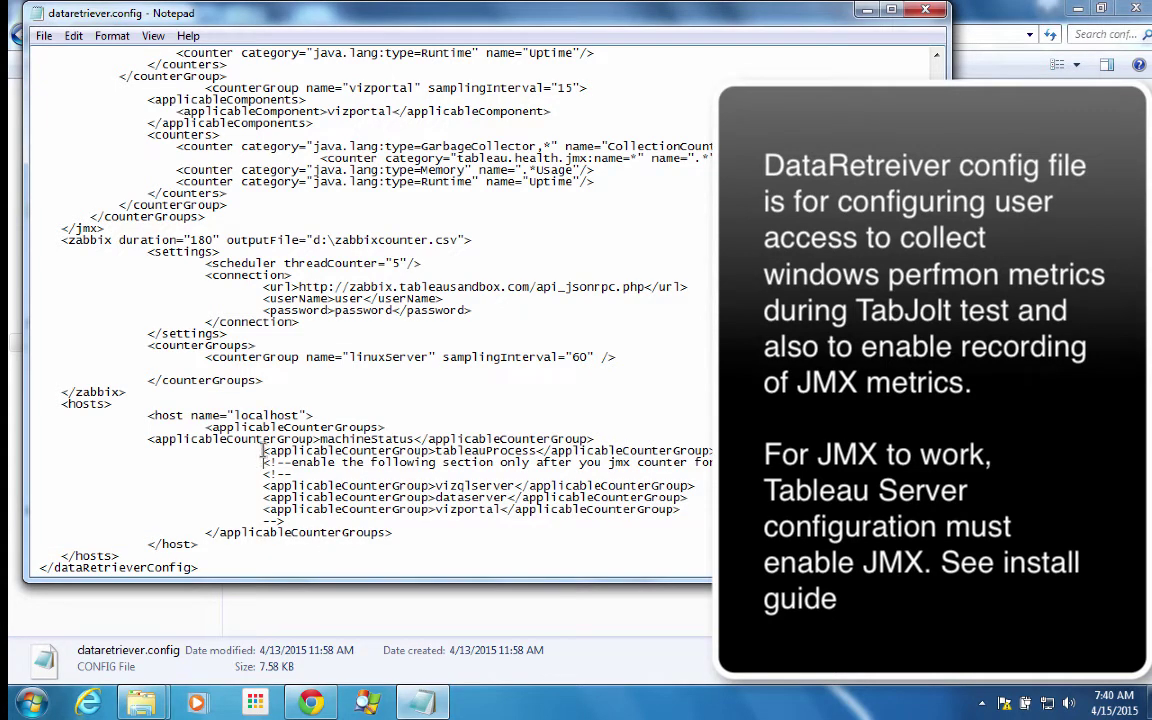
left_click_drag(263, 462, 441, 480)
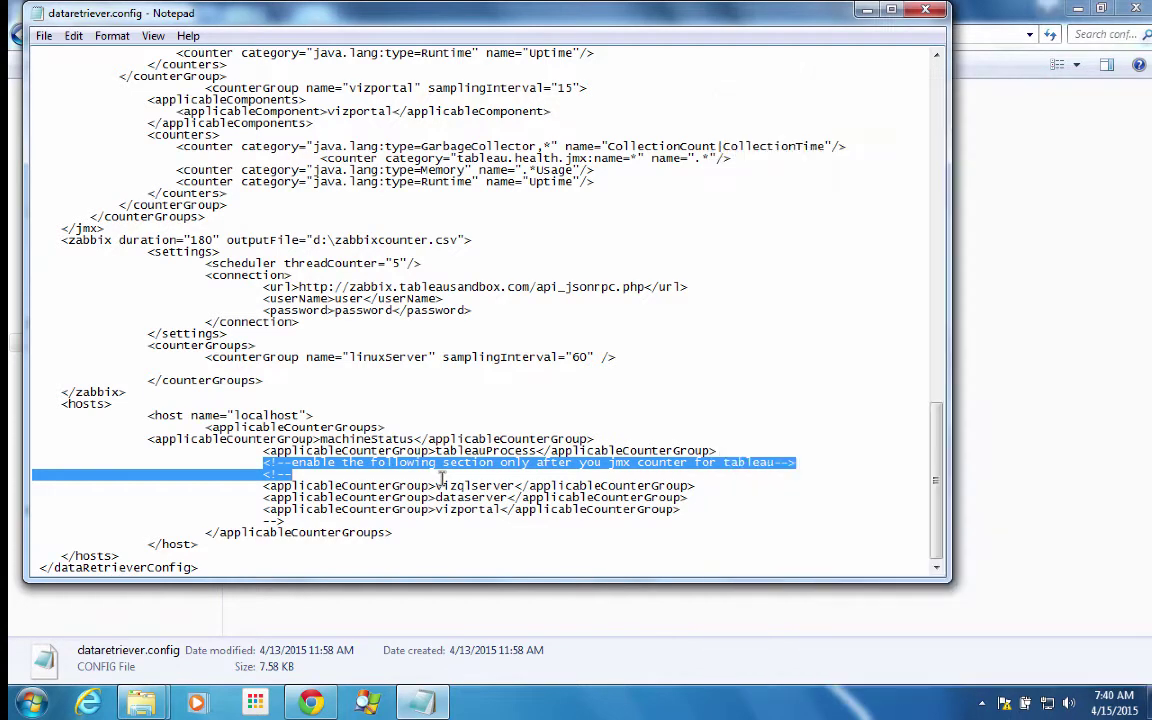
left_click(441, 480)
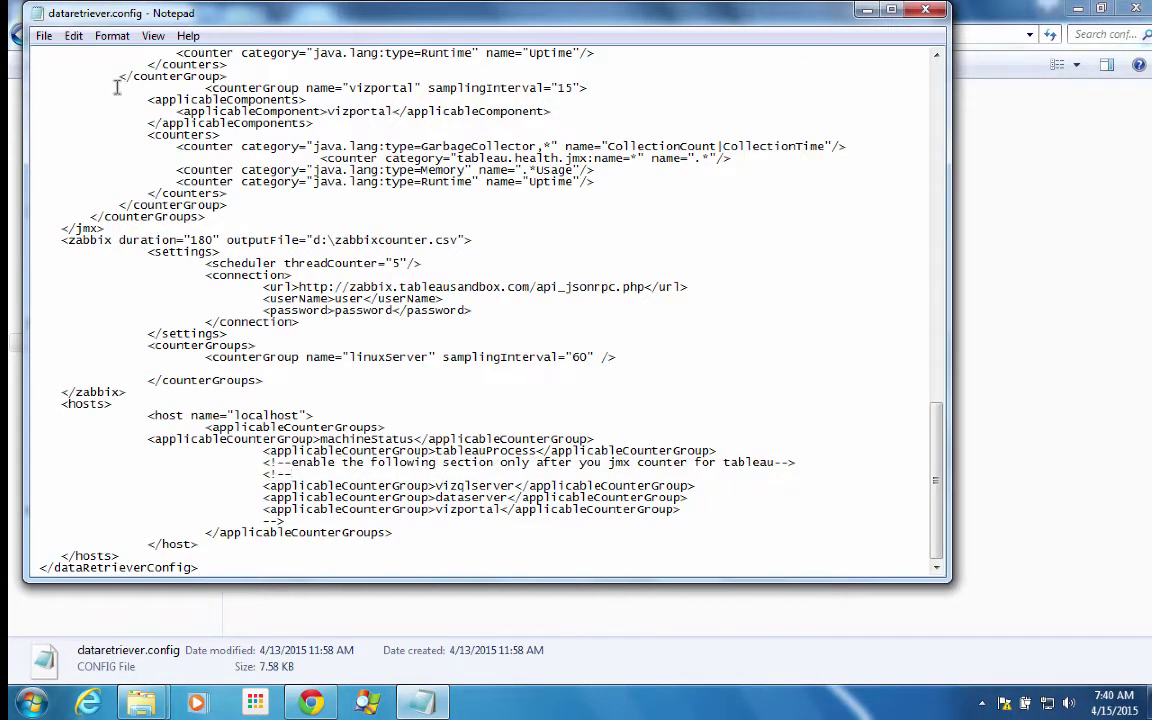
- Close Notepad, start Command Prompt in C:\tabjolt with cd \tabjolt, then return to Chrome
double_click(33, 12)
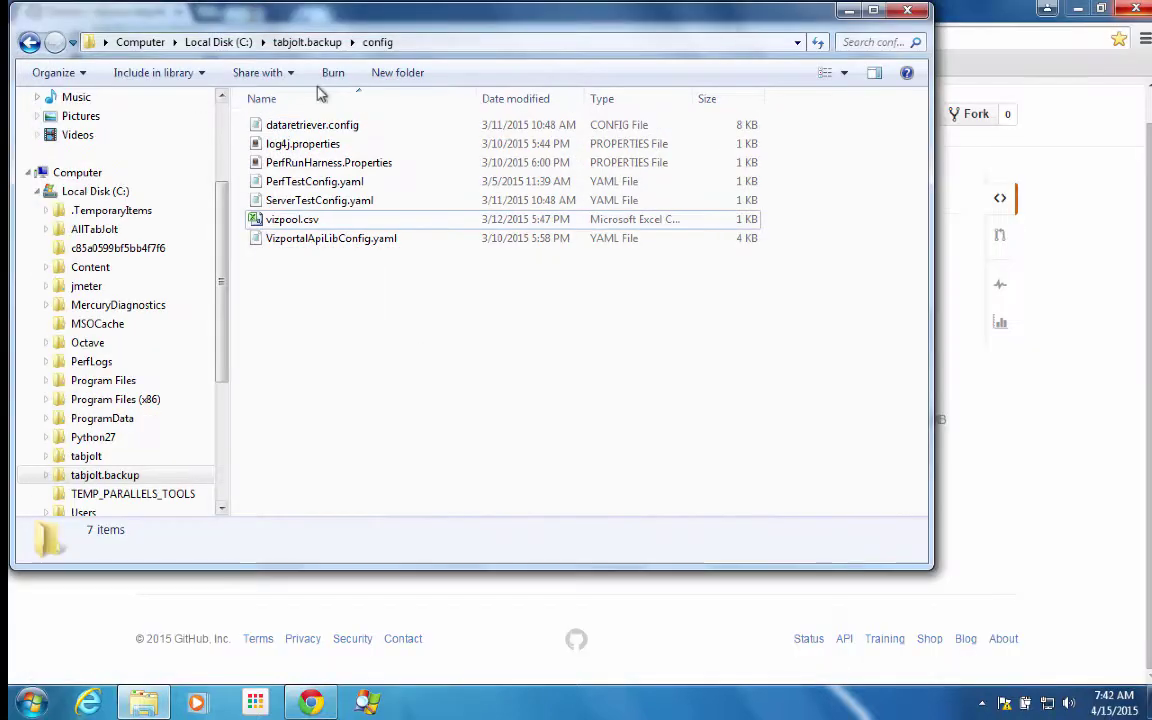
left_click(850, 9)
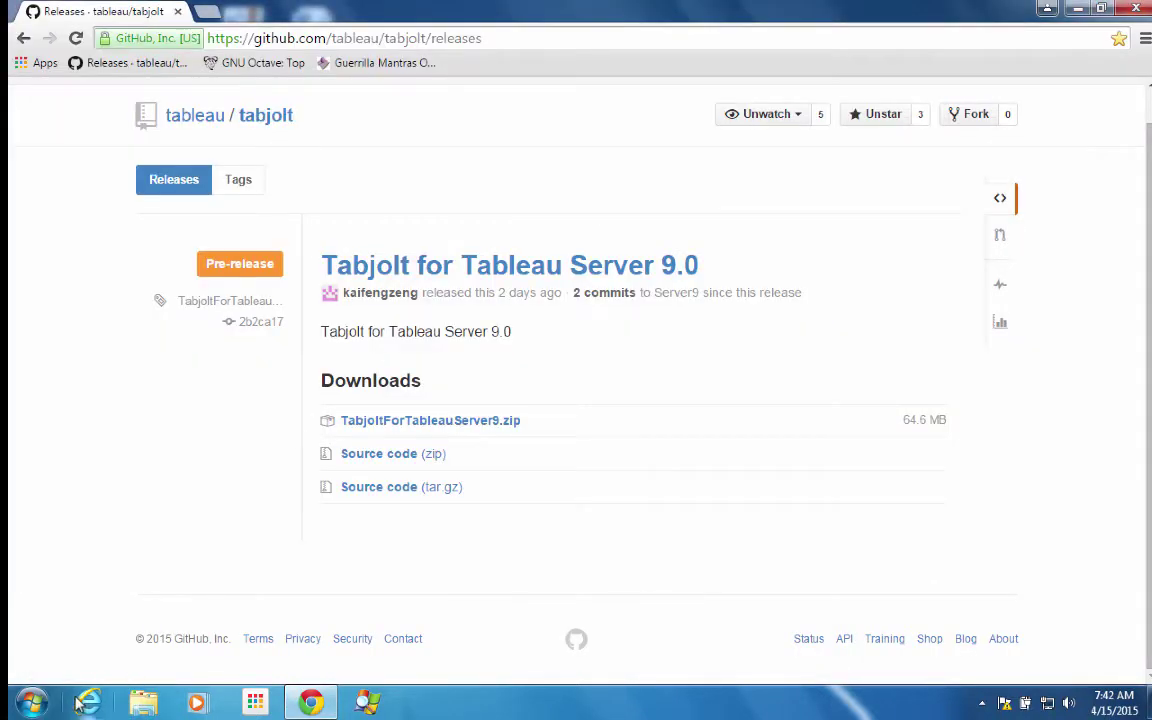
left_click(33, 703)
left_click(105, 250)
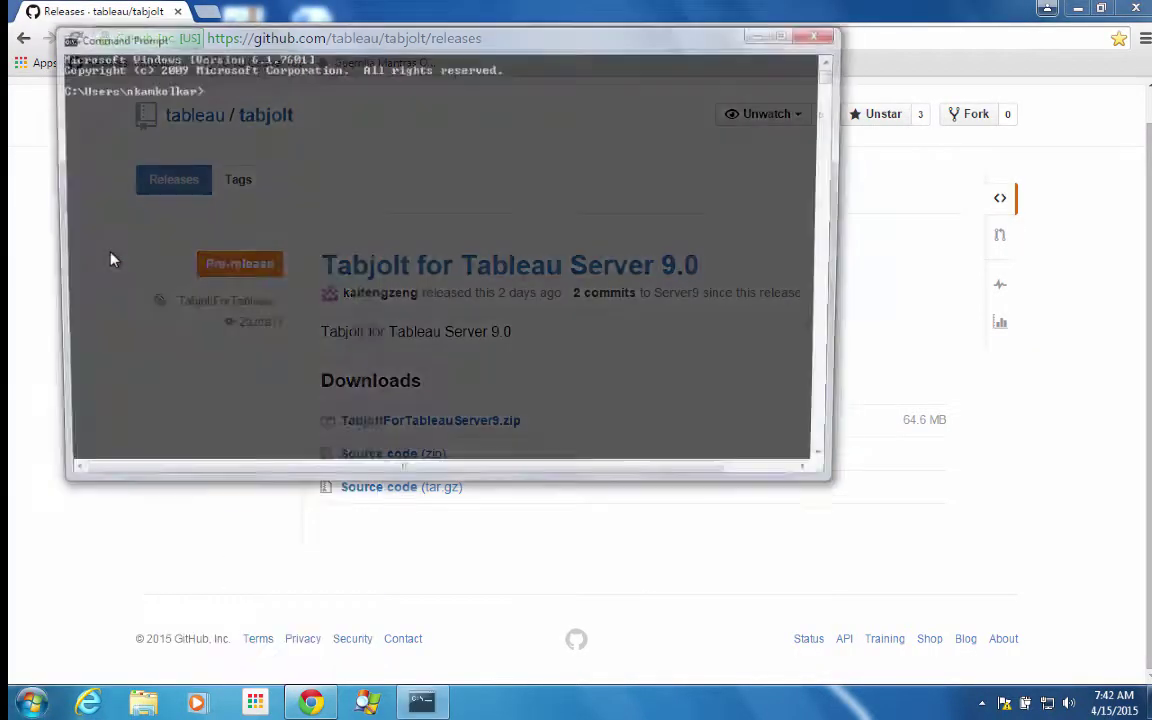
type("cd \\tabjolt")
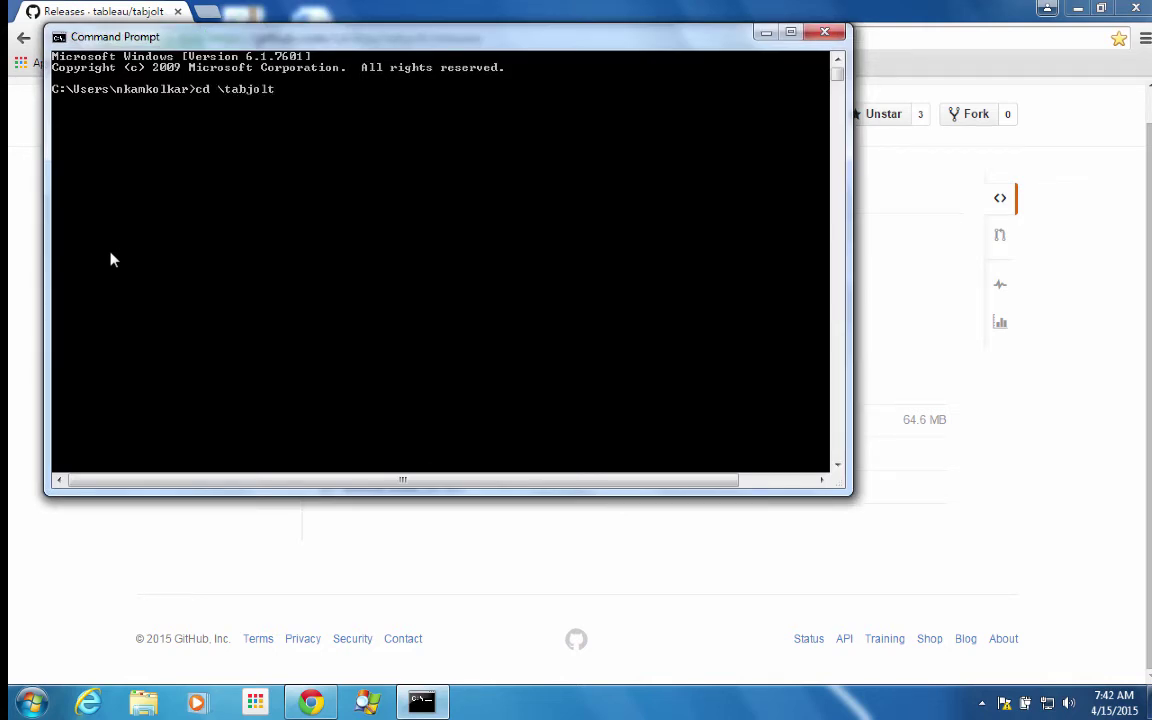
type("d \tabjolt")
key("Return")
left_click(310, 14)
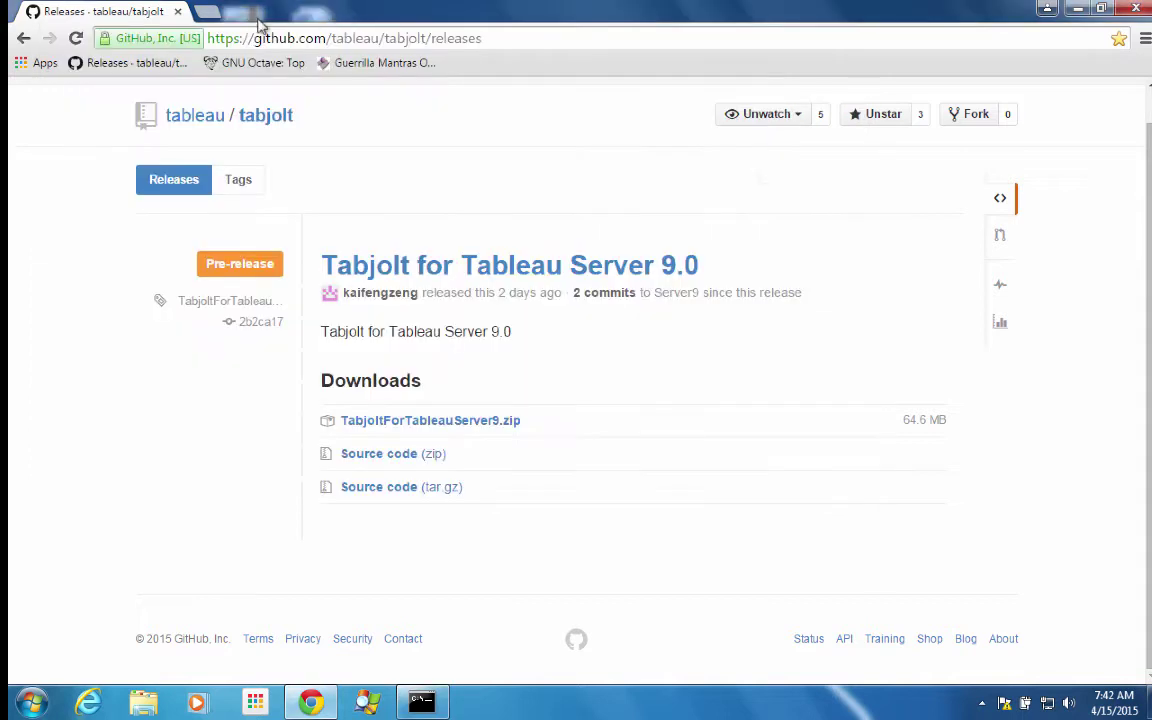
- Load localhost in a new tab and sign in to Tableau Server as administrator with the account password
left_click(215, 15)
type("lo")
key("Return")
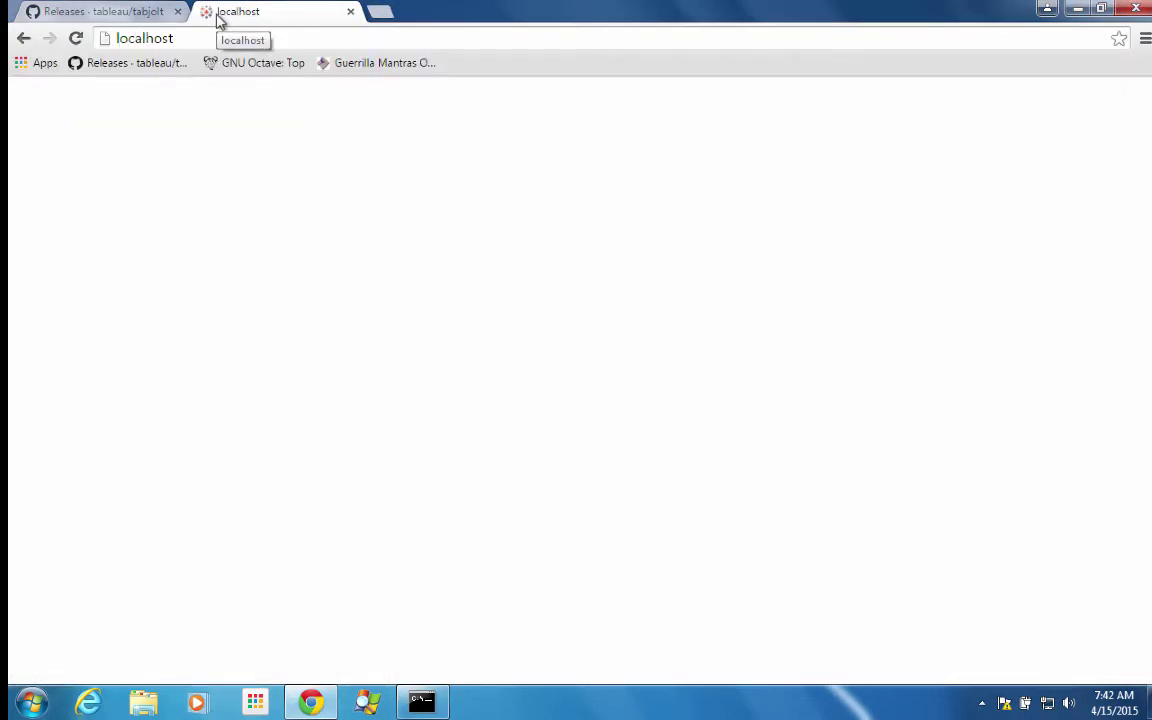
type("admini")
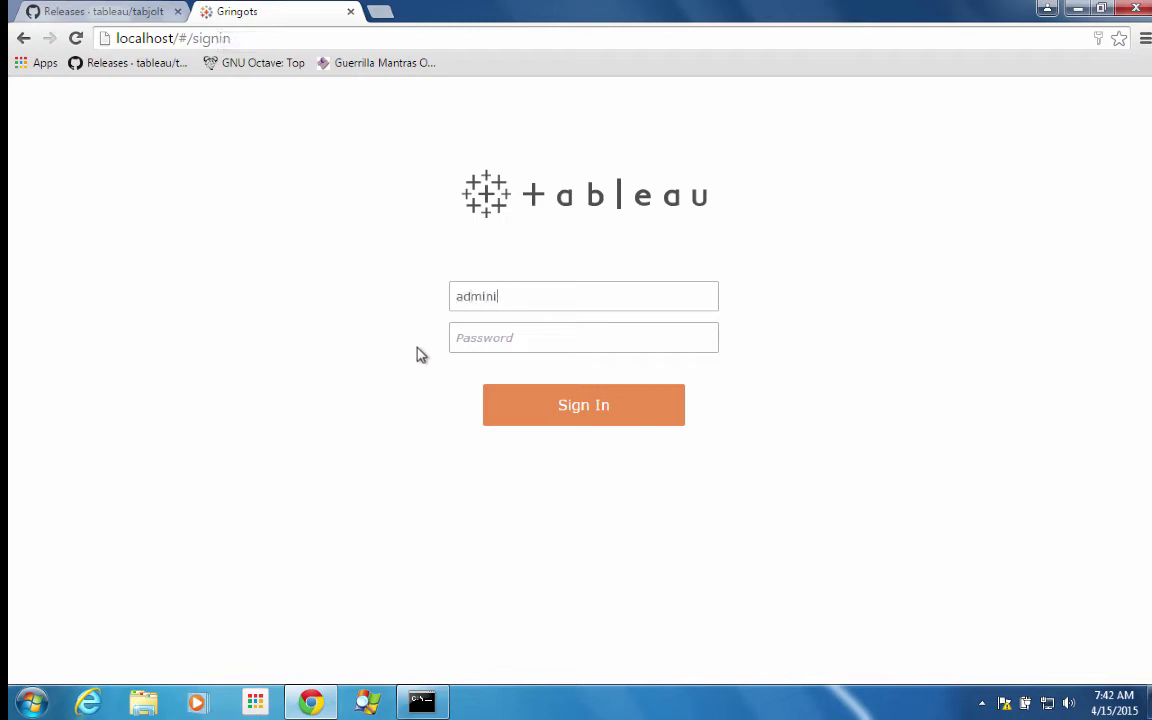
type("strator")
key("Tab")
type("••••••••")
key("Return")
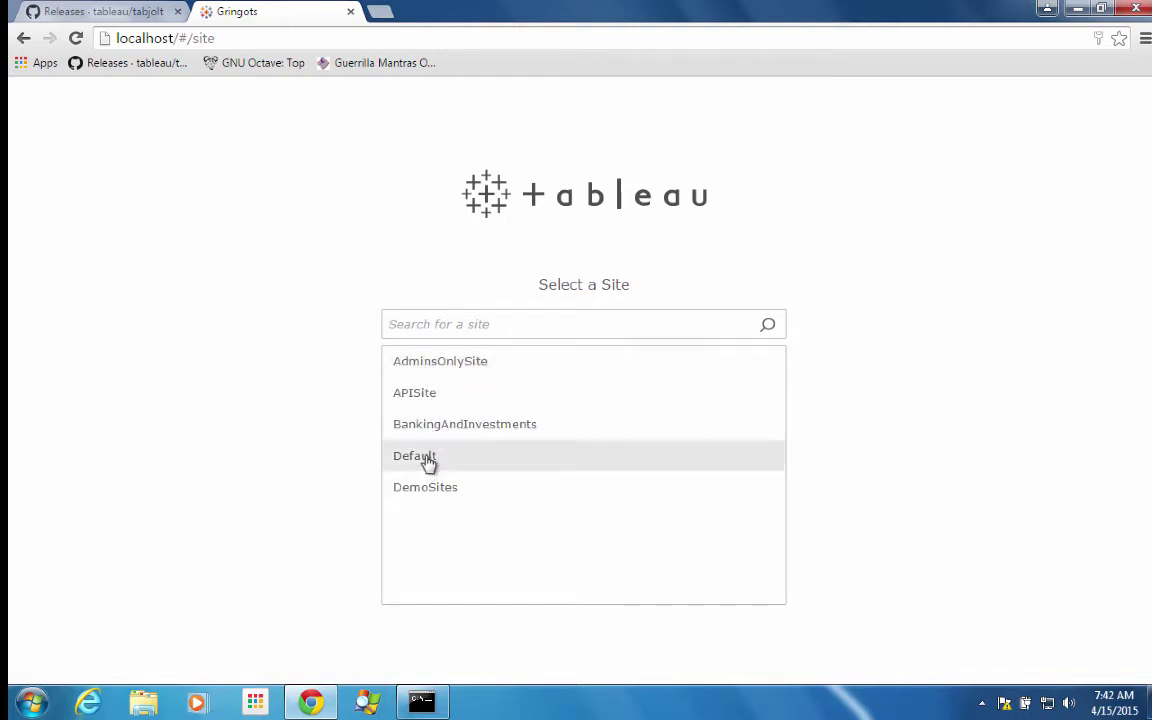
- Choose the Default site and open the Sales workbook's 2013 Sales Growth view
left_click(428, 460)
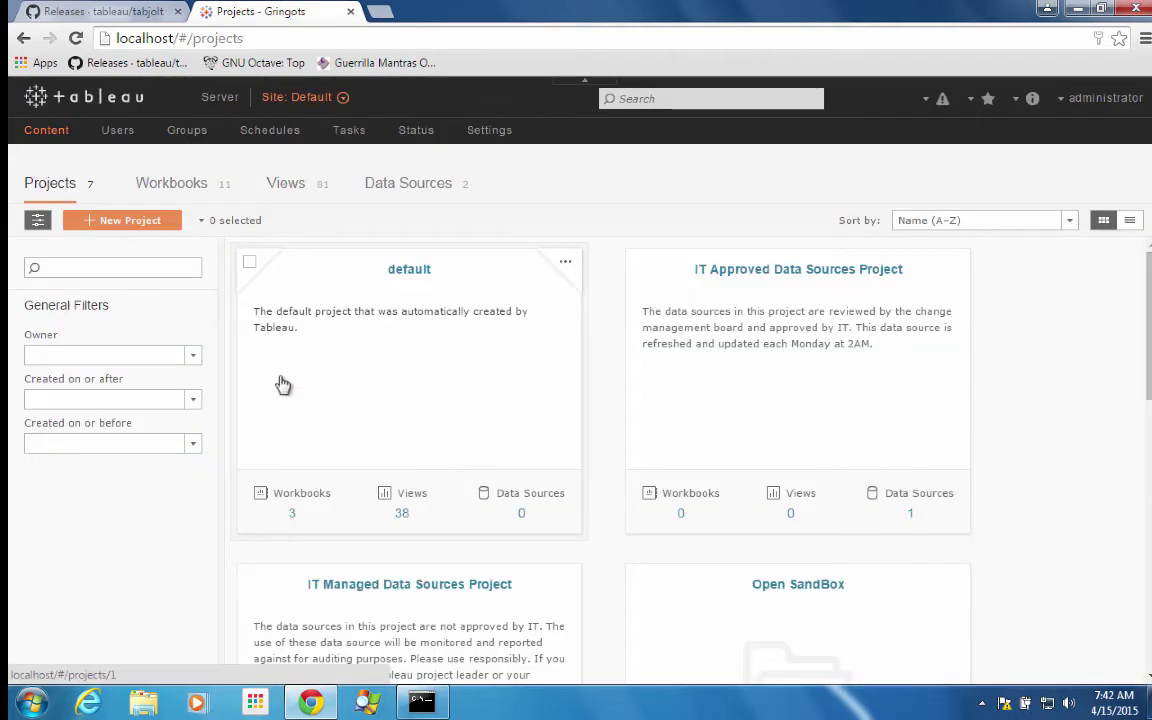
left_click(168, 192)
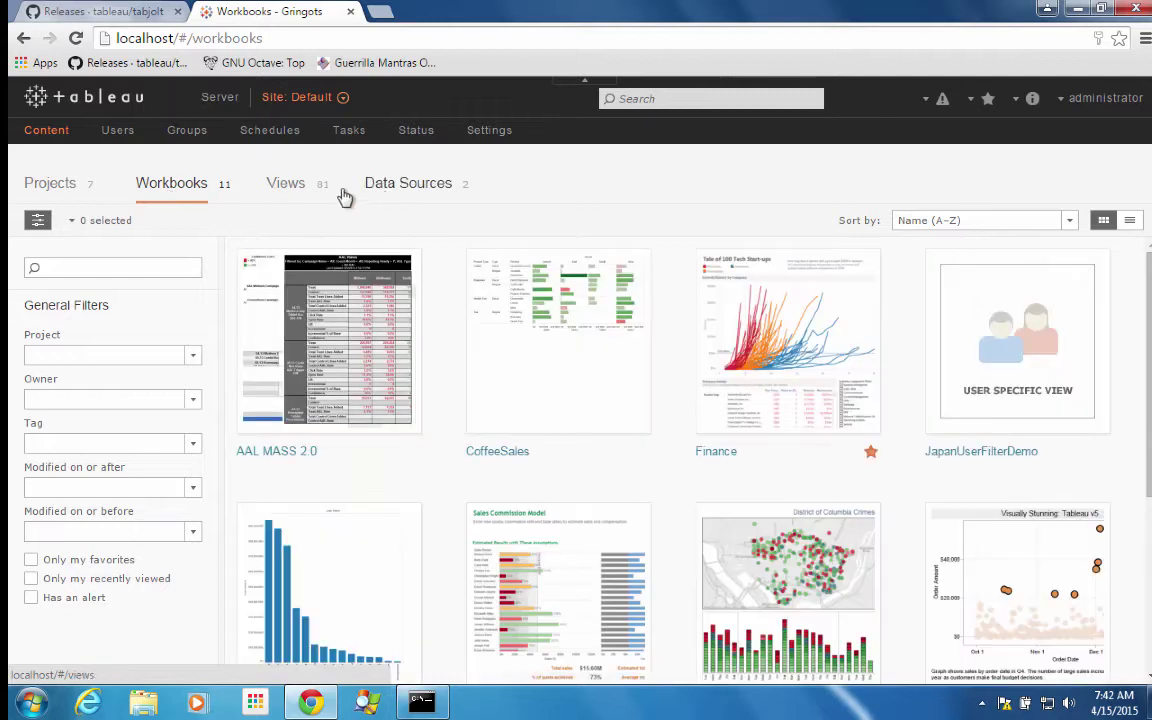
scroll(463, 484, "down", 3)
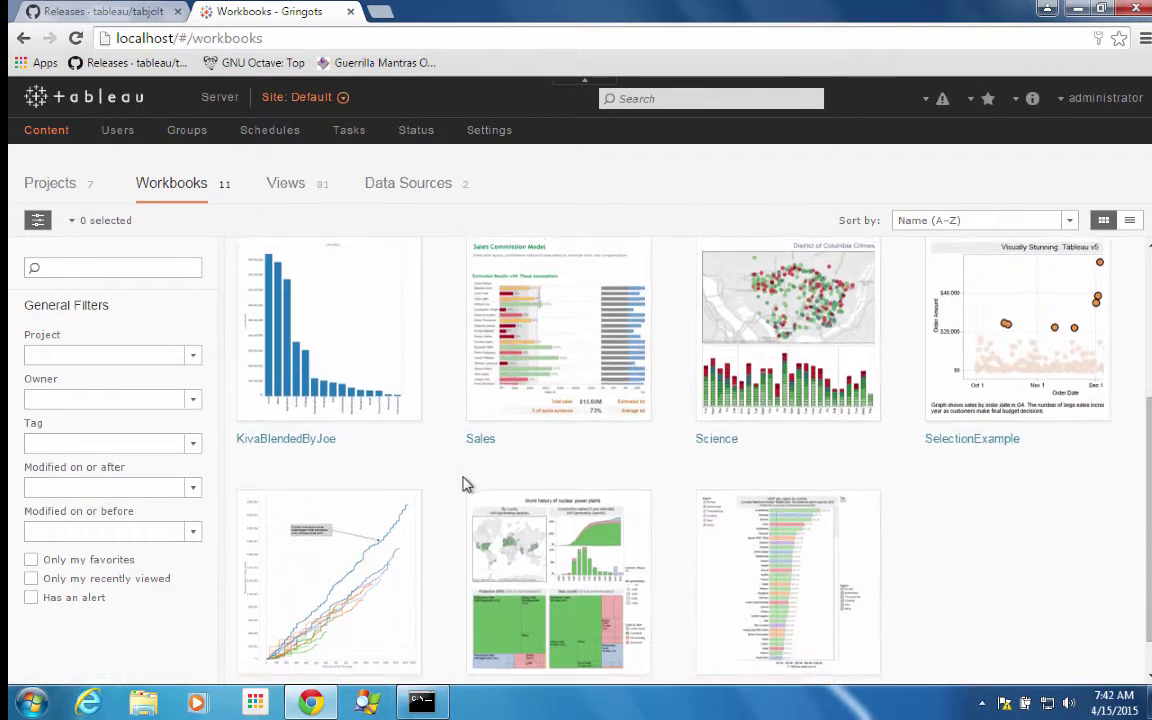
scroll(500, 440, "up", 1)
left_click(548, 388)
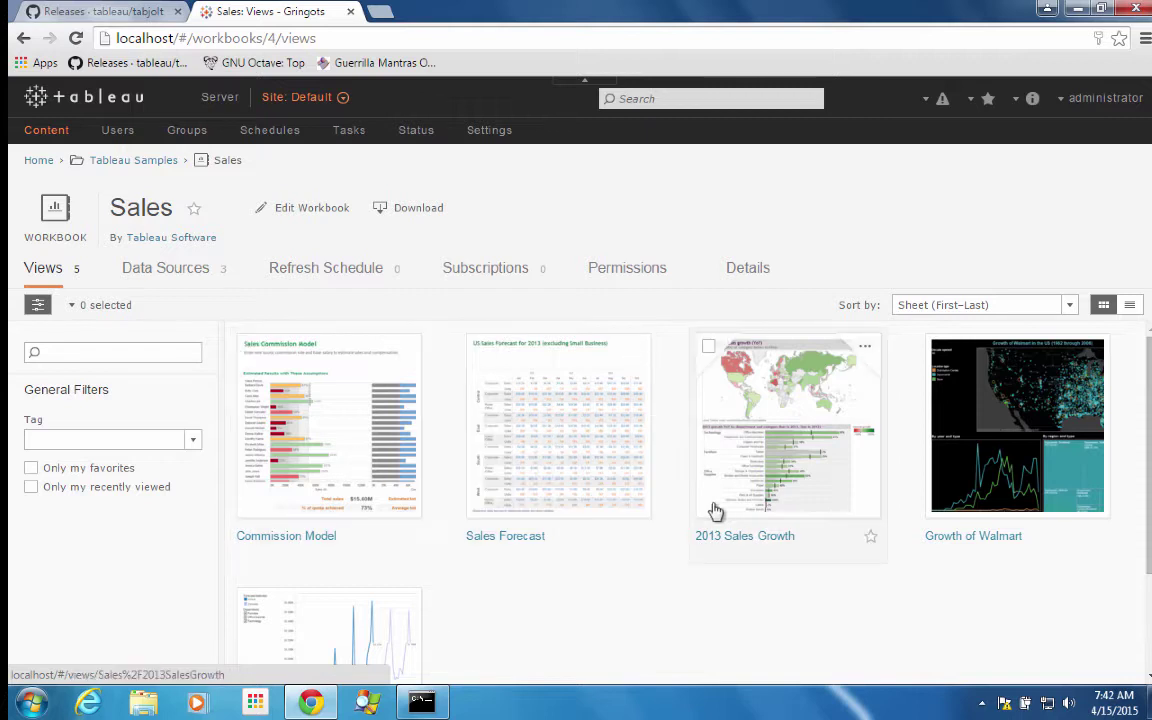
left_click(690, 445)
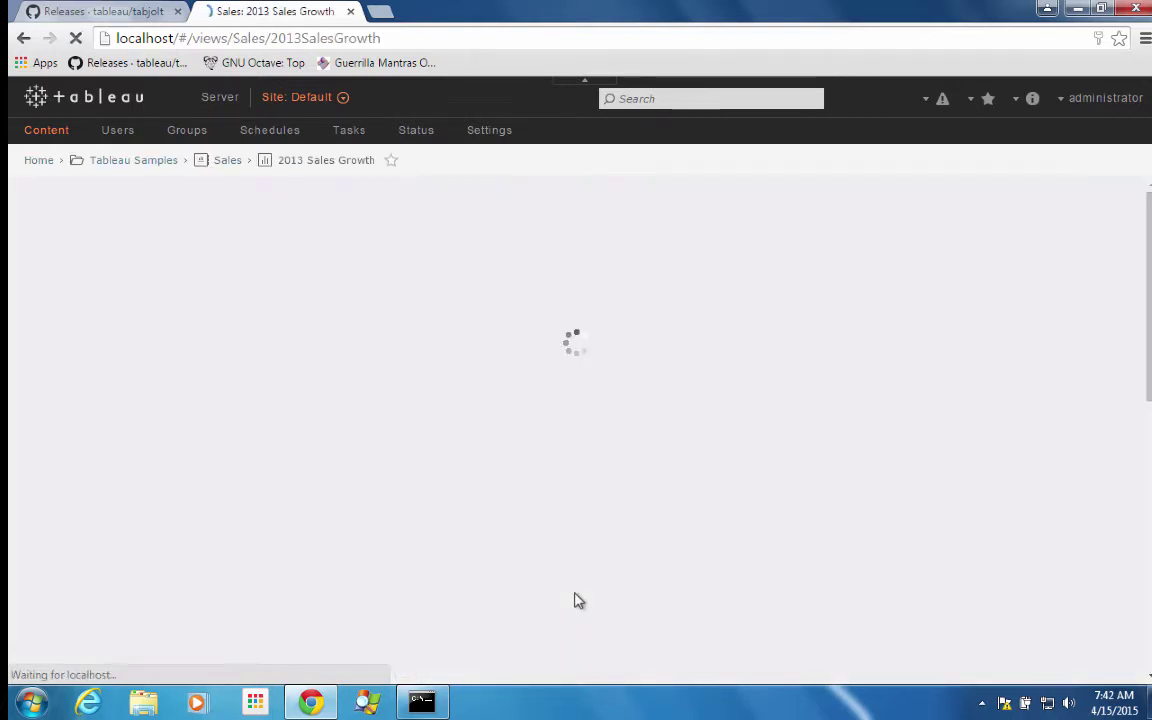
- Run go to list usage, then go --t=testplans\InteractVizLoadTest.jmx --d=30 --c=1
left_click(422, 706)
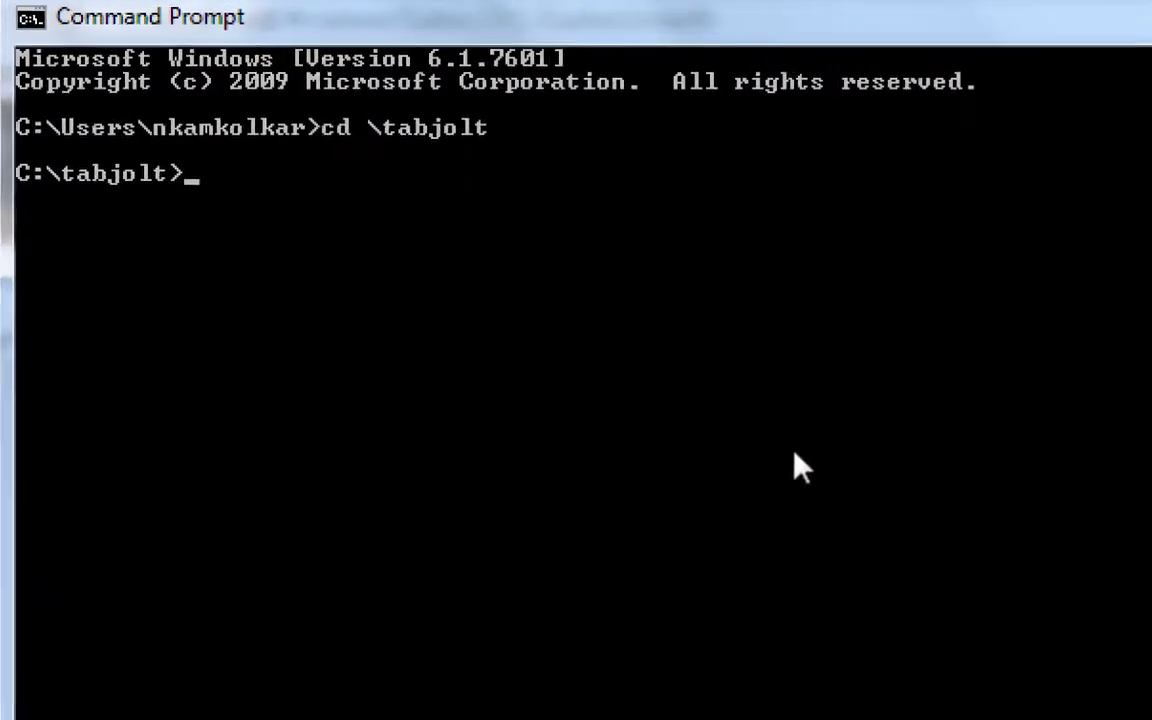
type("go")
key("Return")
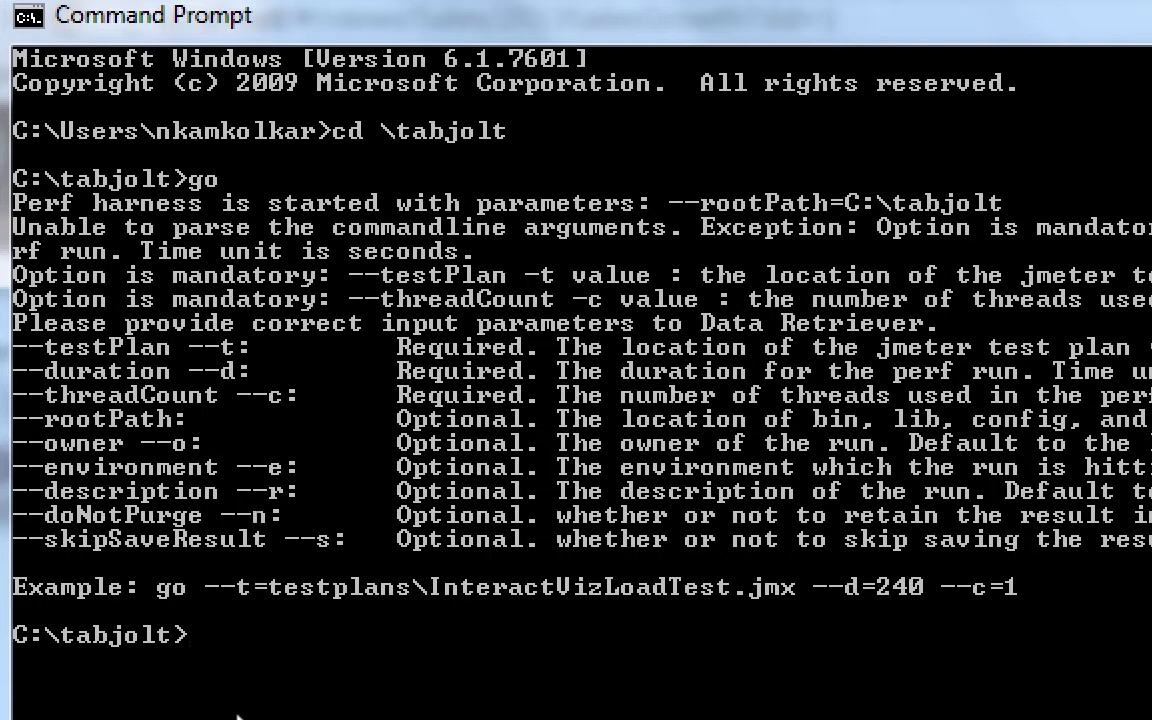
type("go --t=testpla")
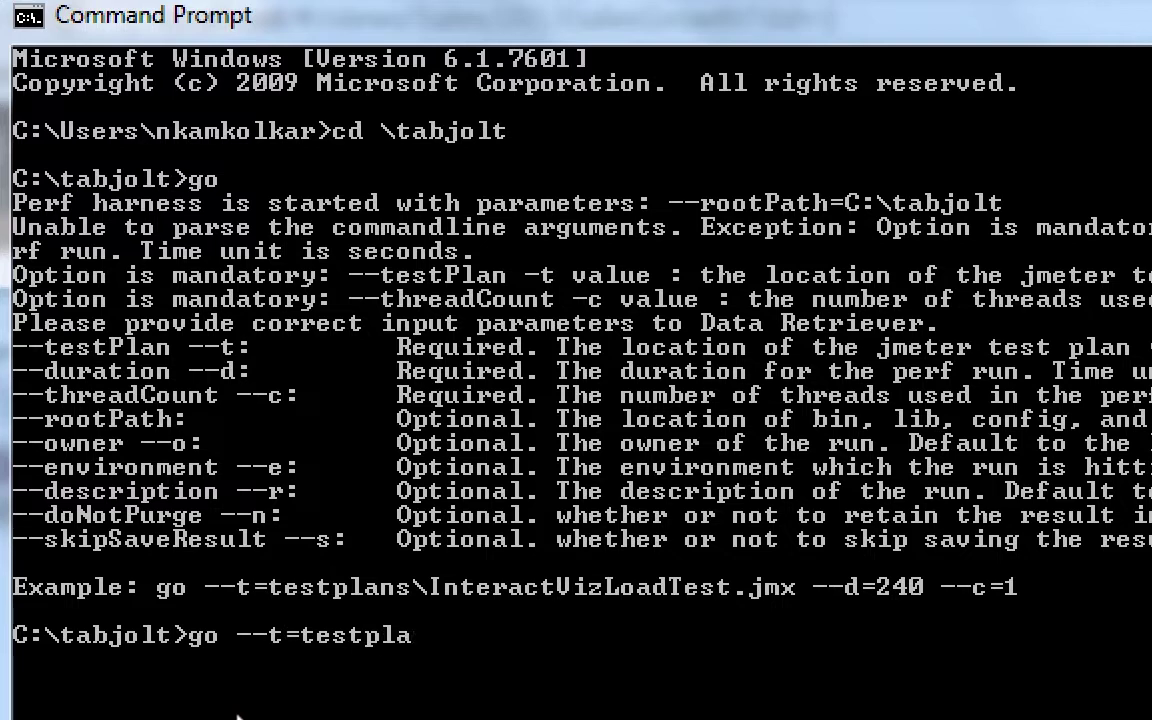
type("ns\\InteractVi")
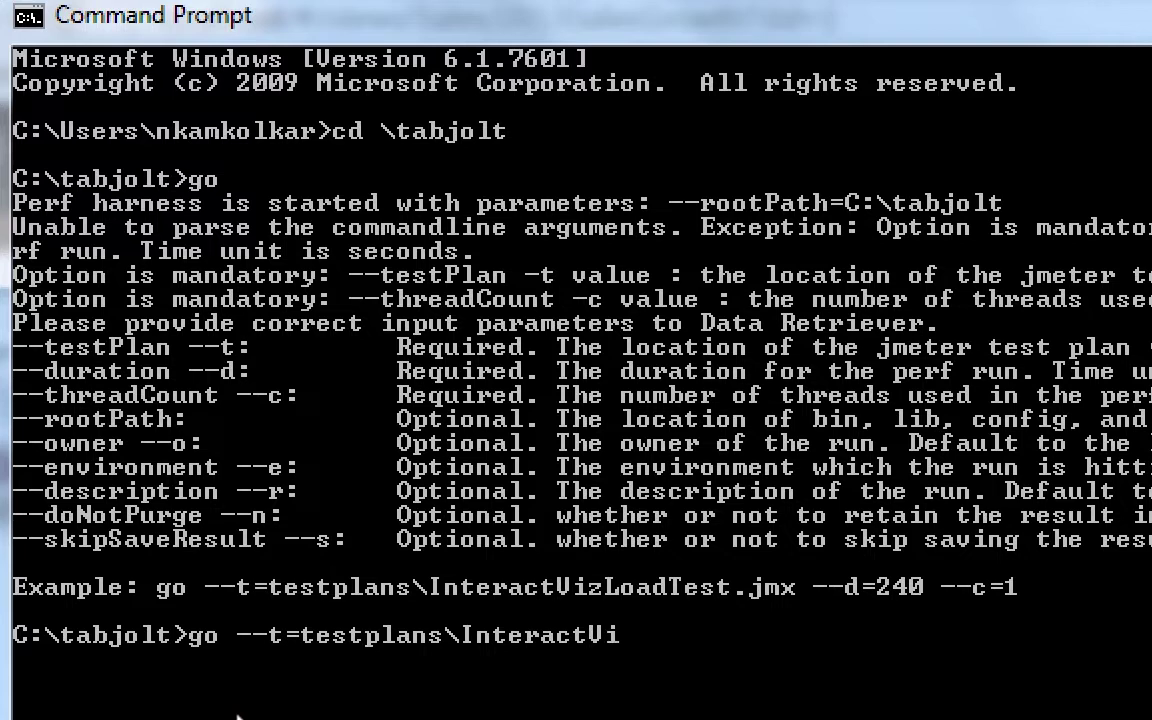
type("zLoadTest.")
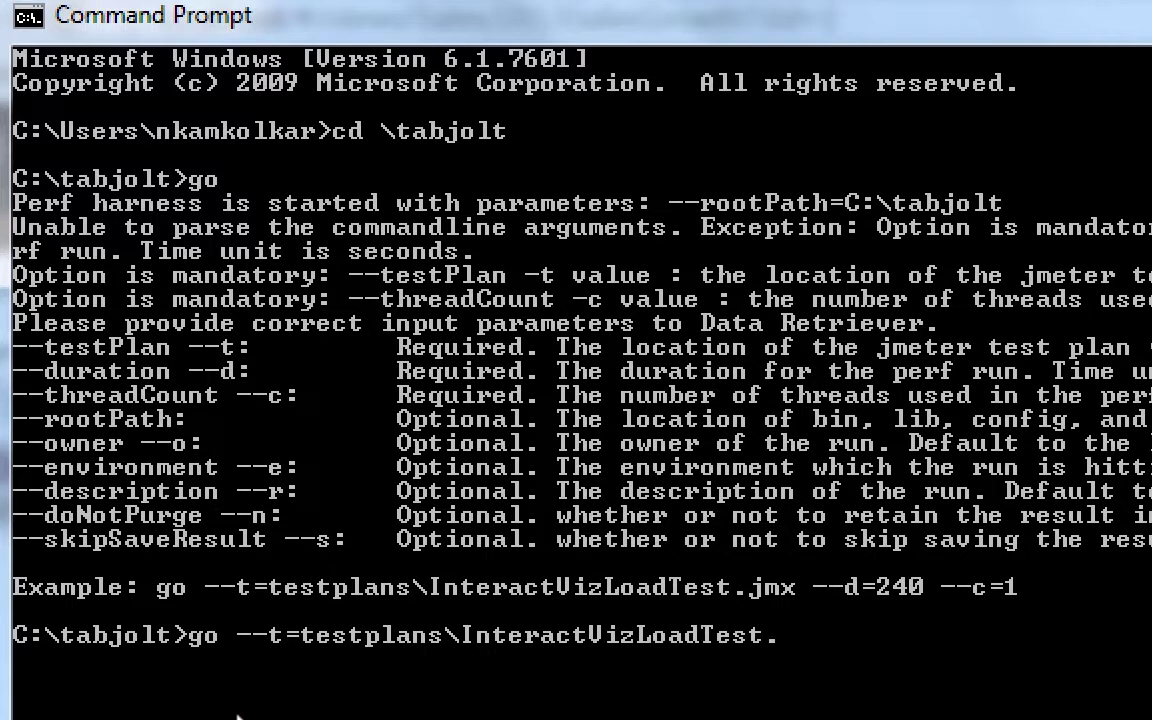
type("jmx --d")
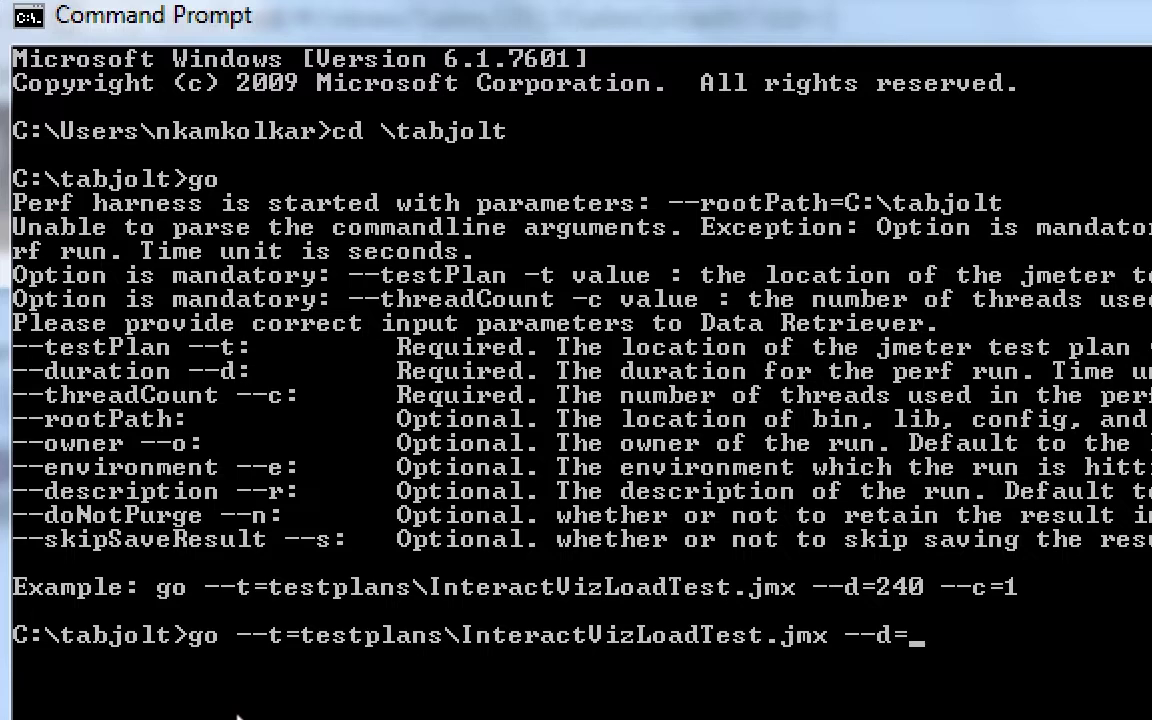
type("=30 --c=")
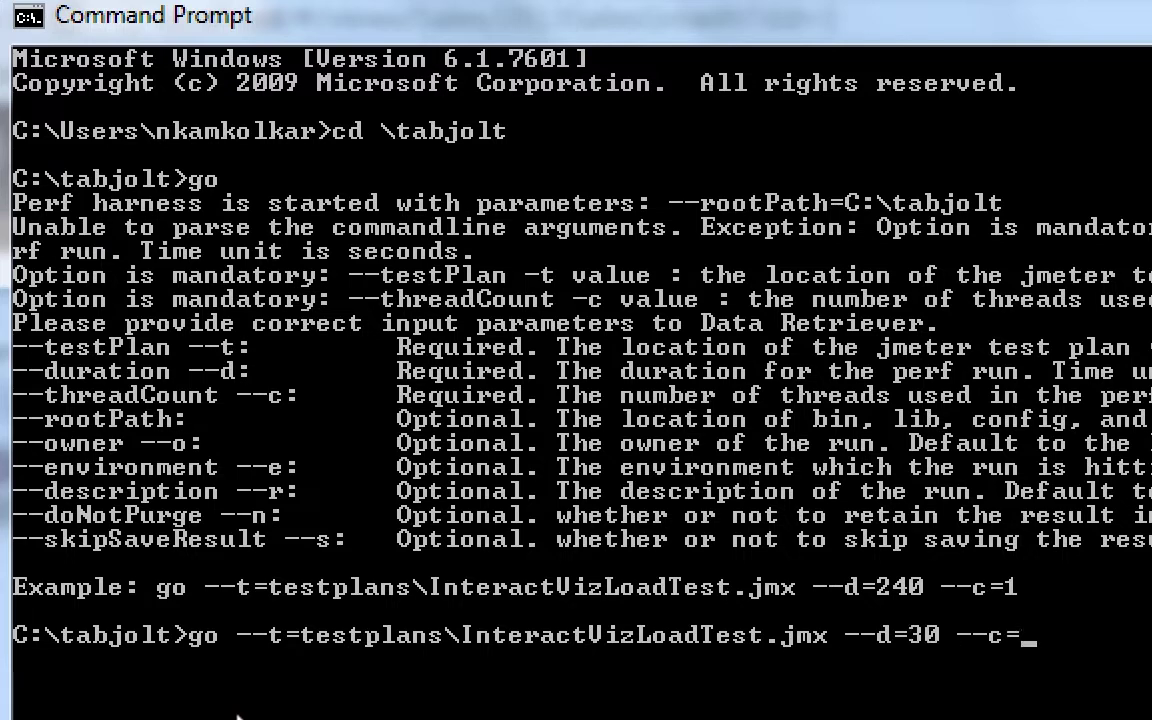
type("1")
key("Return")
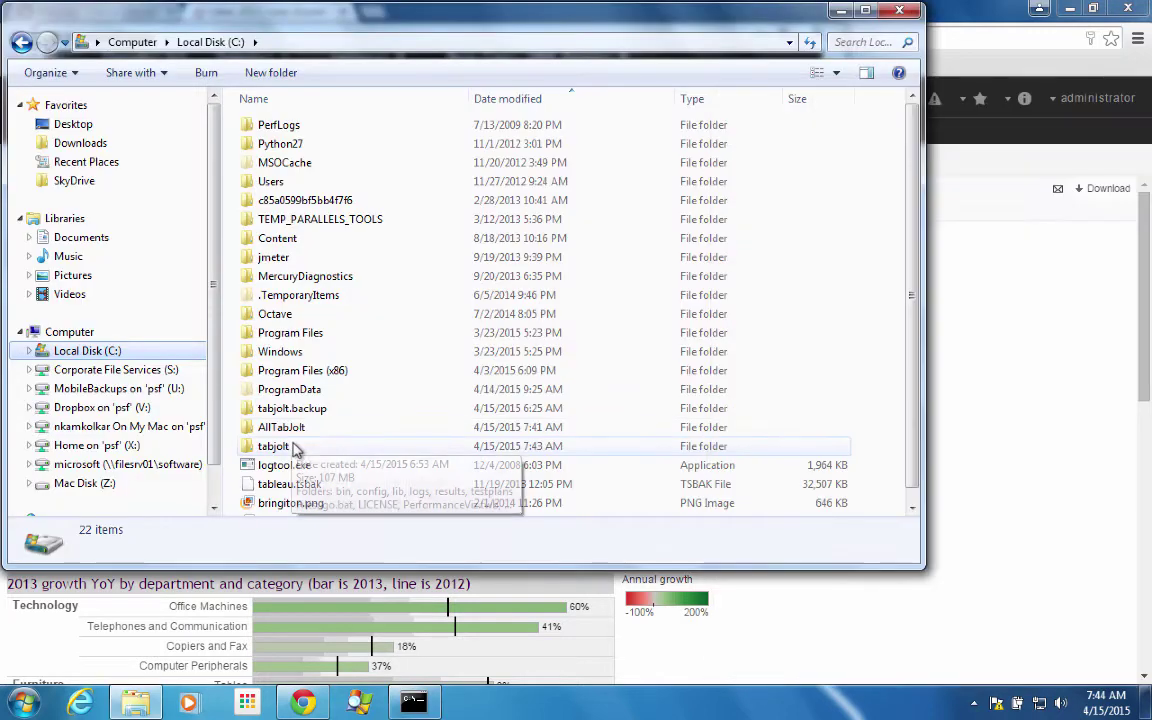
- Open the tabjolt folder and launch PerformanceViz.twb
double_click(275, 445)
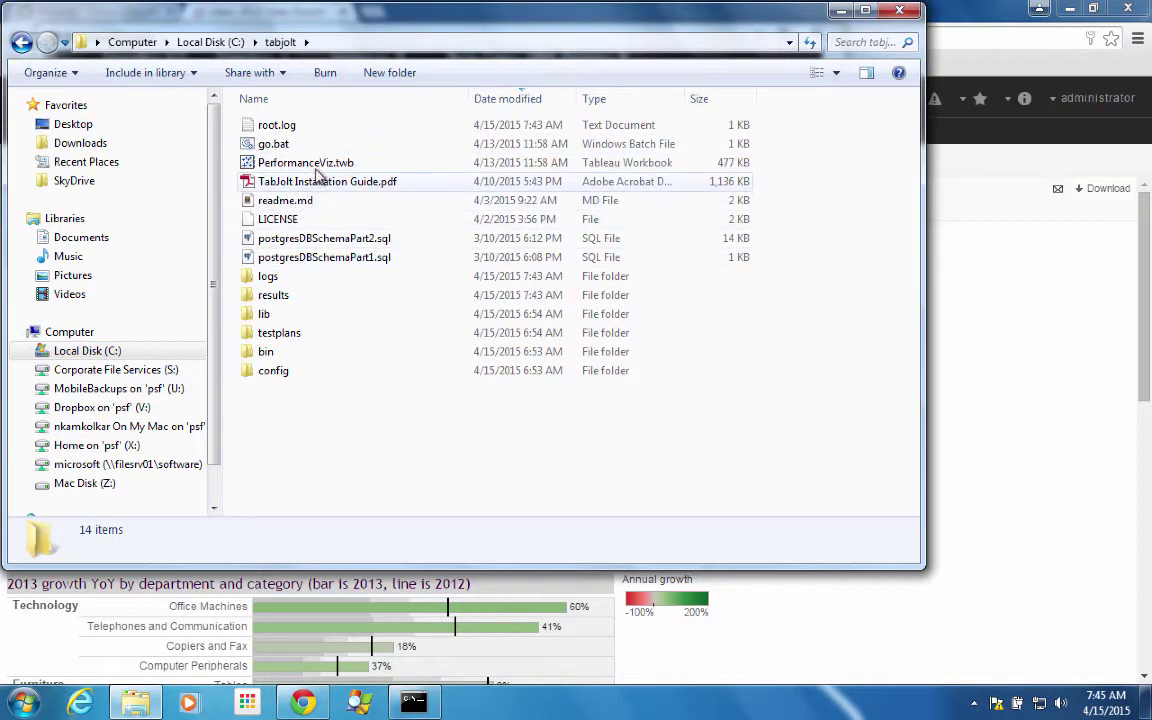
left_click(318, 166)
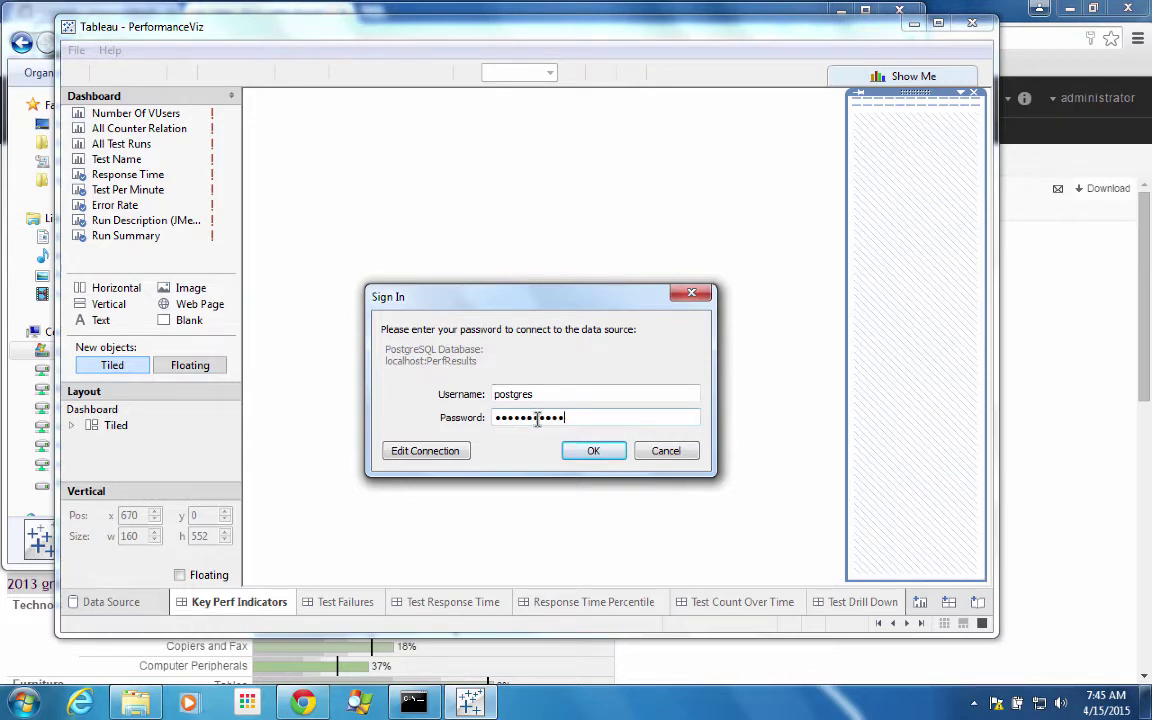
- Connect to PerfResults, filter the Key Perf Indicators dashboard to test run 30, and maximize the window
key("Return")
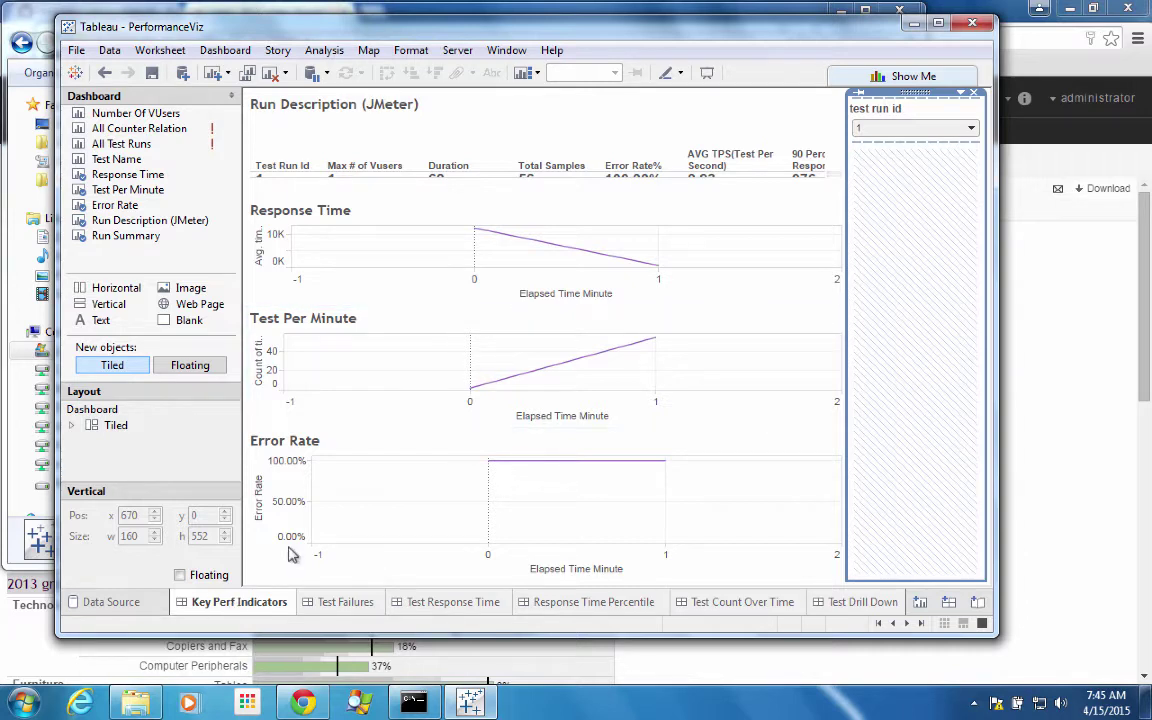
left_click(872, 126)
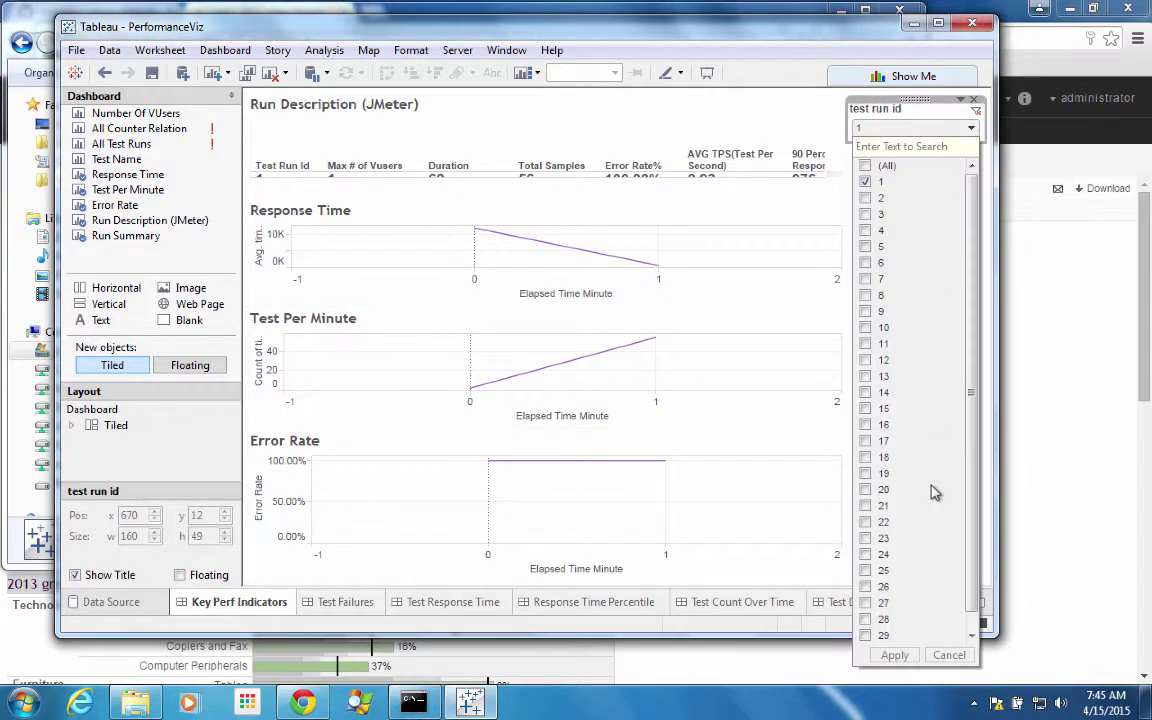
scroll(933, 491, "down", 1)
left_click(865, 635)
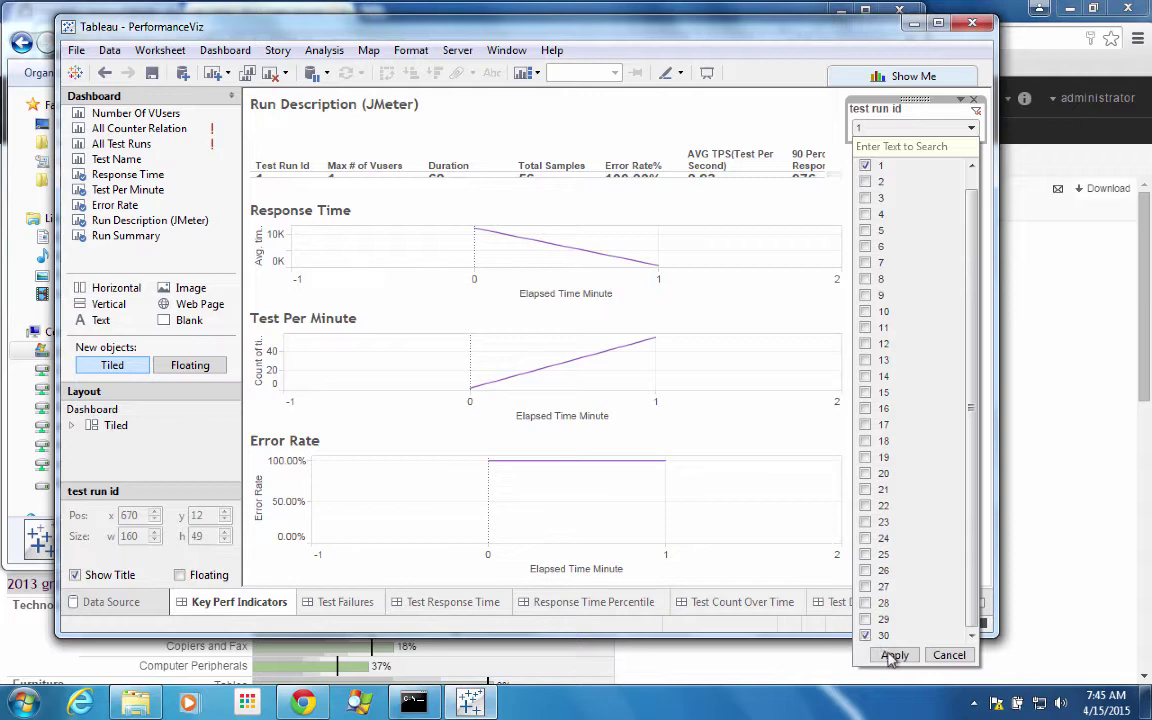
left_click(893, 656)
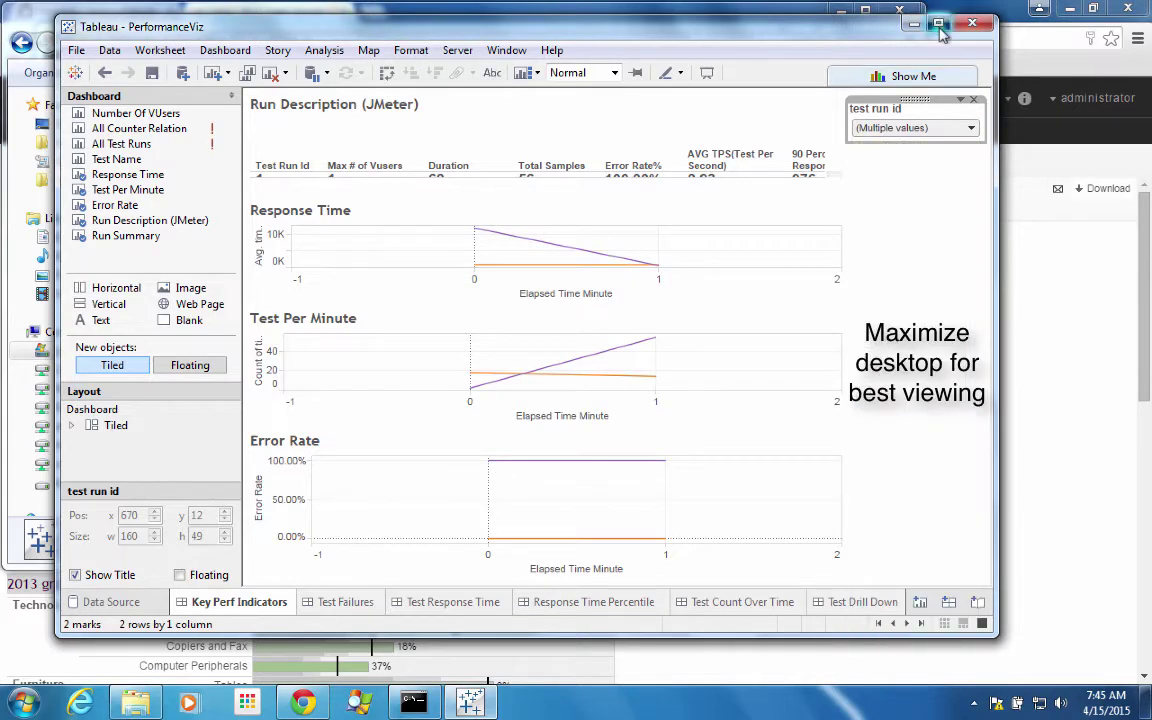
left_click(939, 24)
left_click(1080, 225)
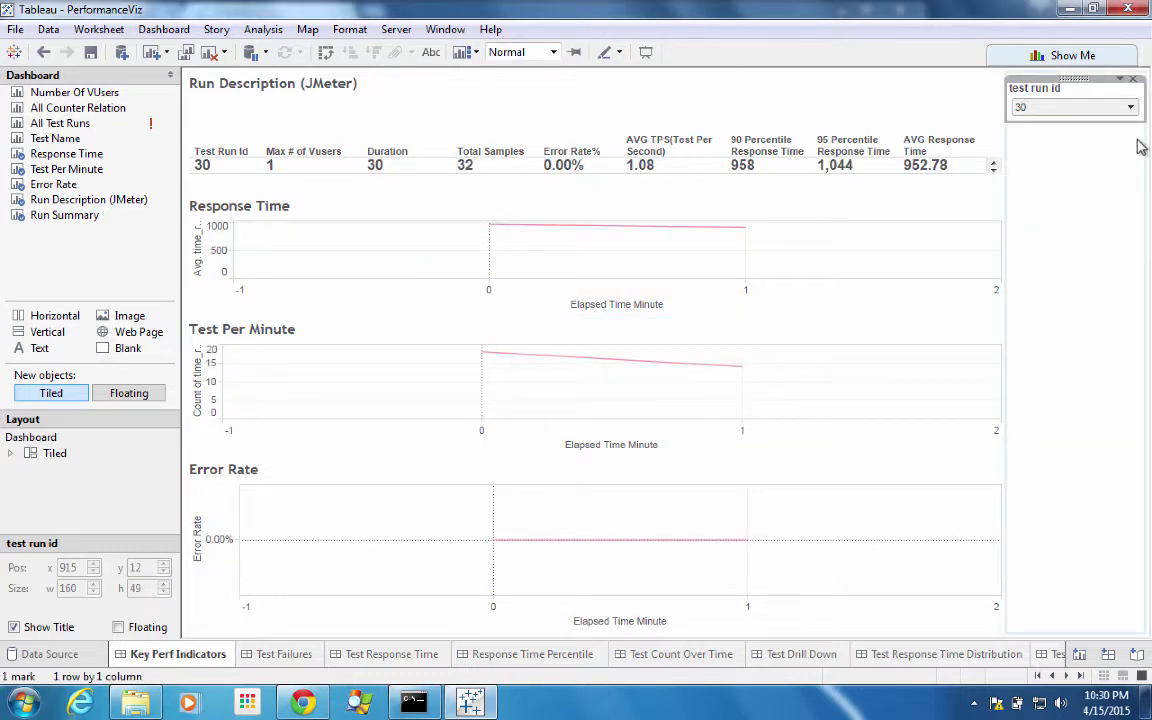
- Set the test run id filter to runs 26 and 27, removing run 30, and apply it
left_click(1131, 107)
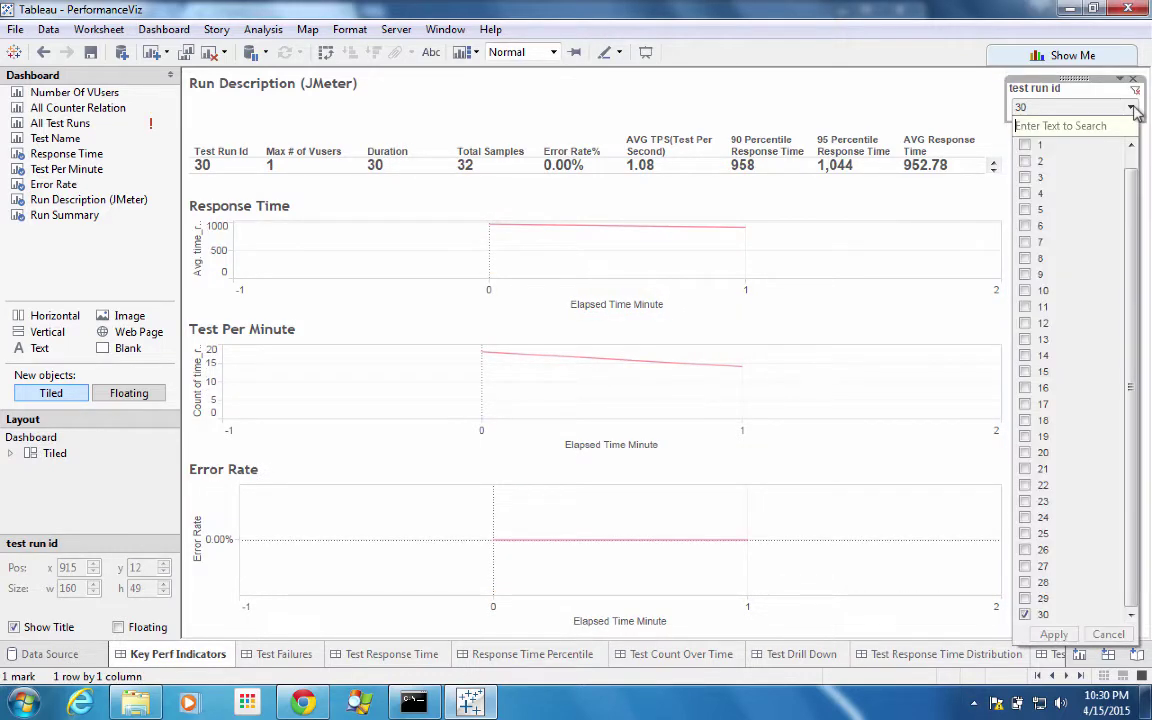
left_click(1025, 566)
left_click(1025, 549)
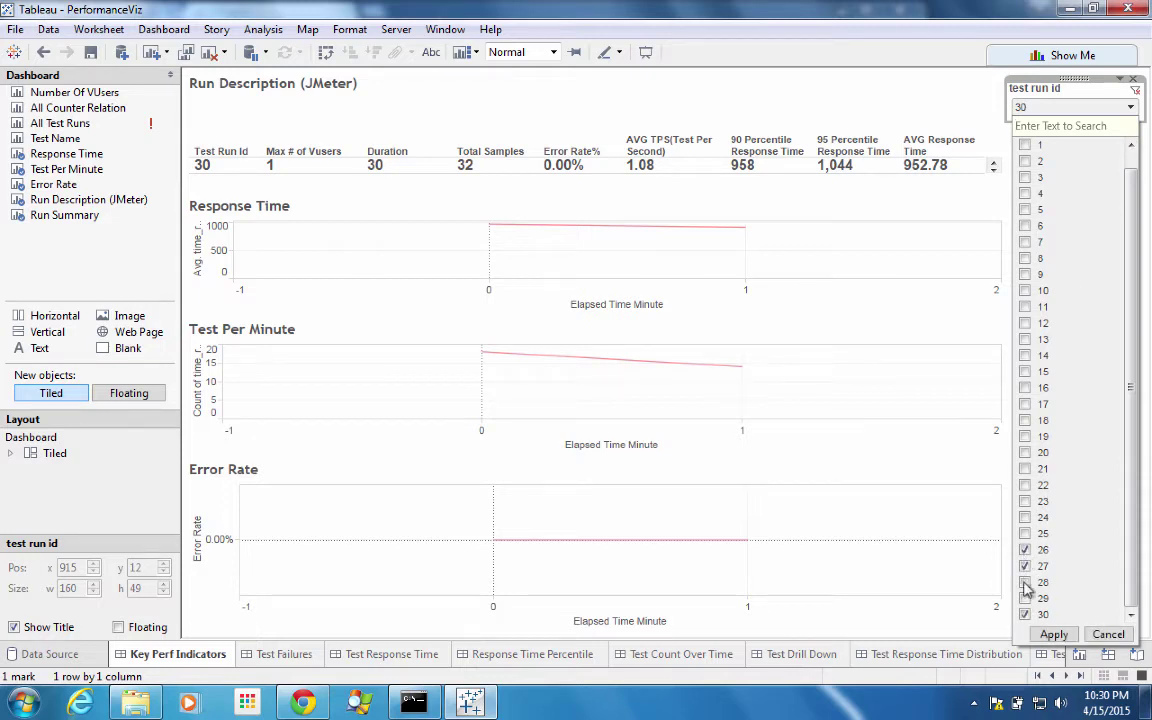
left_click(1025, 614)
left_click(1047, 633)
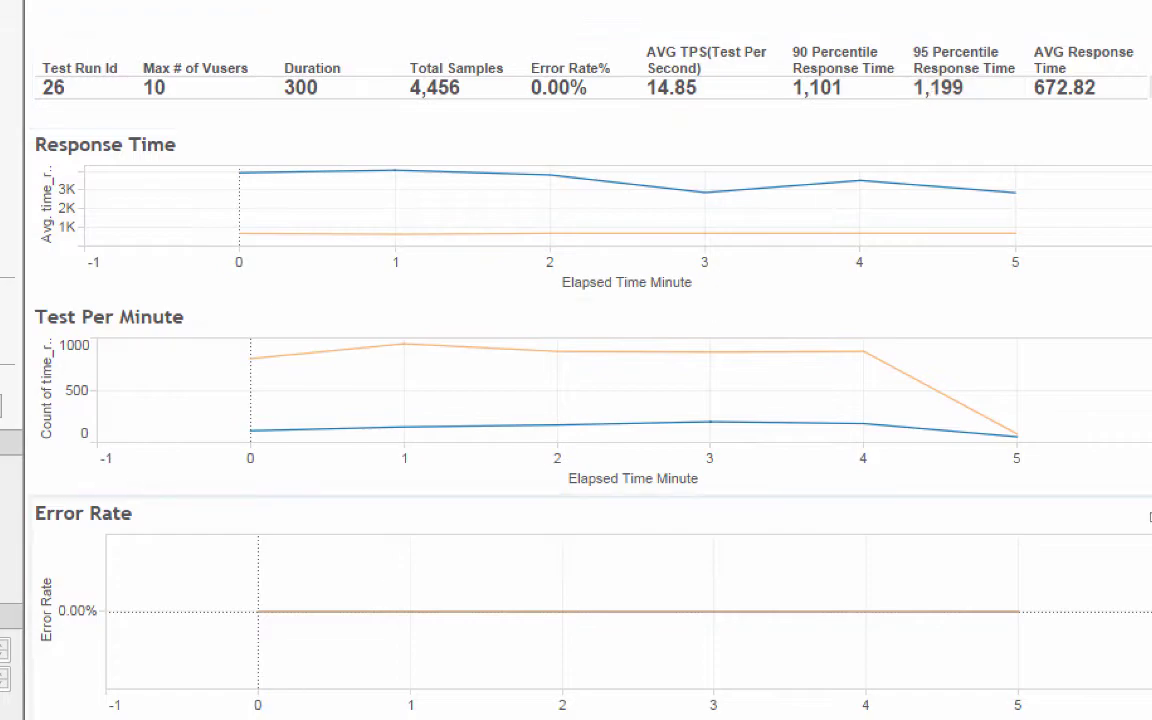
mouse_move(227, 718)
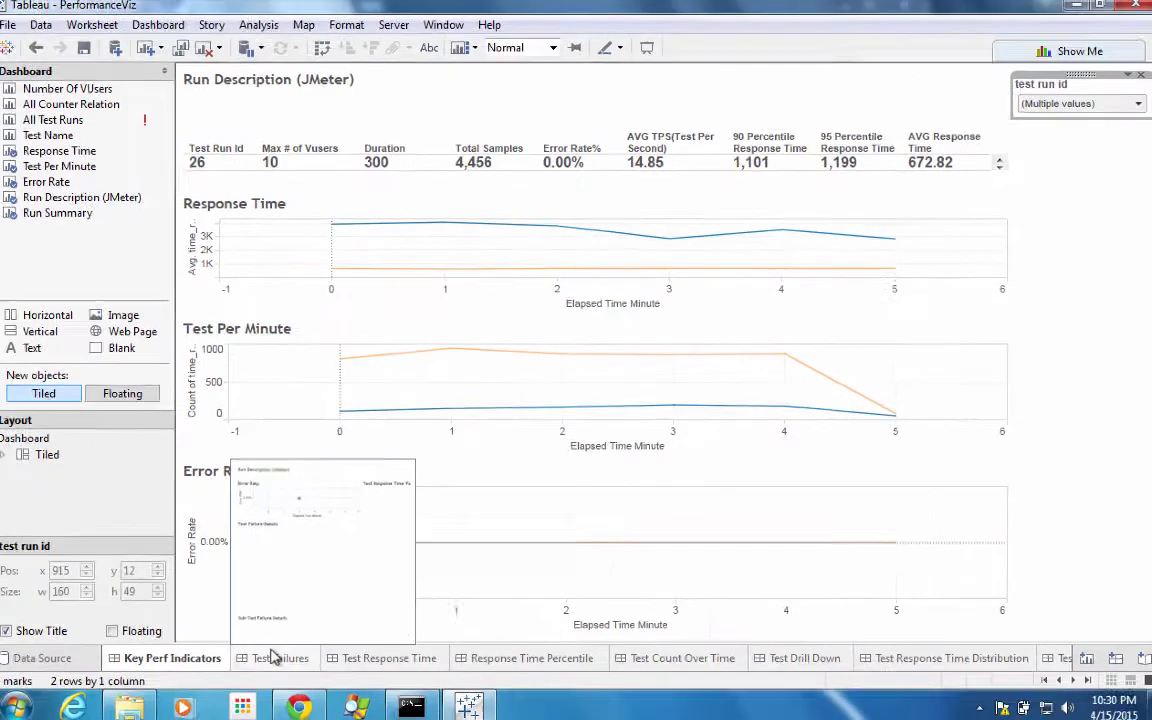
mouse_move(357, 657)
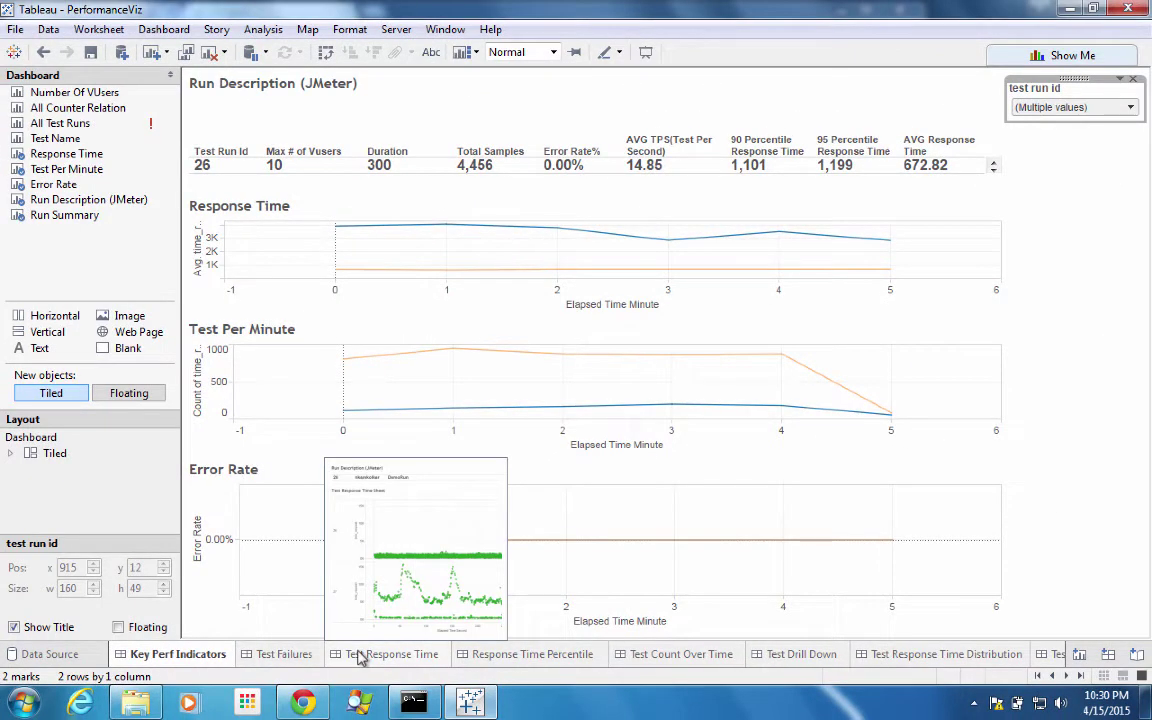
mouse_move(485, 655)
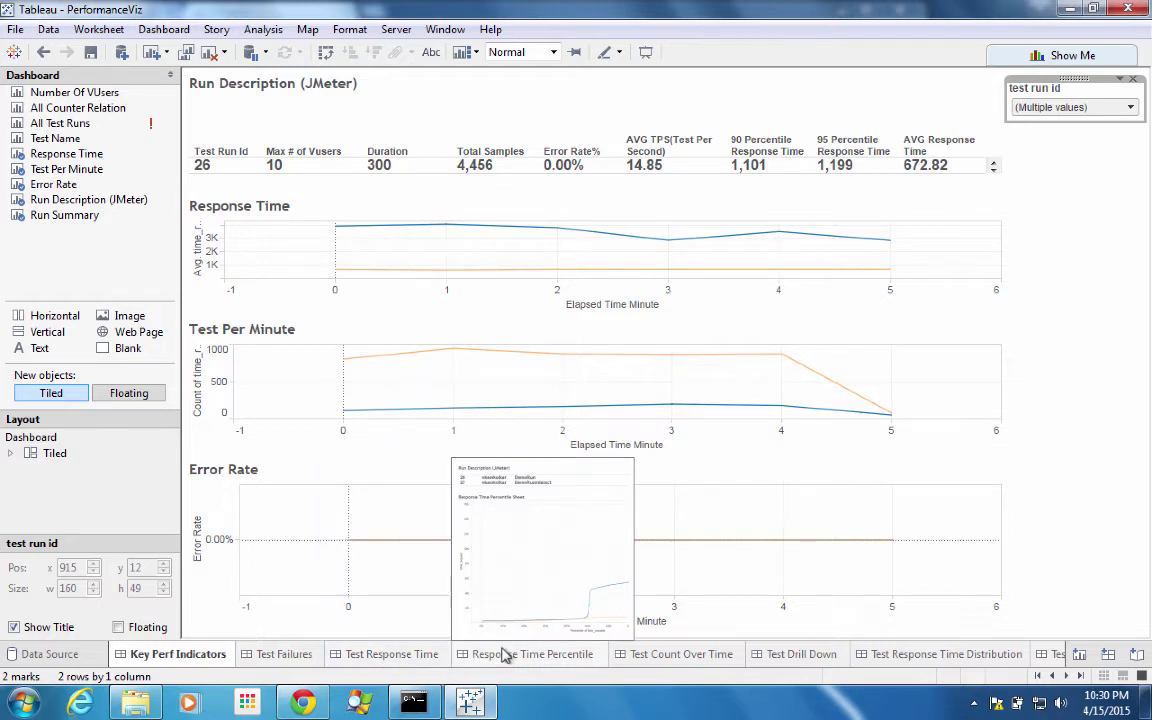
- View Test Failures, inspect the minute-2 Error Rate point, then switch to the Test Response Time dashboard
left_click(290, 655)
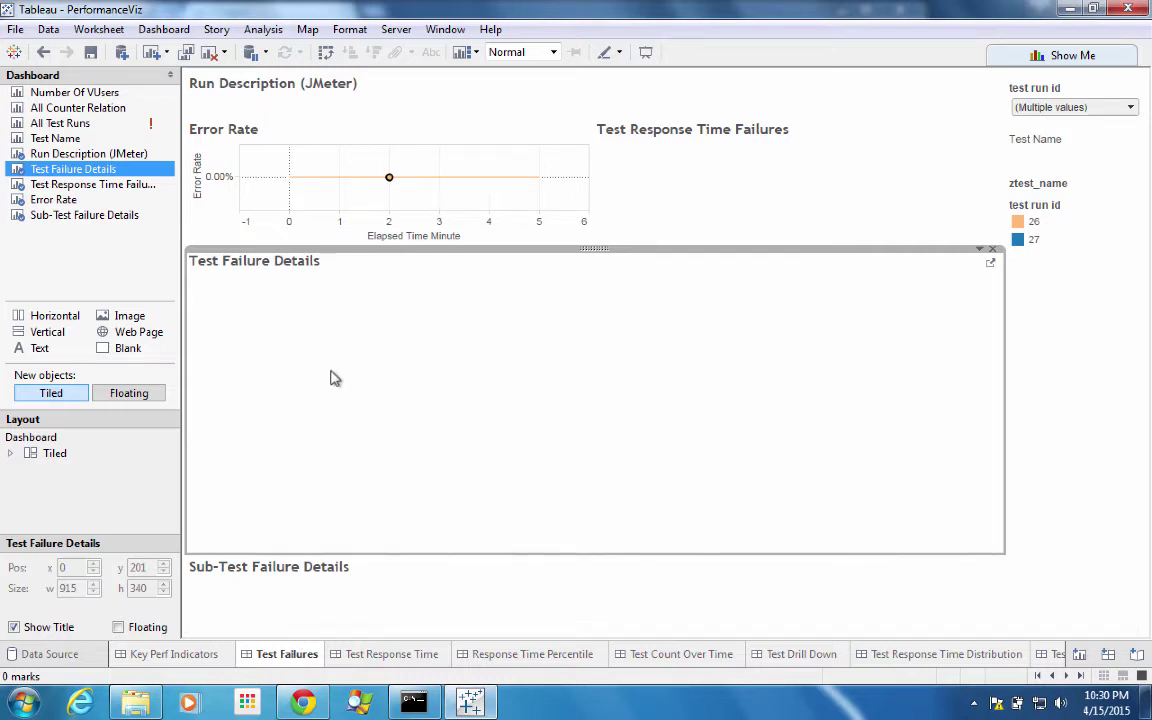
left_click(389, 180)
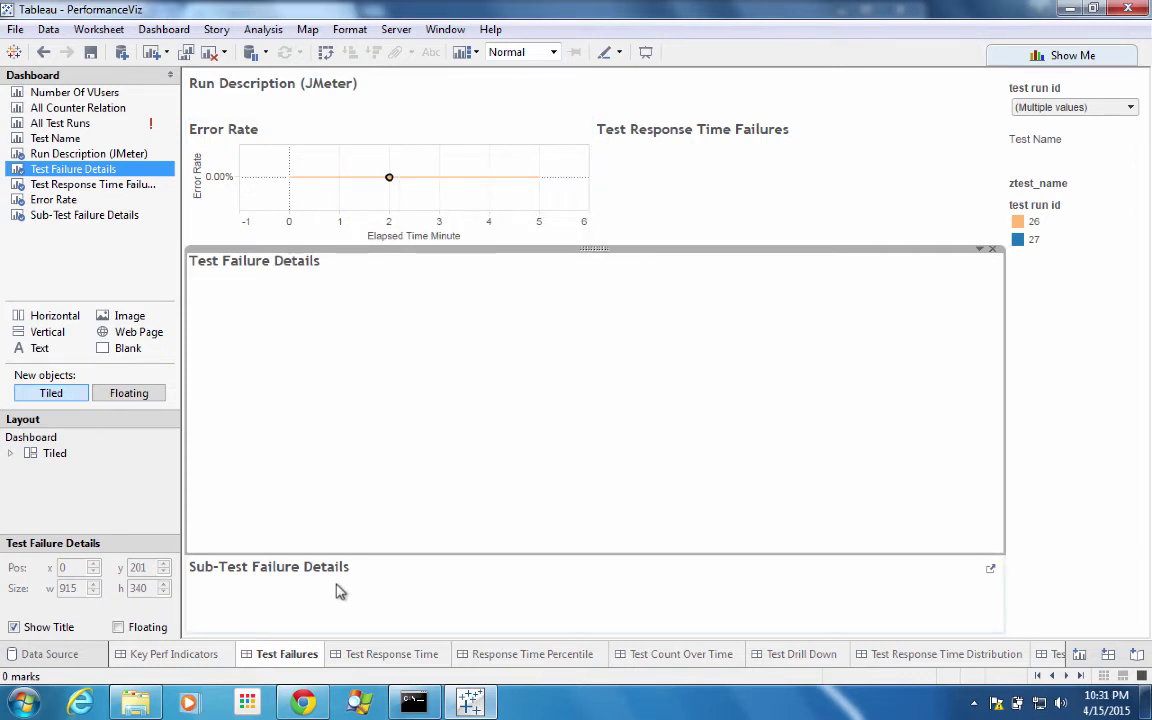
left_click(409, 662)
mouse_move(660, 385)
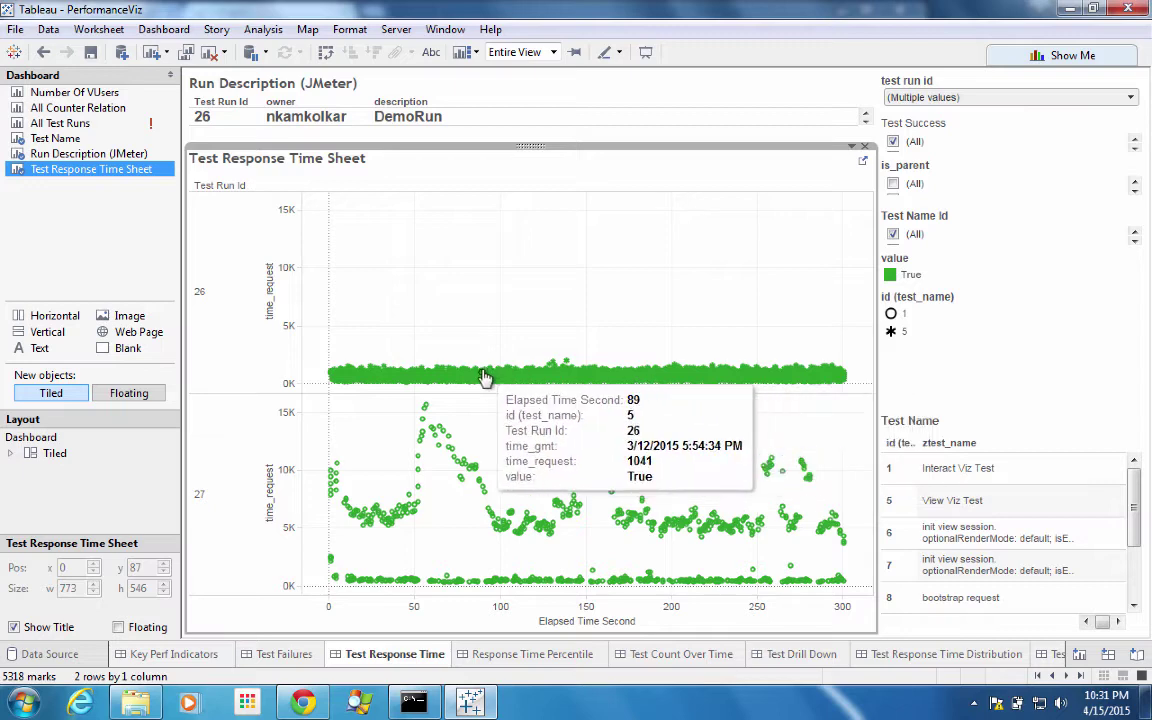
- Browse the Response Time Percentile, Test Count, Drill Down and Distribution dashboards, then open CPU & Memory
left_click(512, 655)
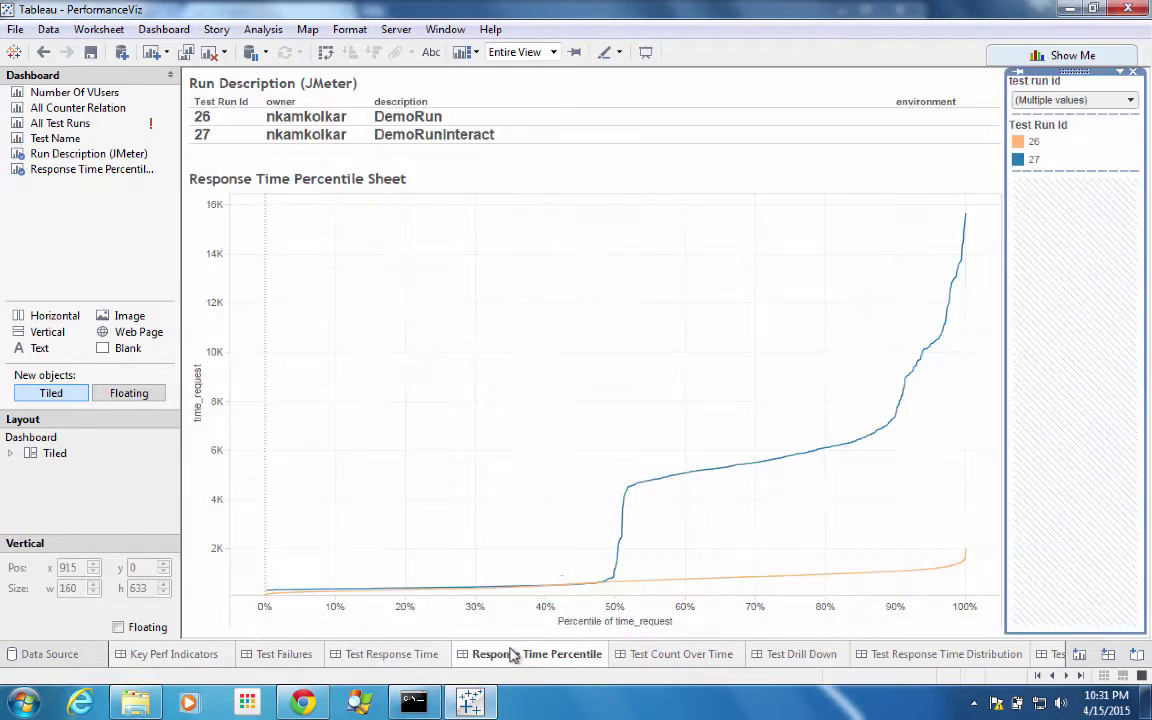
left_click(716, 658)
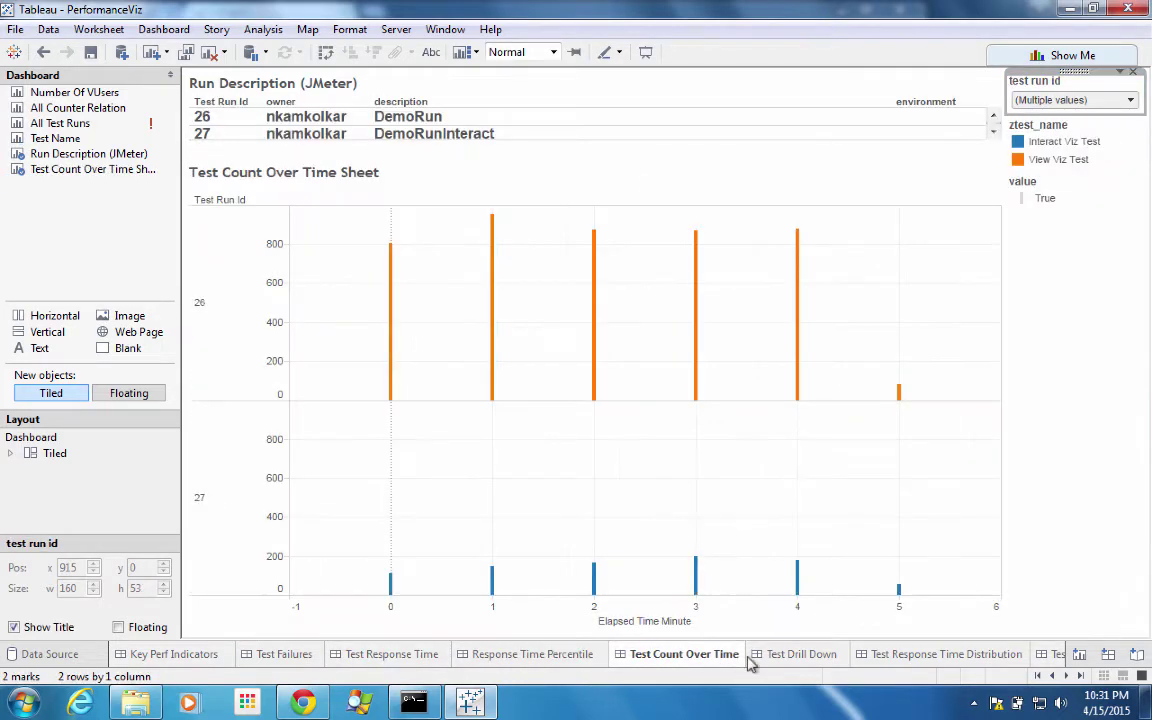
left_click(795, 658)
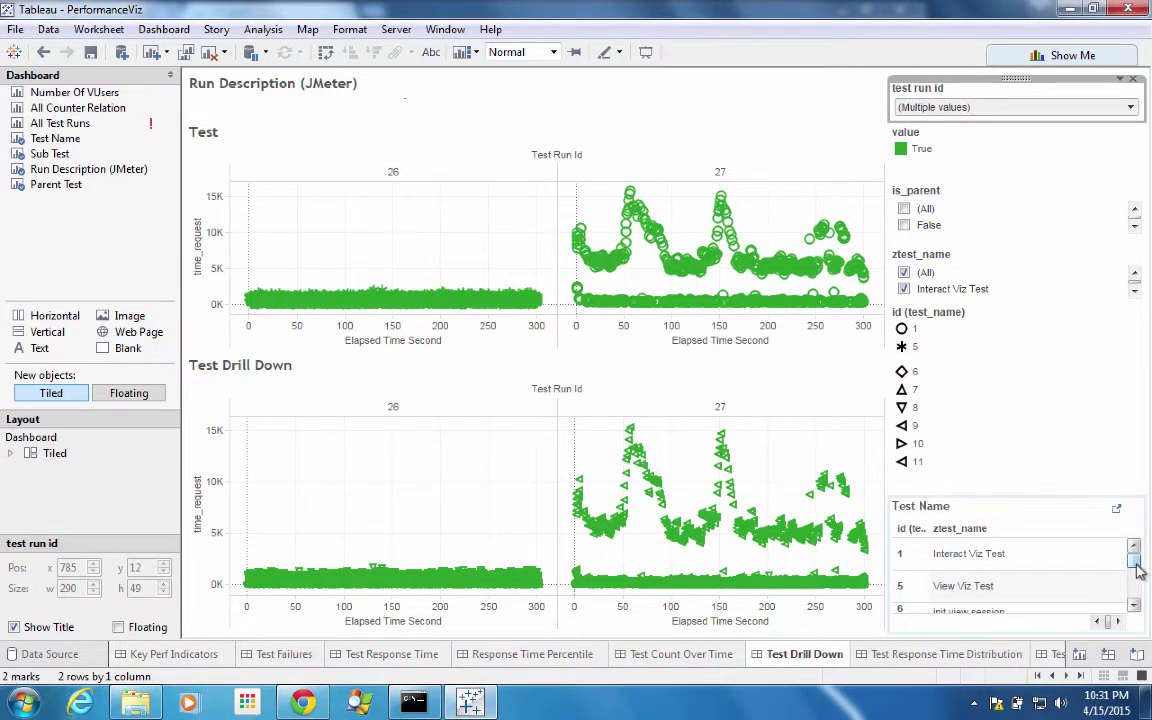
mouse_move(1140, 567)
left_mouse_down()
mouse_move(1137, 584)
mouse_move(1135, 575)
left_mouse_up()
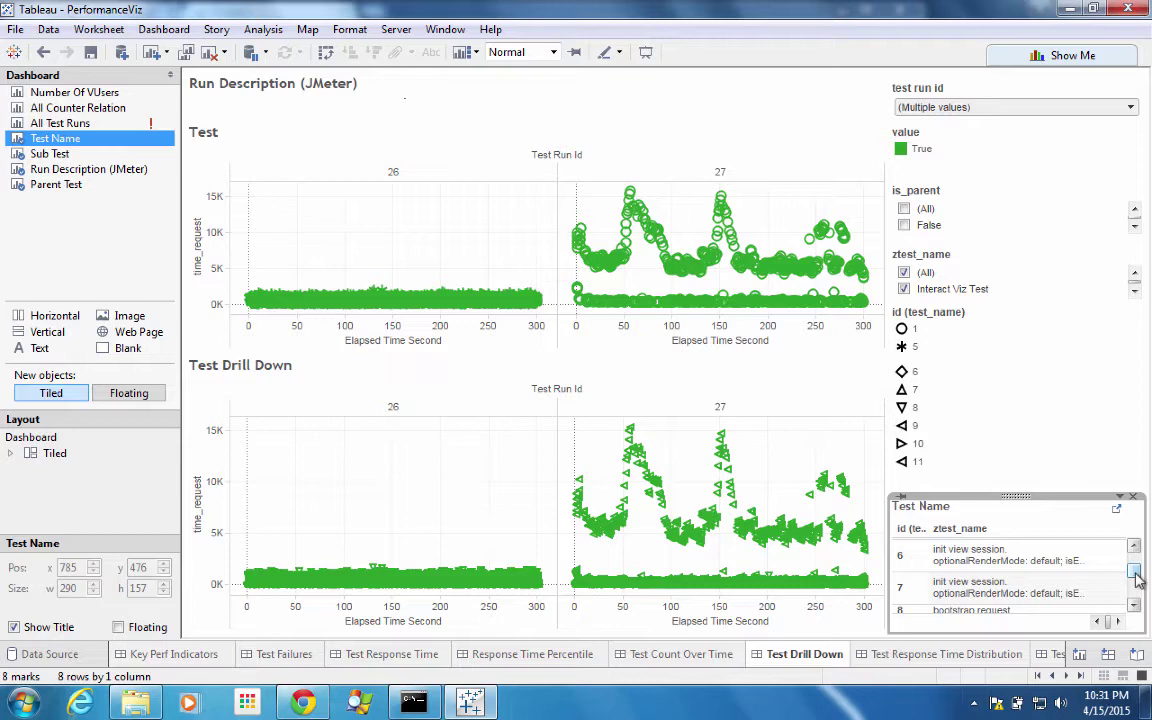
left_click(935, 654)
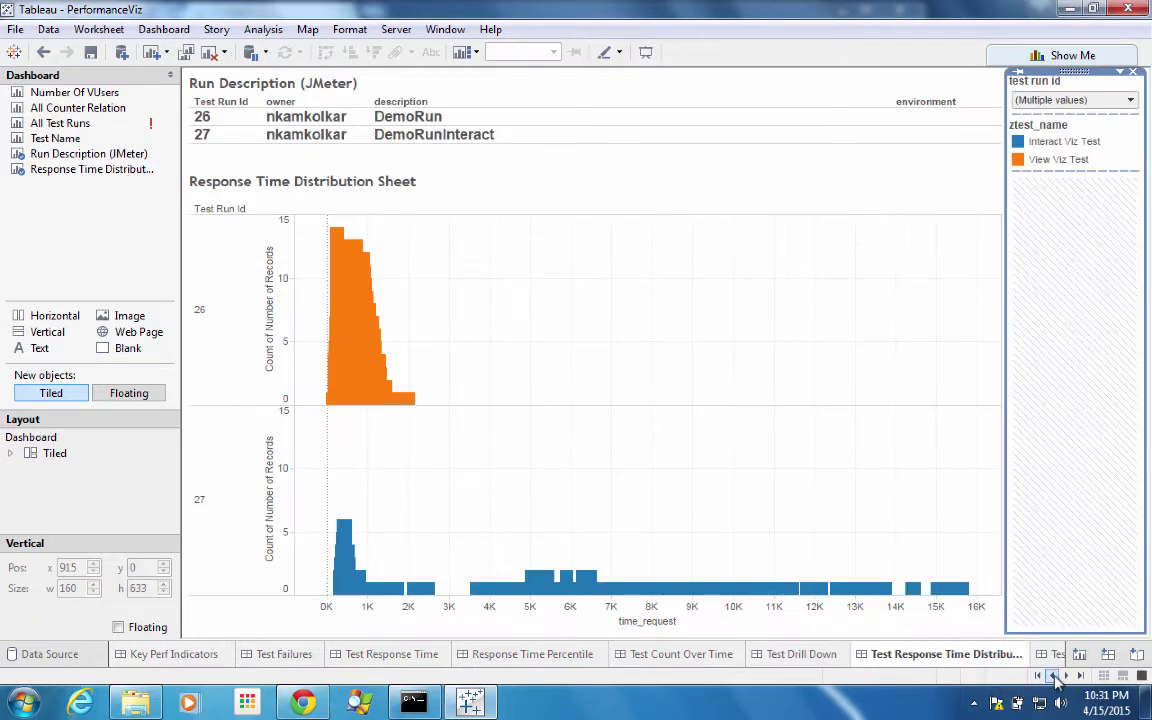
left_click(1066, 676)
left_click(1066, 676)
left_click(1066, 676)
left_click(1066, 676)
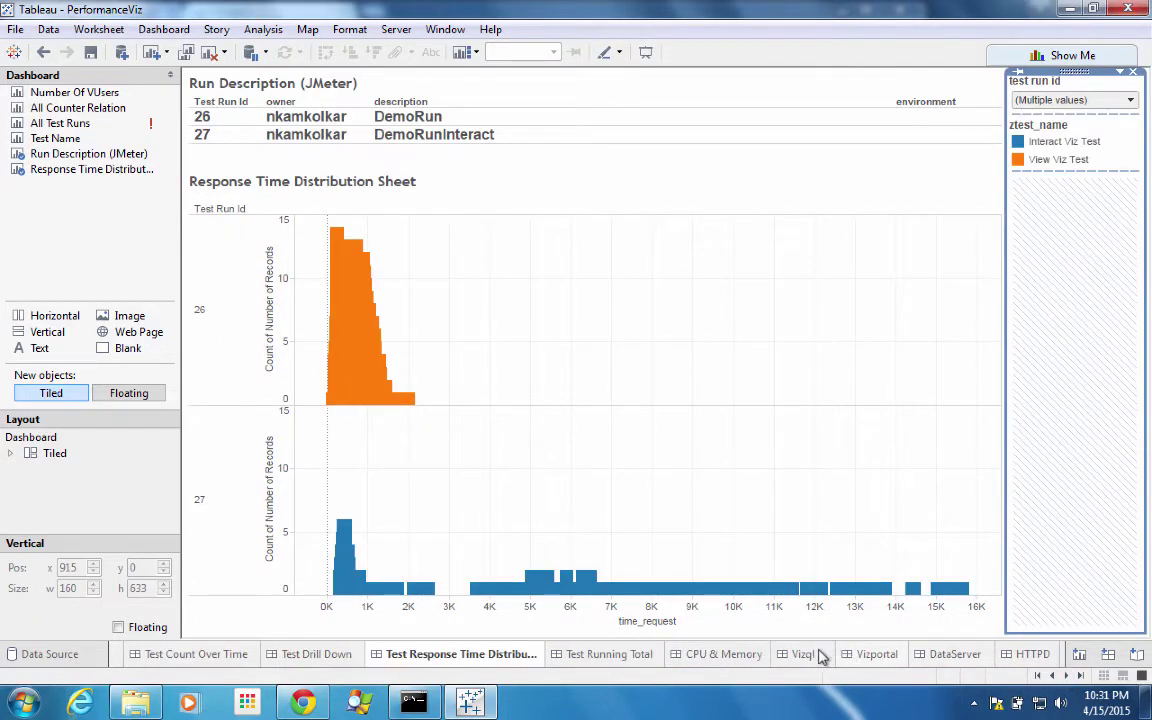
left_click(697, 656)
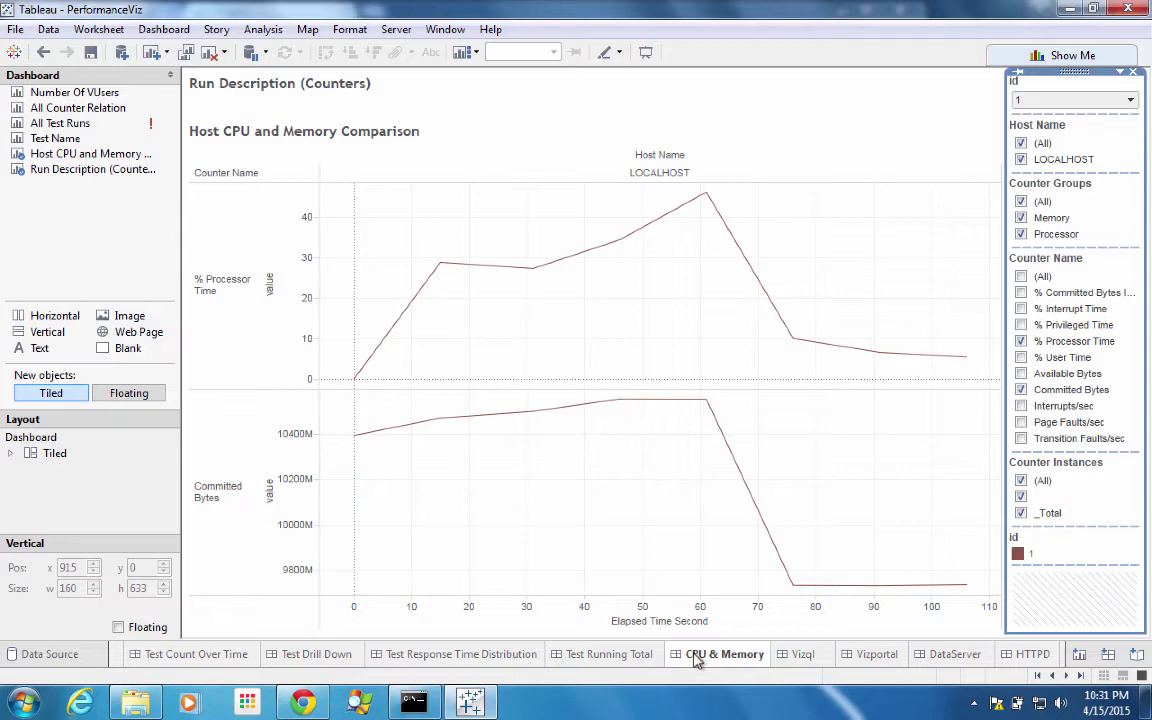
- Open the Vizql counter dashboard in the PerformanceViz workbook
left_click(803, 655)
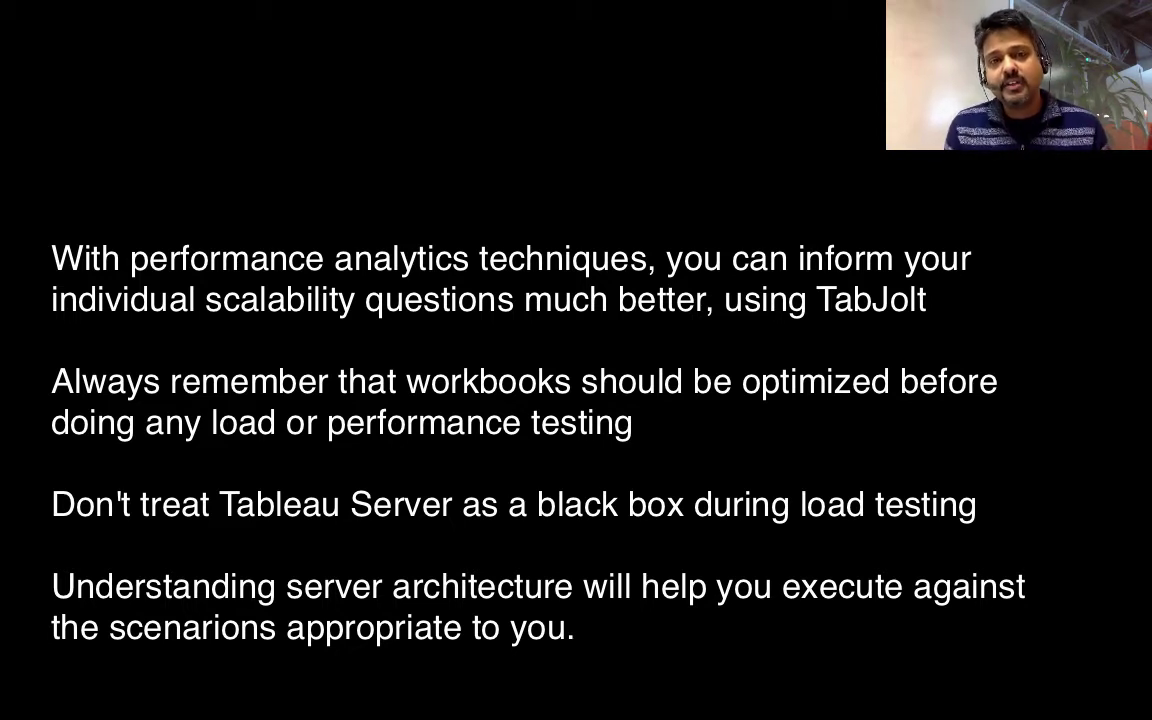
- Advance the presentation to the slide introducing TabJolt as a point-and-run testing tool
key("Right")
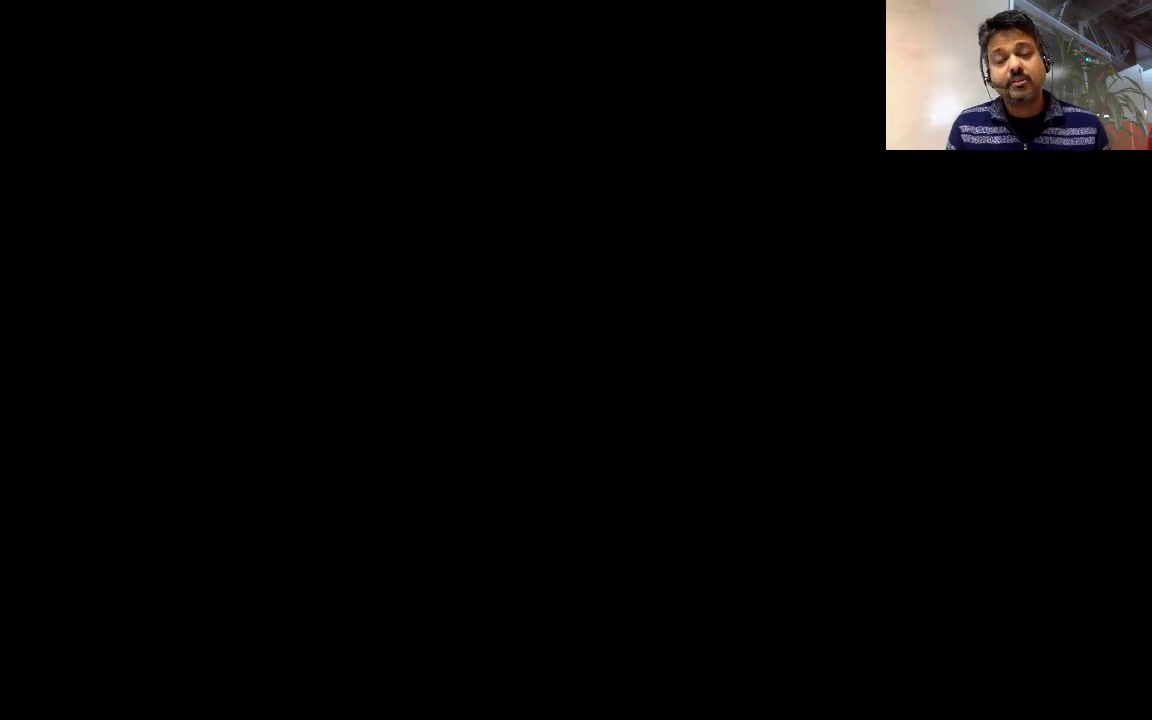